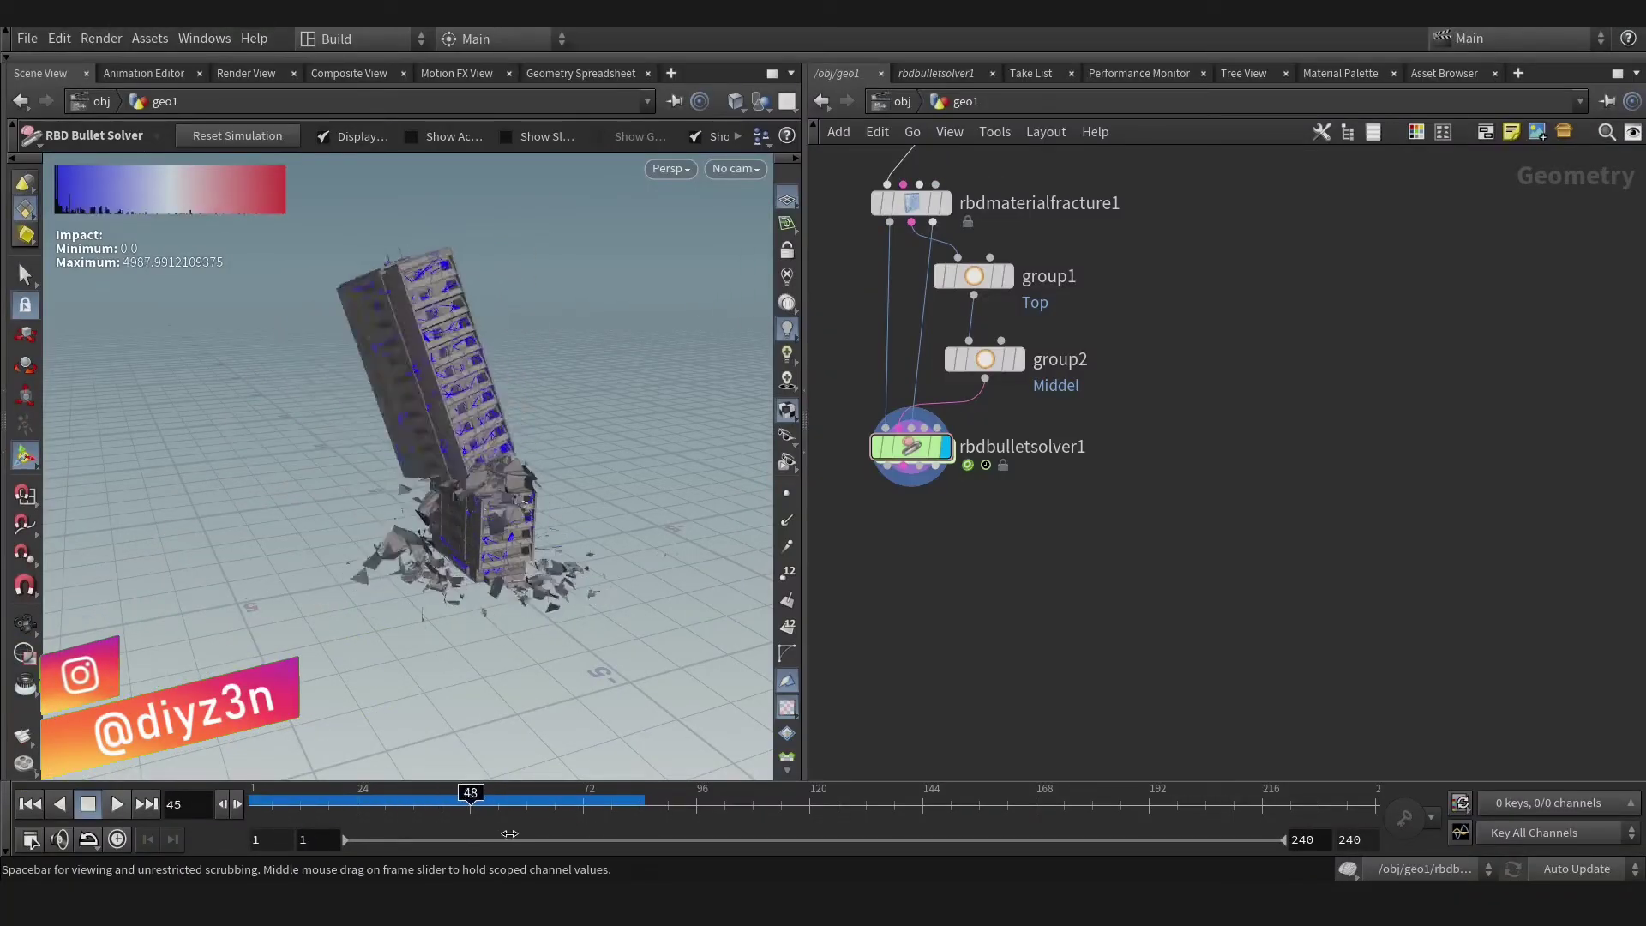
Add a displayed File Cache node below rbdbulletsolver1 and cache frames 1–240 to disk in the background.
click(911, 469)
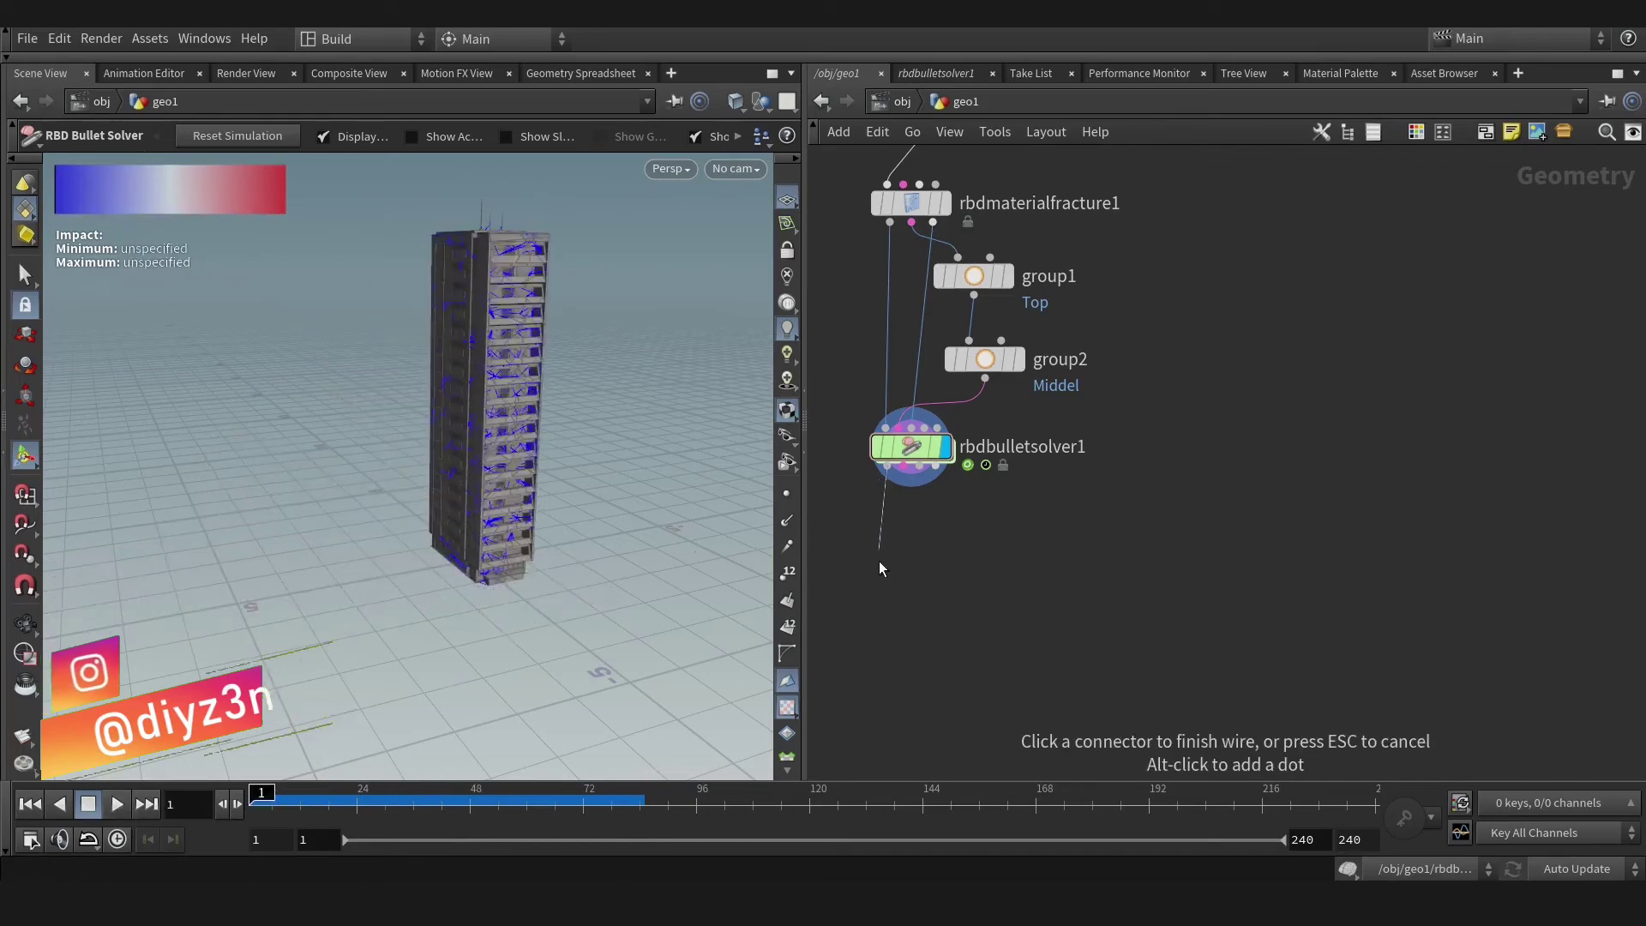
key(Tab)
text(file)
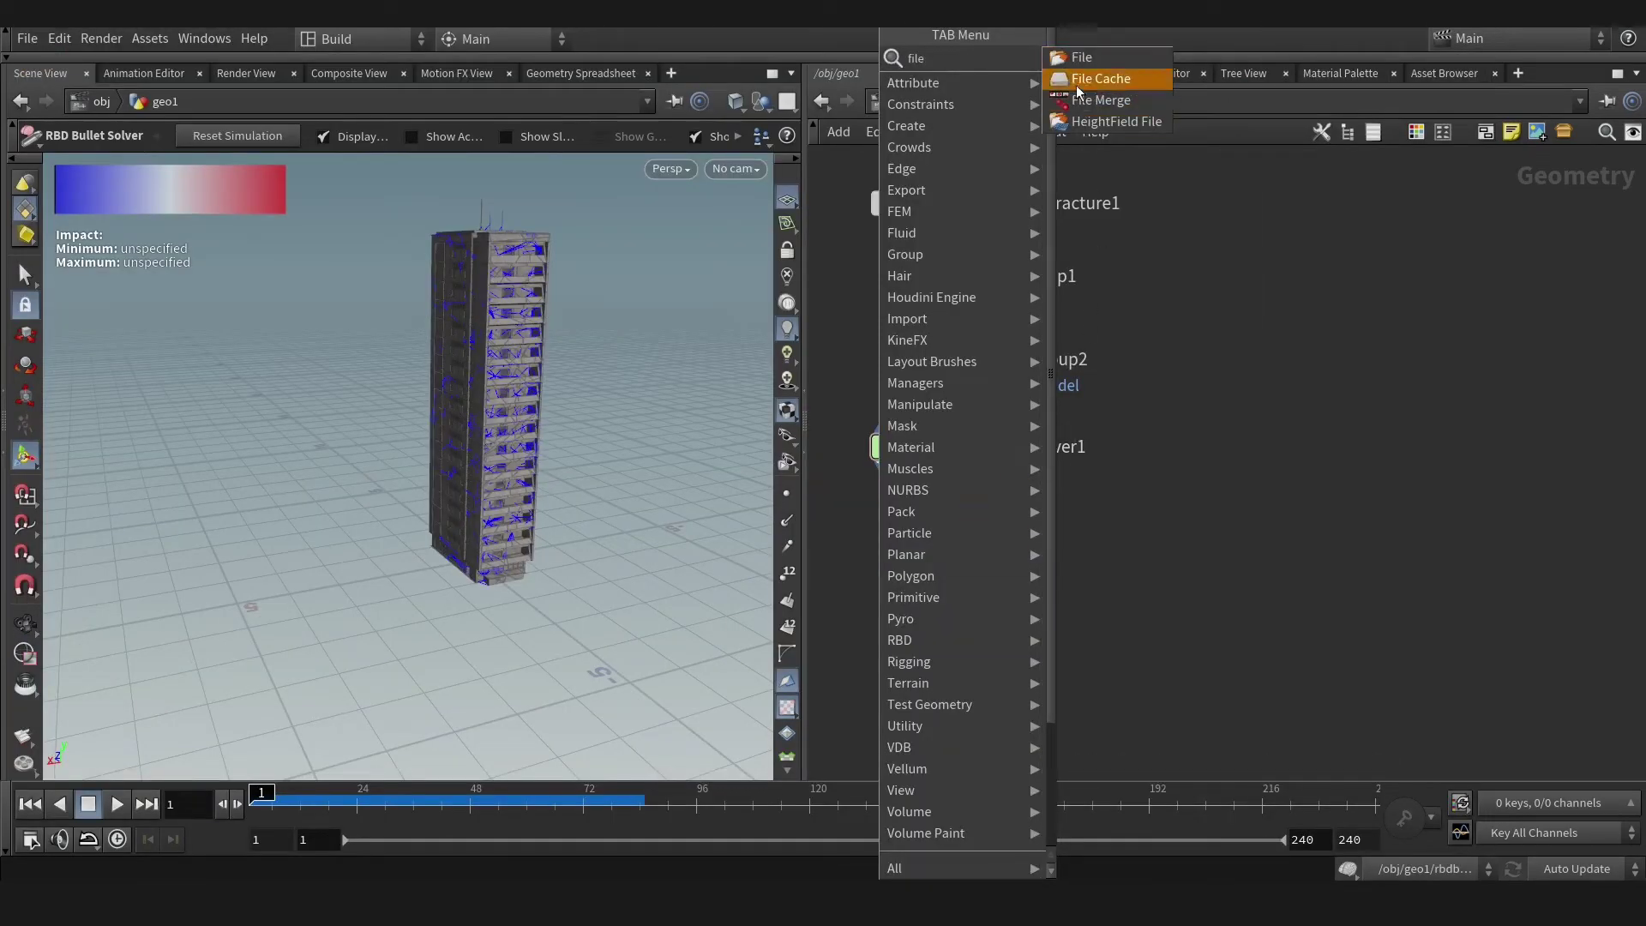
click(1102, 78)
click(883, 554)
click(927, 512)
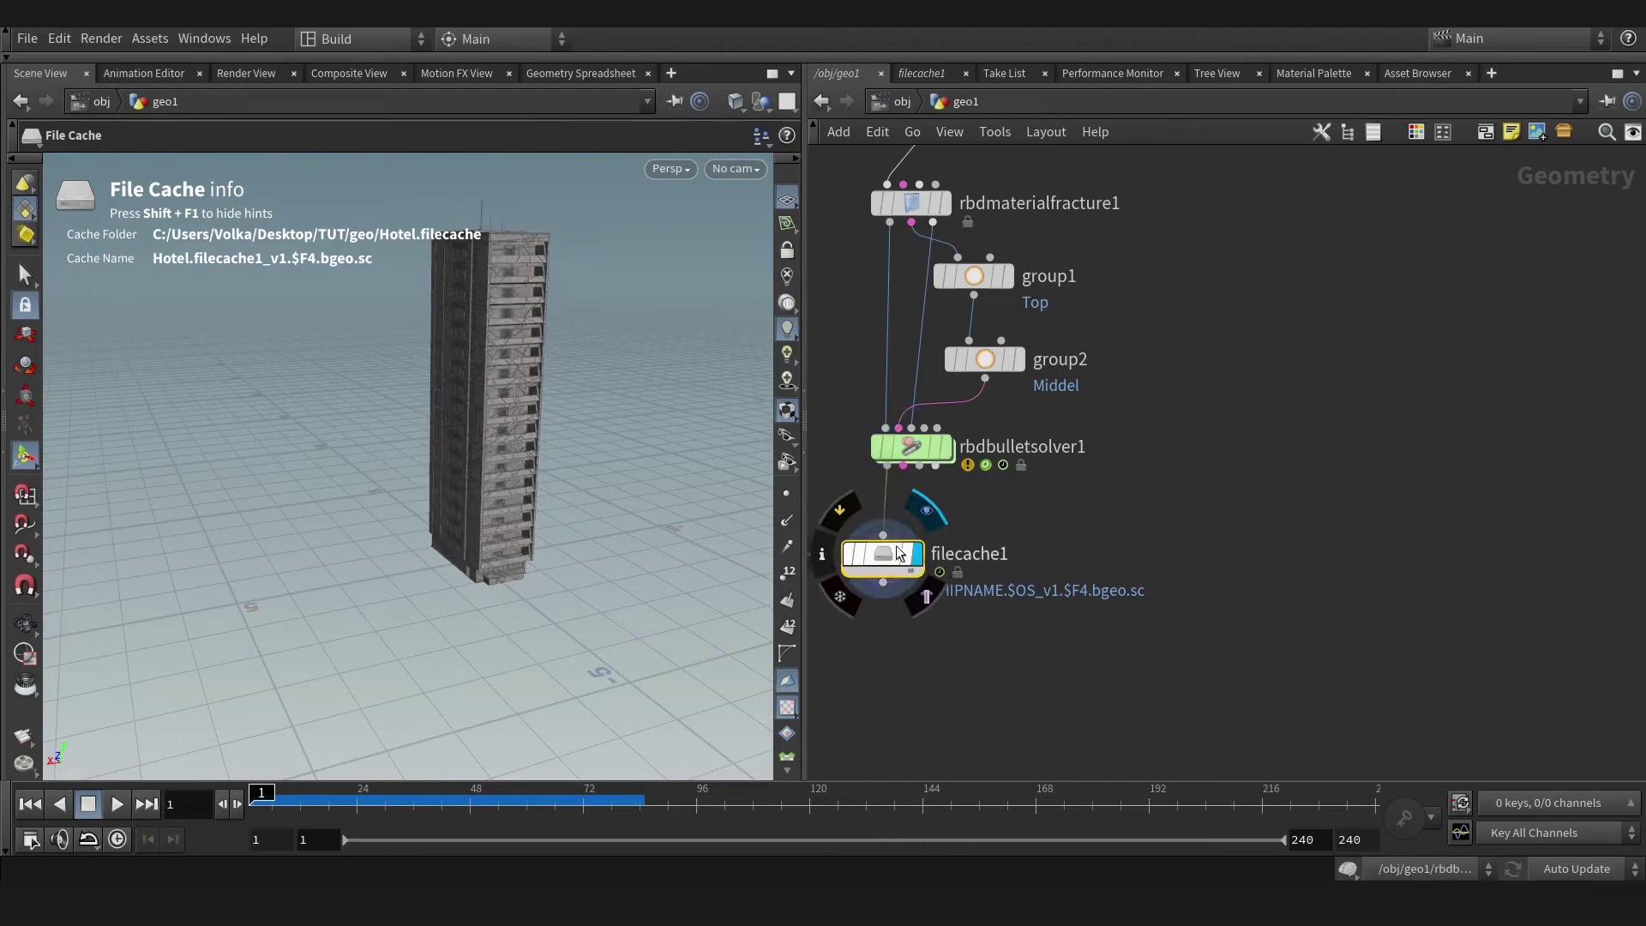
key(p)
click(1282, 394)
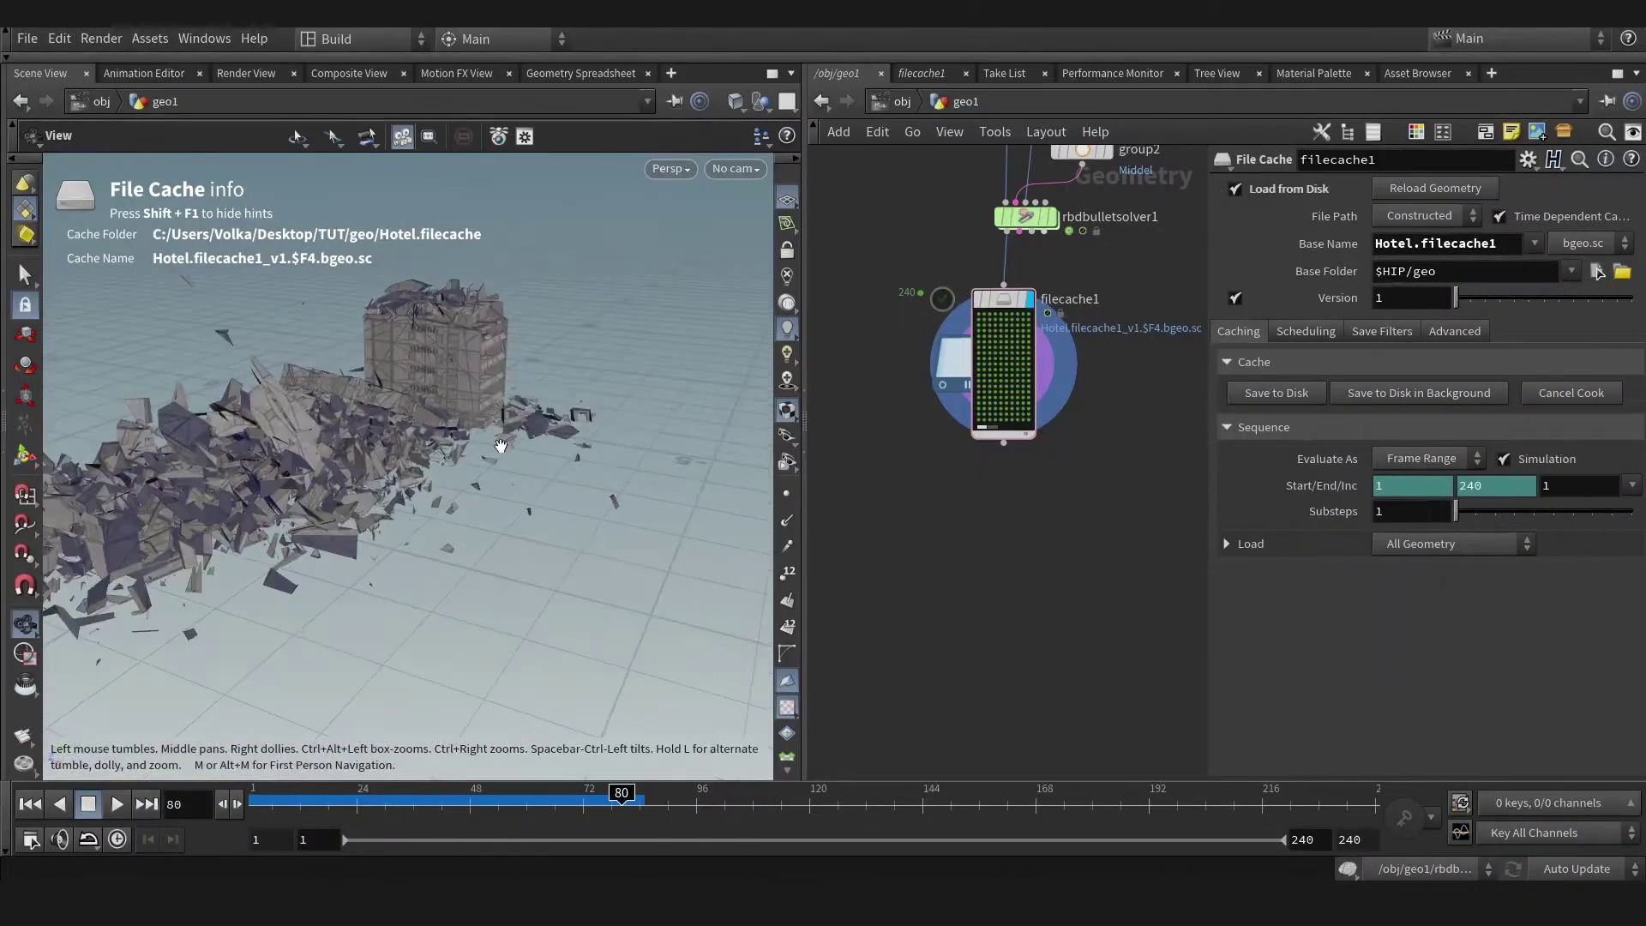
Scrub and orbit through the cached collapse to review it from several angles.
drag(501, 445, 446, 467)
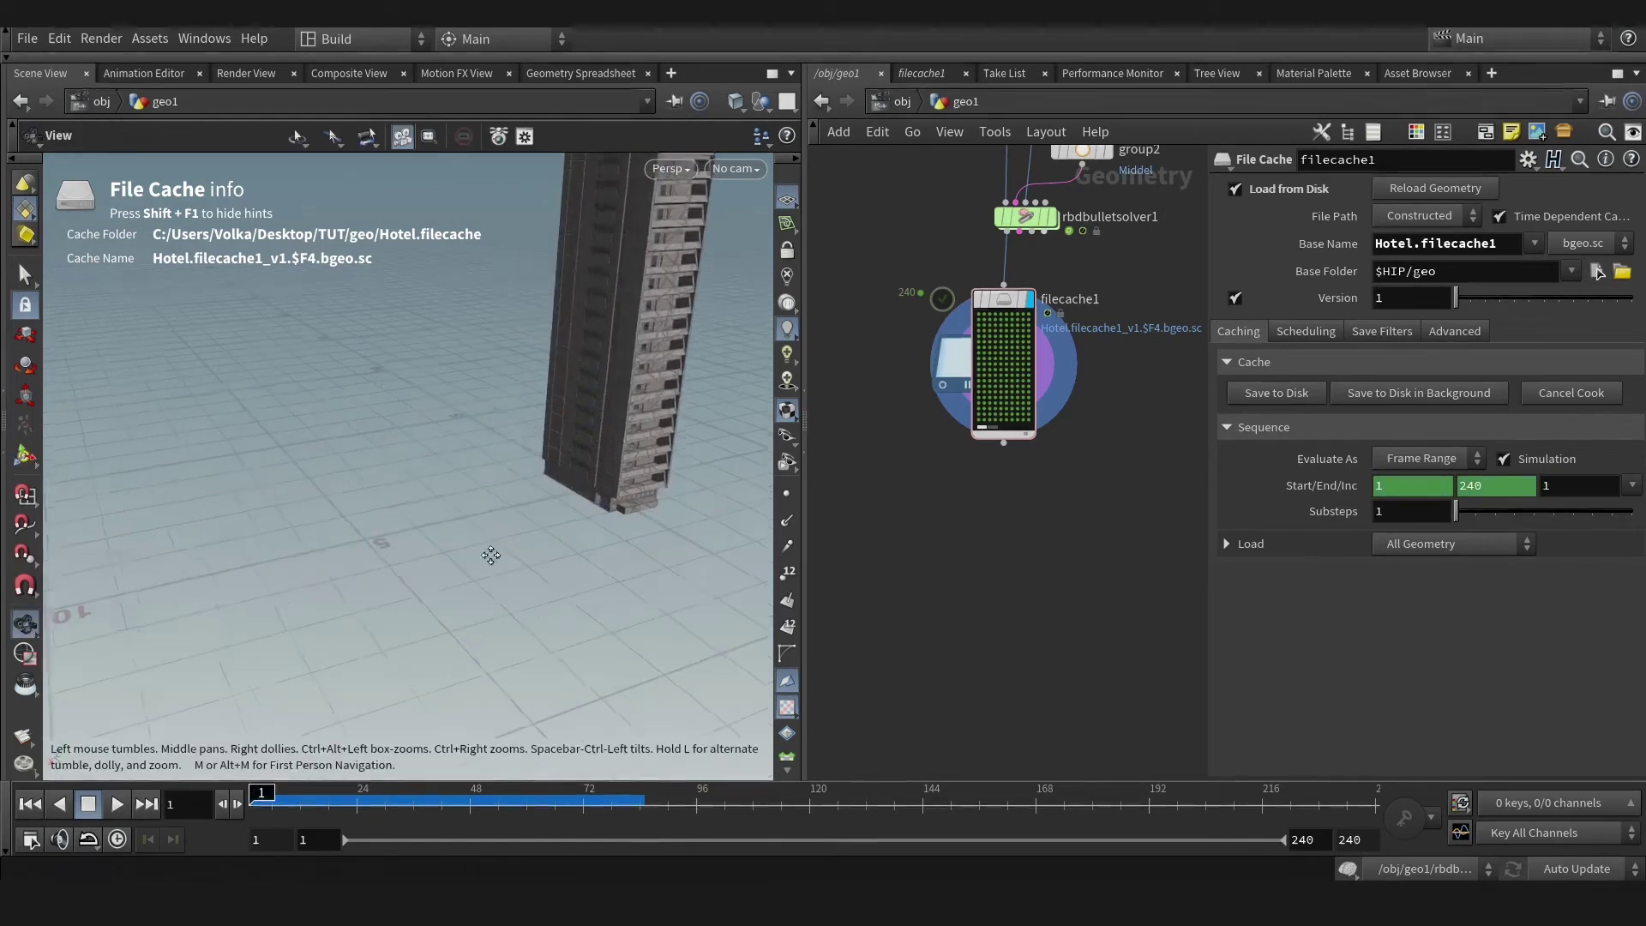
mouse_move(493, 549)
mouse_down()
mouse_move(455, 699)
mouse_move(485, 566)
mouse_up()
key(Return)
scroll(1011, 442, up, 2)
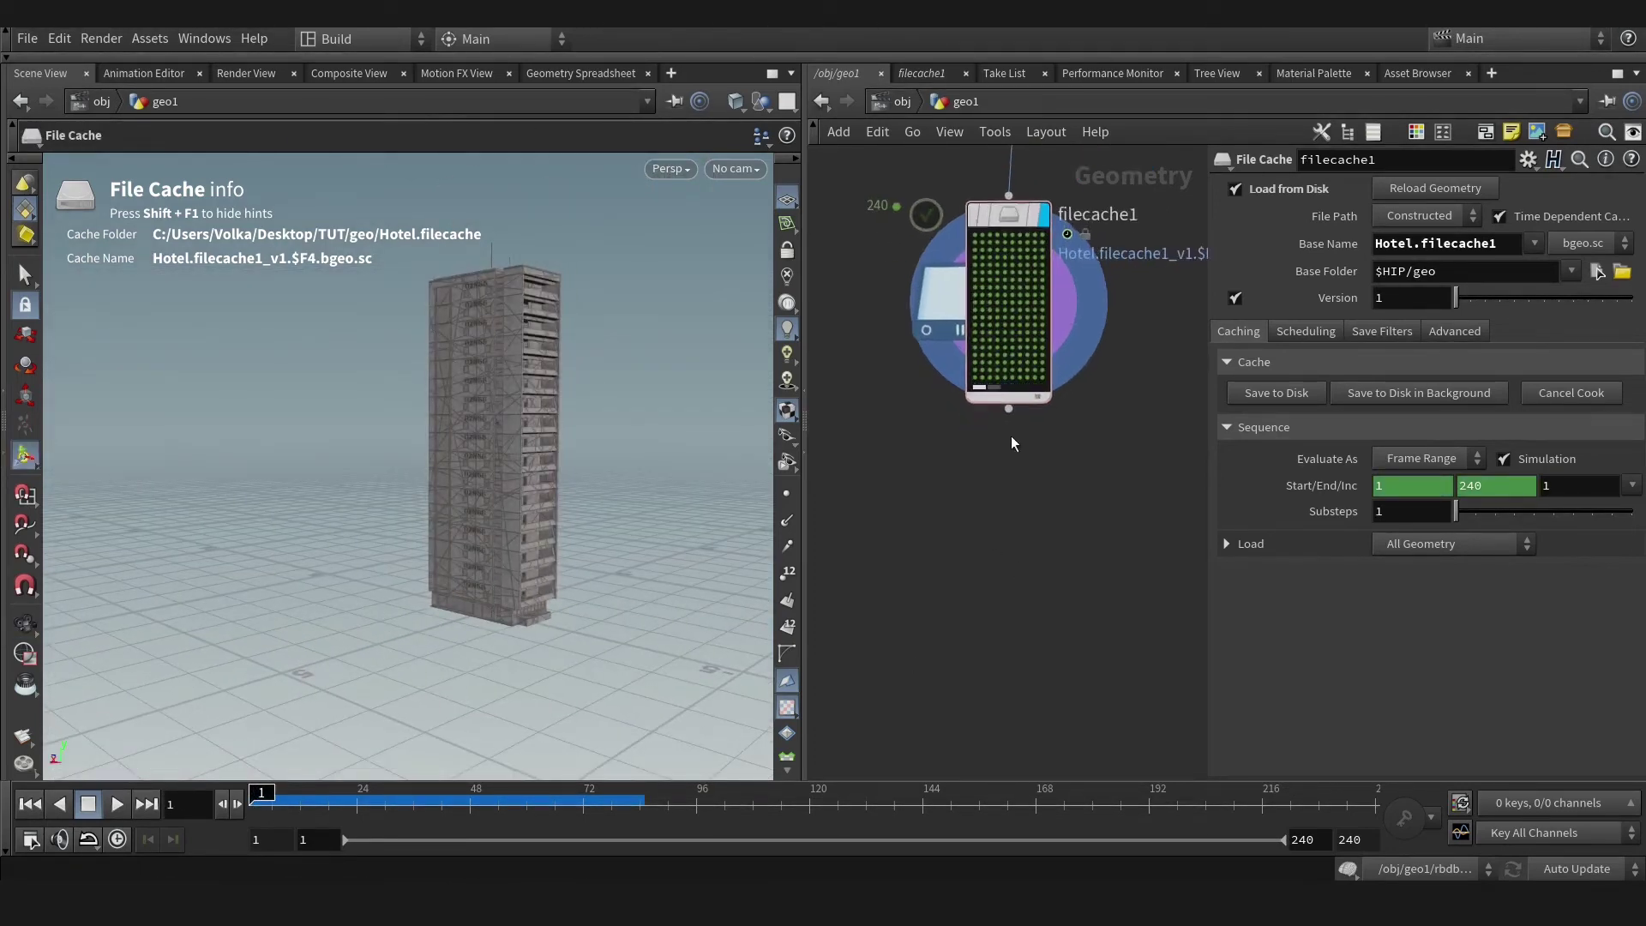
click(358, 819)
drag(481, 429, 531, 404)
right_click(662, 280)
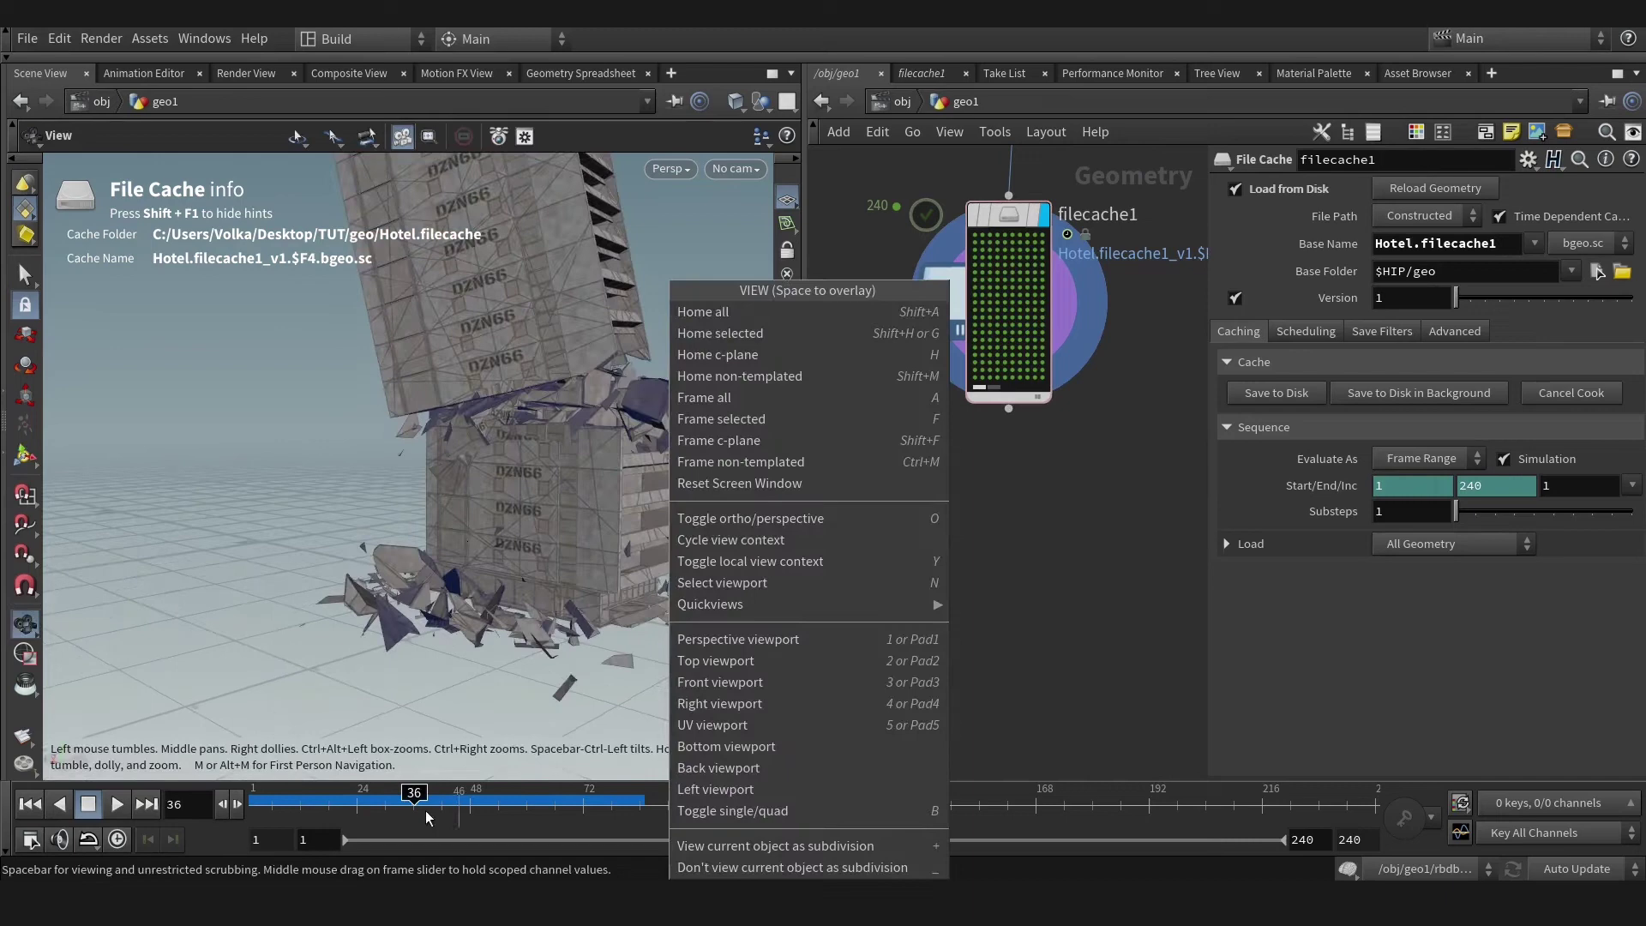
key(Escape)
drag(323, 808, 255, 806)
scroll(495, 525, down, 5)
drag(480, 514, 566, 519)
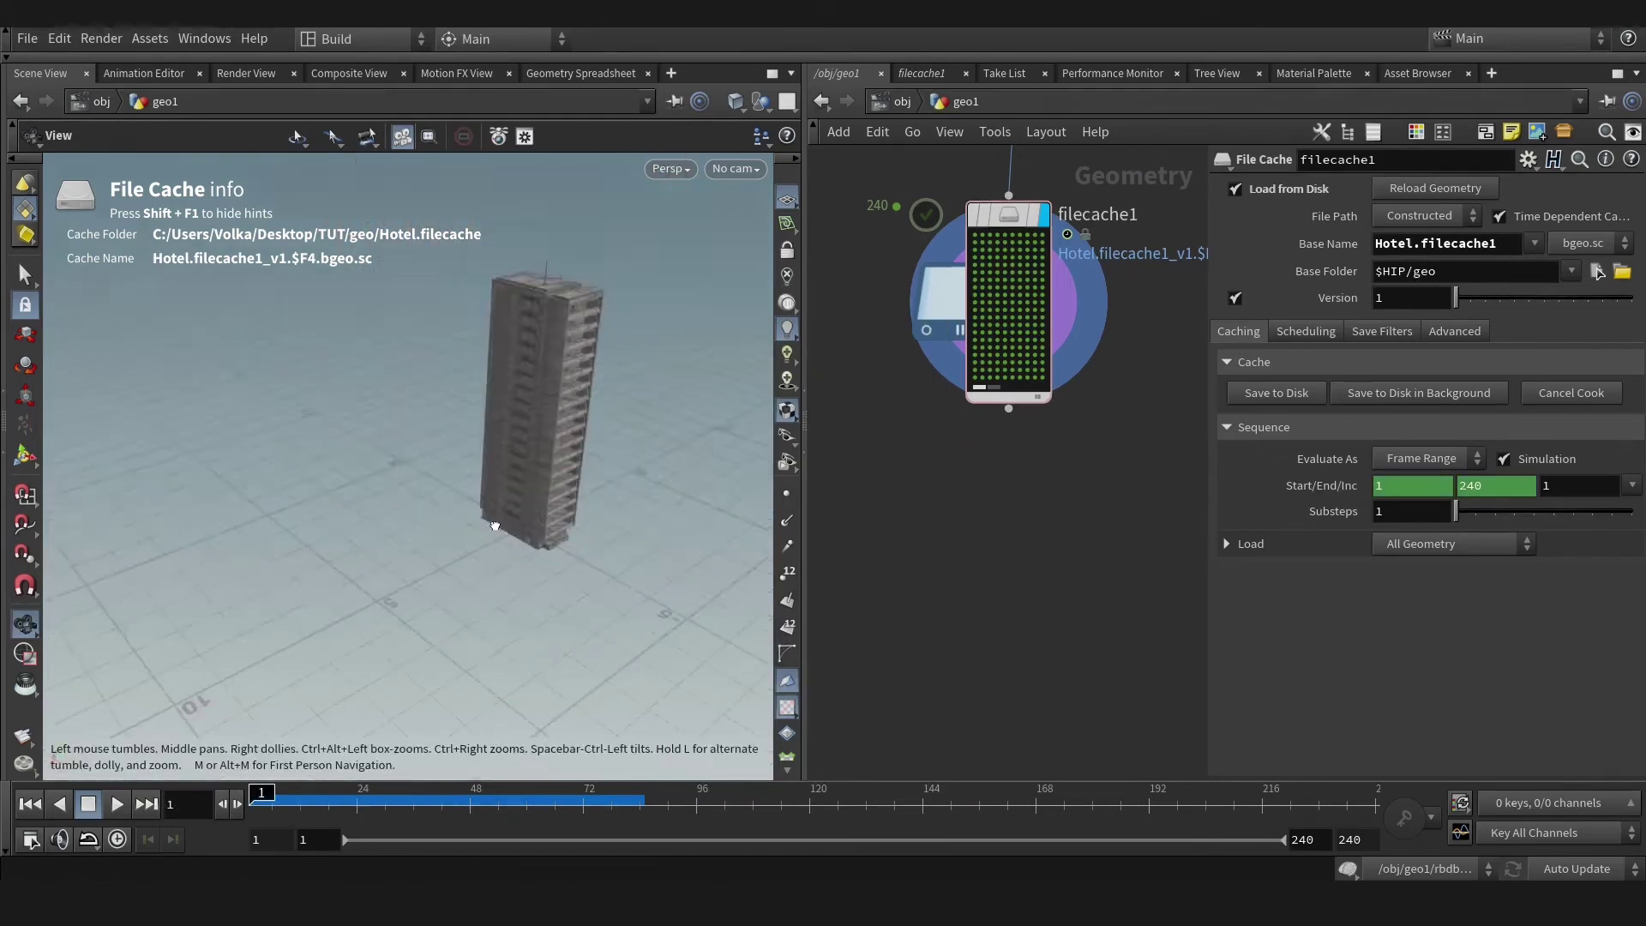
key(Return)
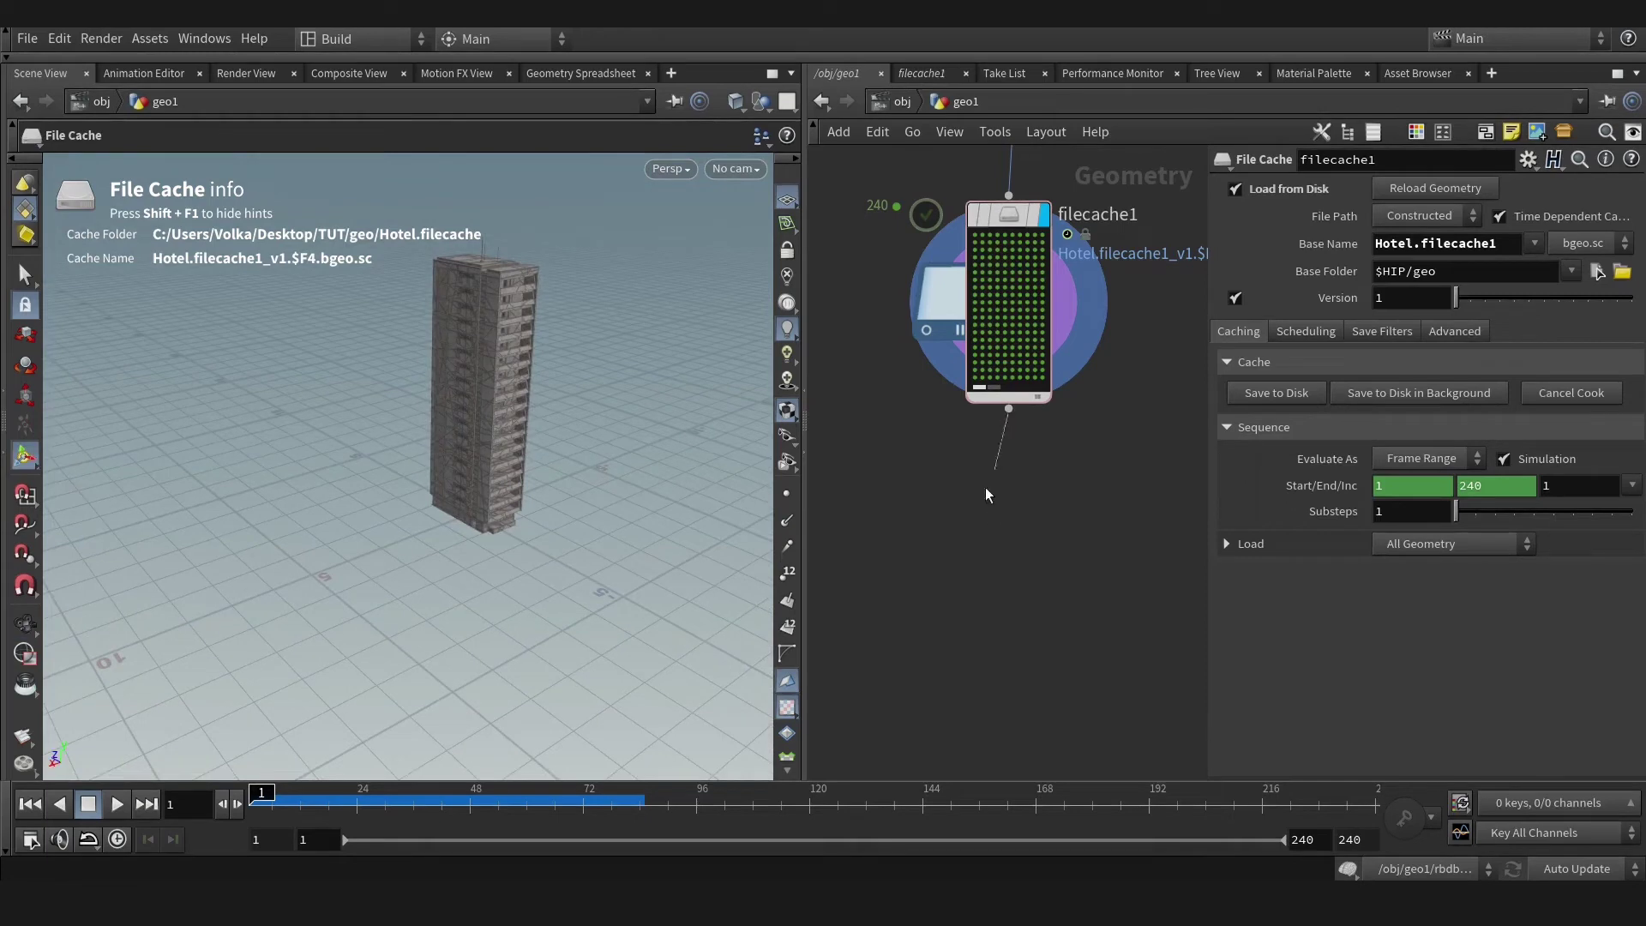
drag(986, 489, 965, 528)
key(Escape)
Add a Measure node after filecache1 accumulating area per piece by the name attribute.
click(1008, 490)
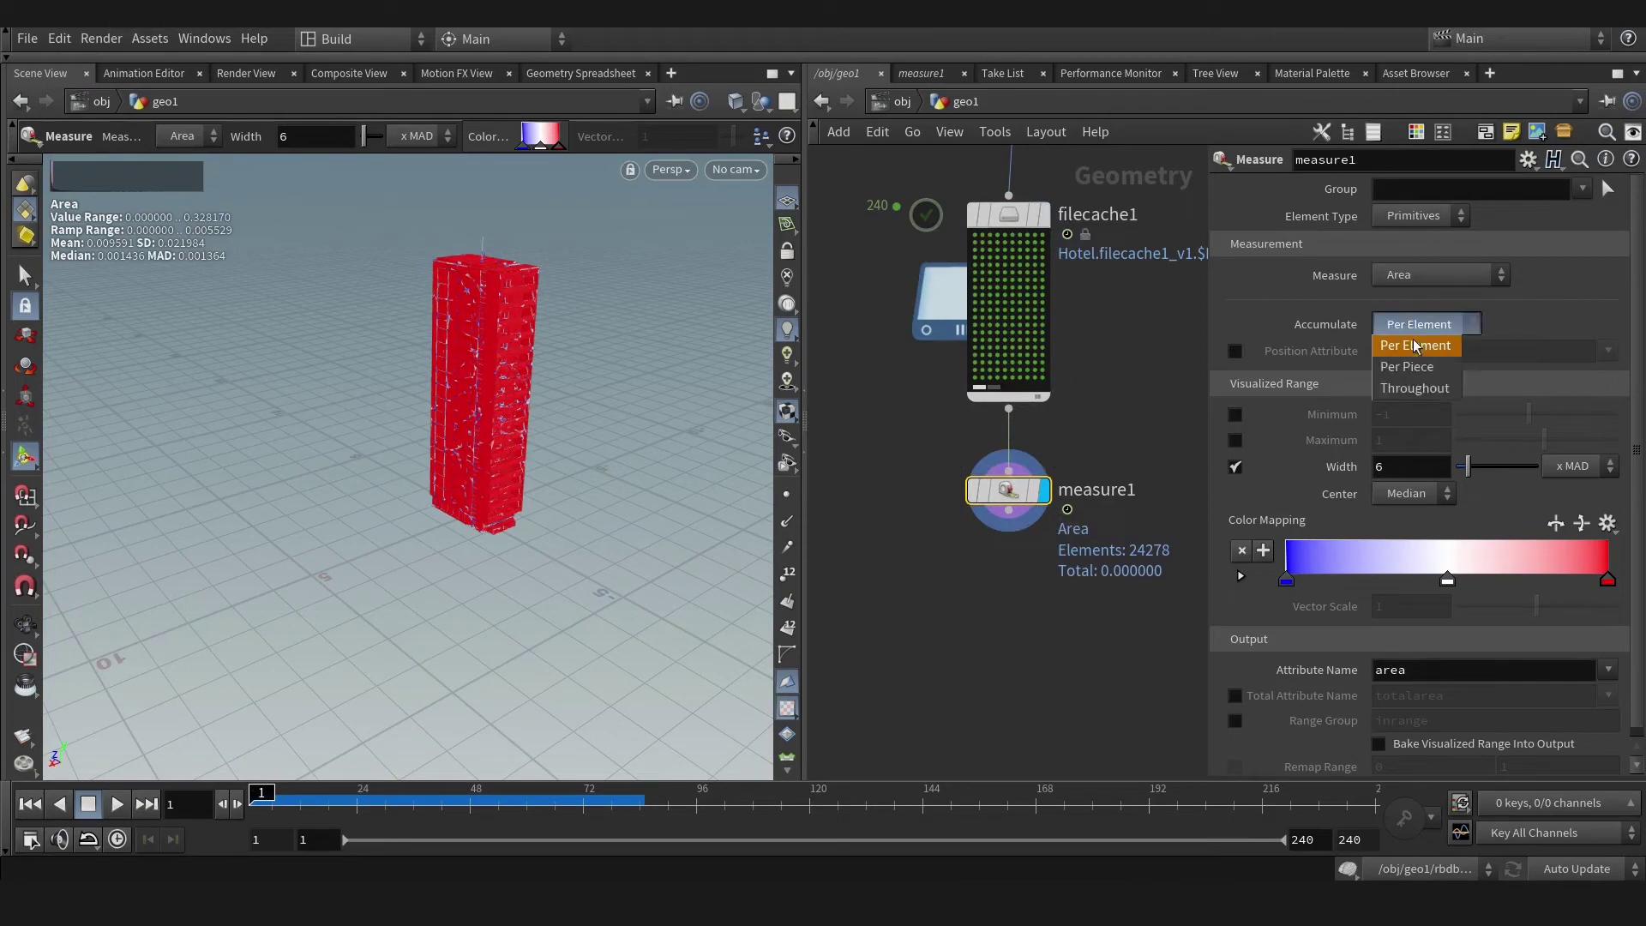
click(1391, 345)
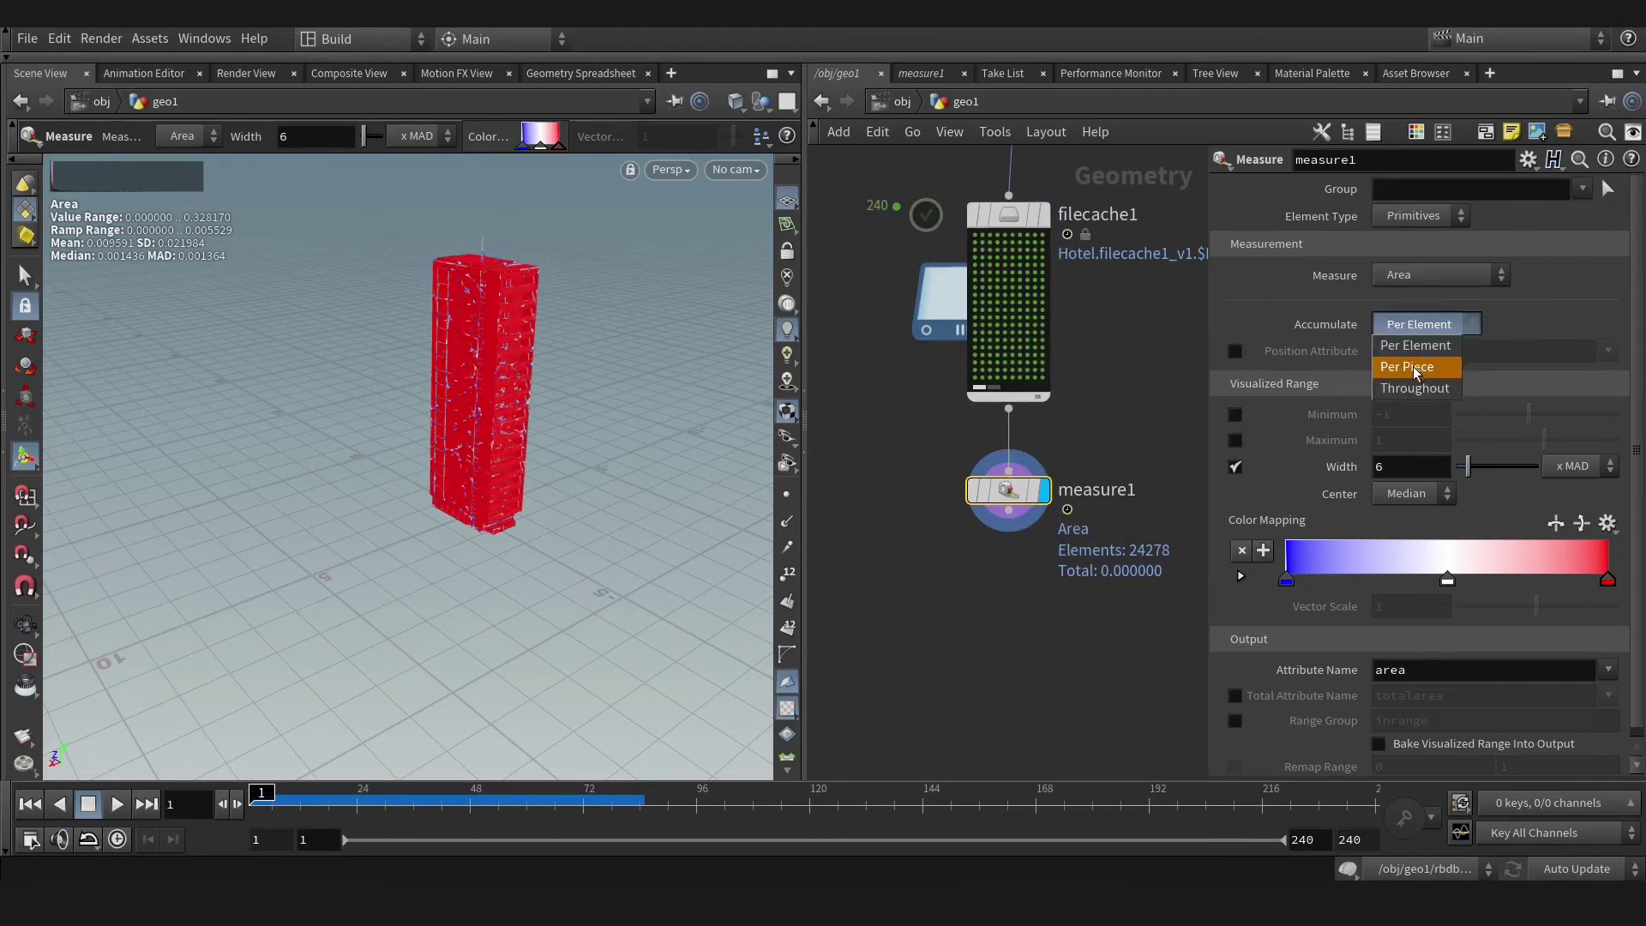
click(1416, 369)
middle_click(1083, 455)
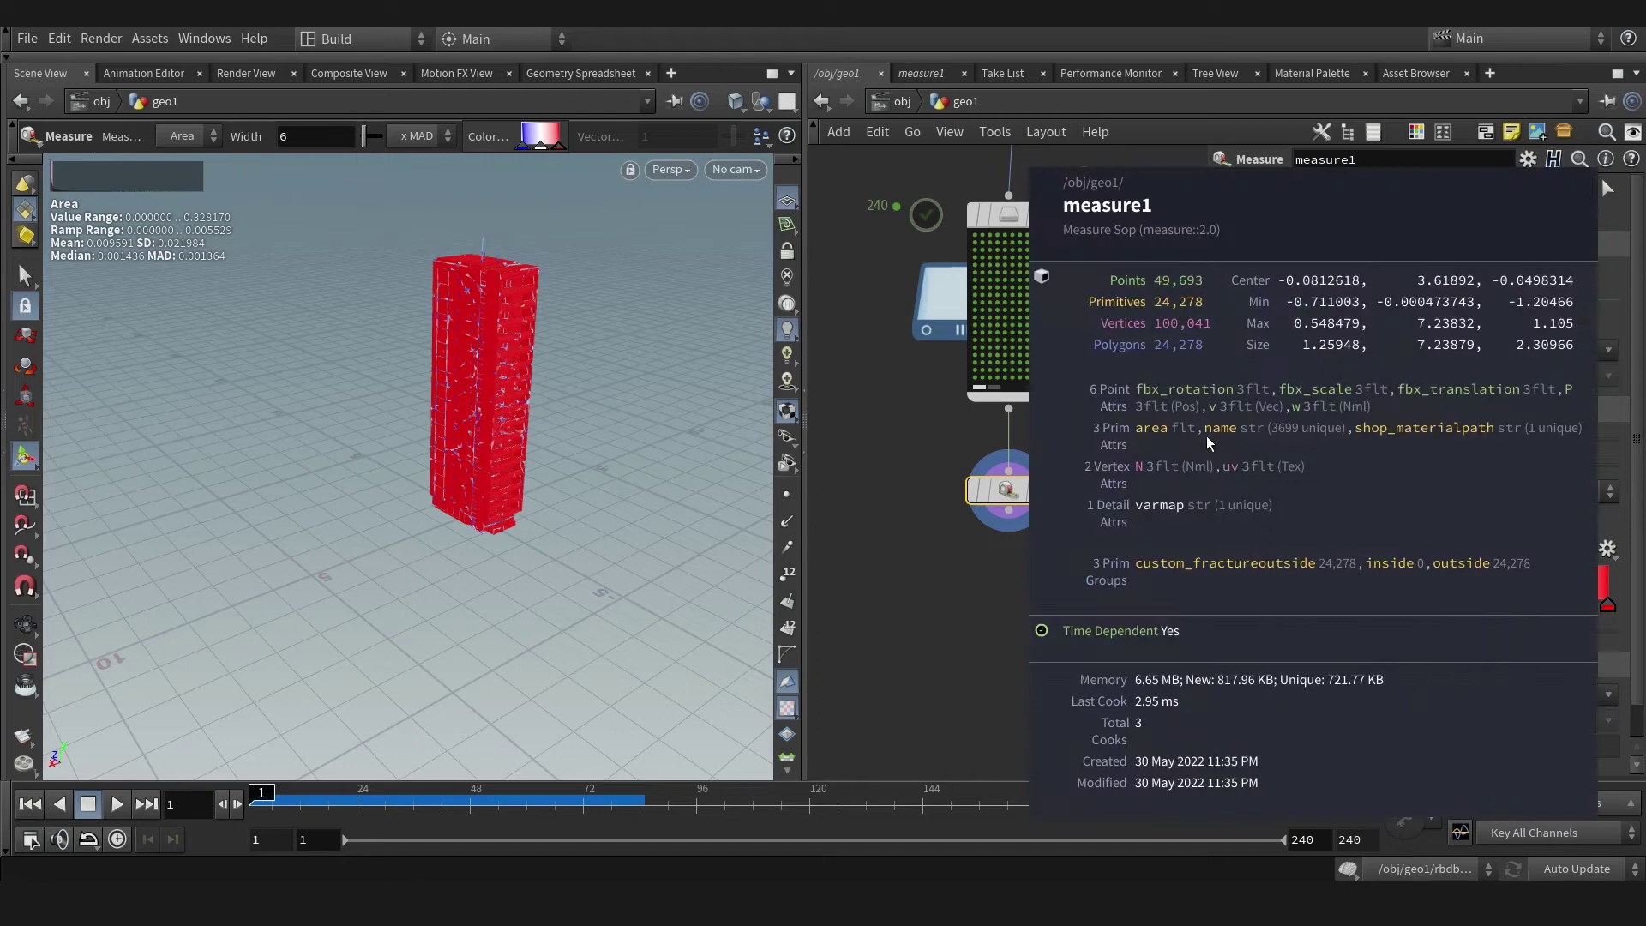
click(1609, 351)
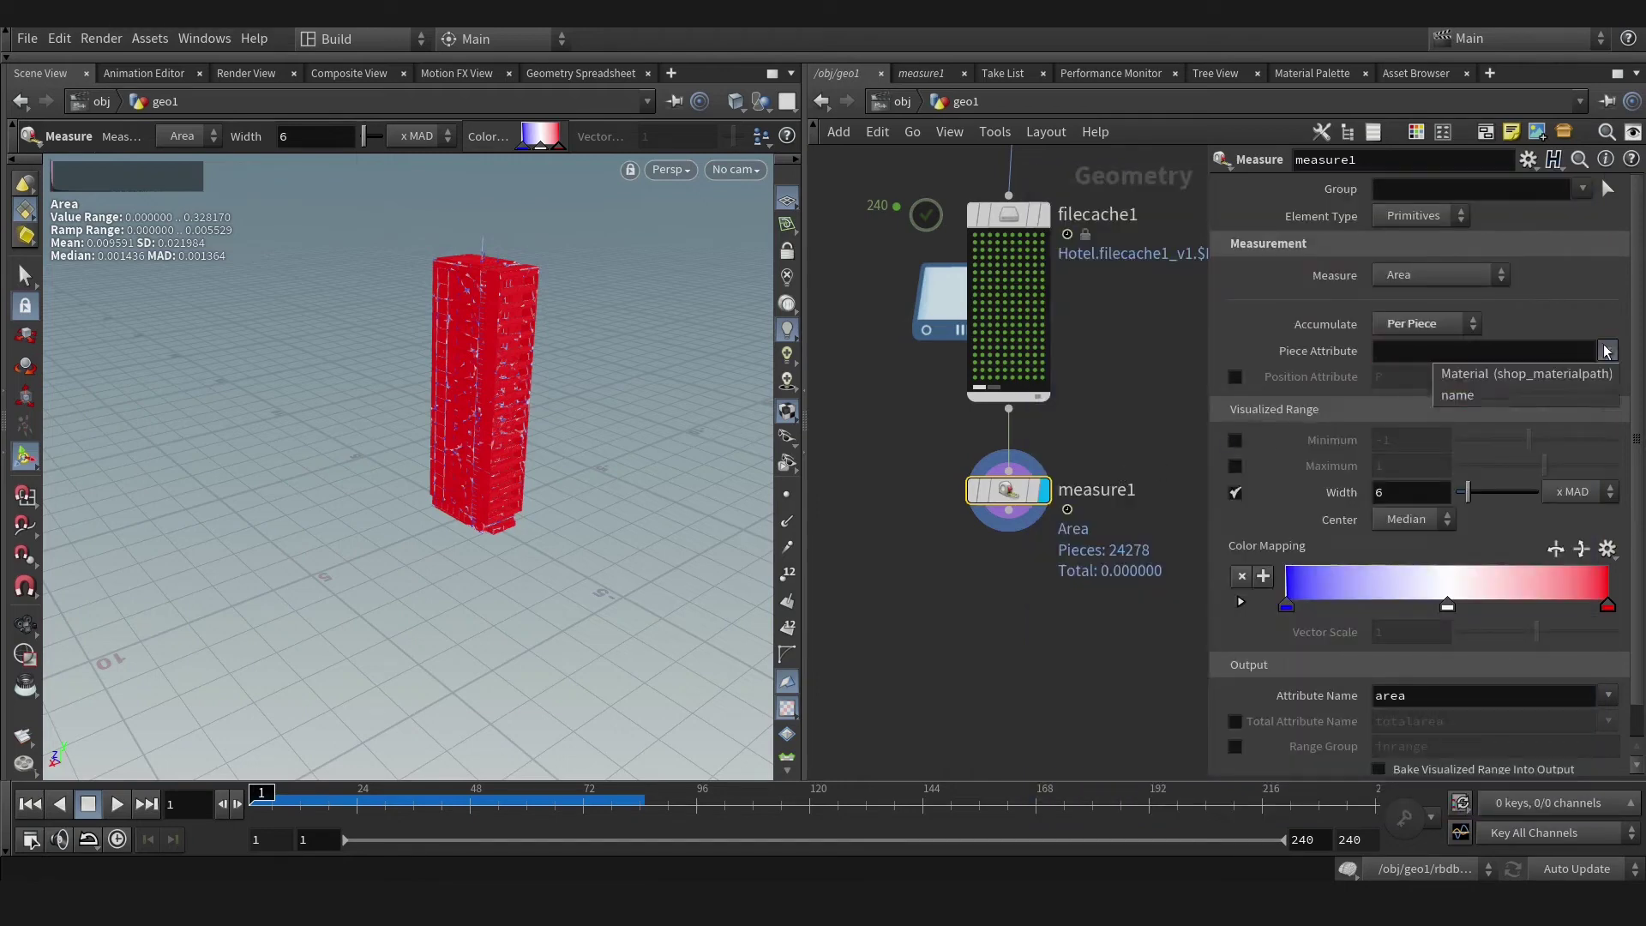
click(1458, 390)
key(Escape)
scroll(498, 463, up, 5)
scroll(600, 463, down, 5)
right_click(612, 460)
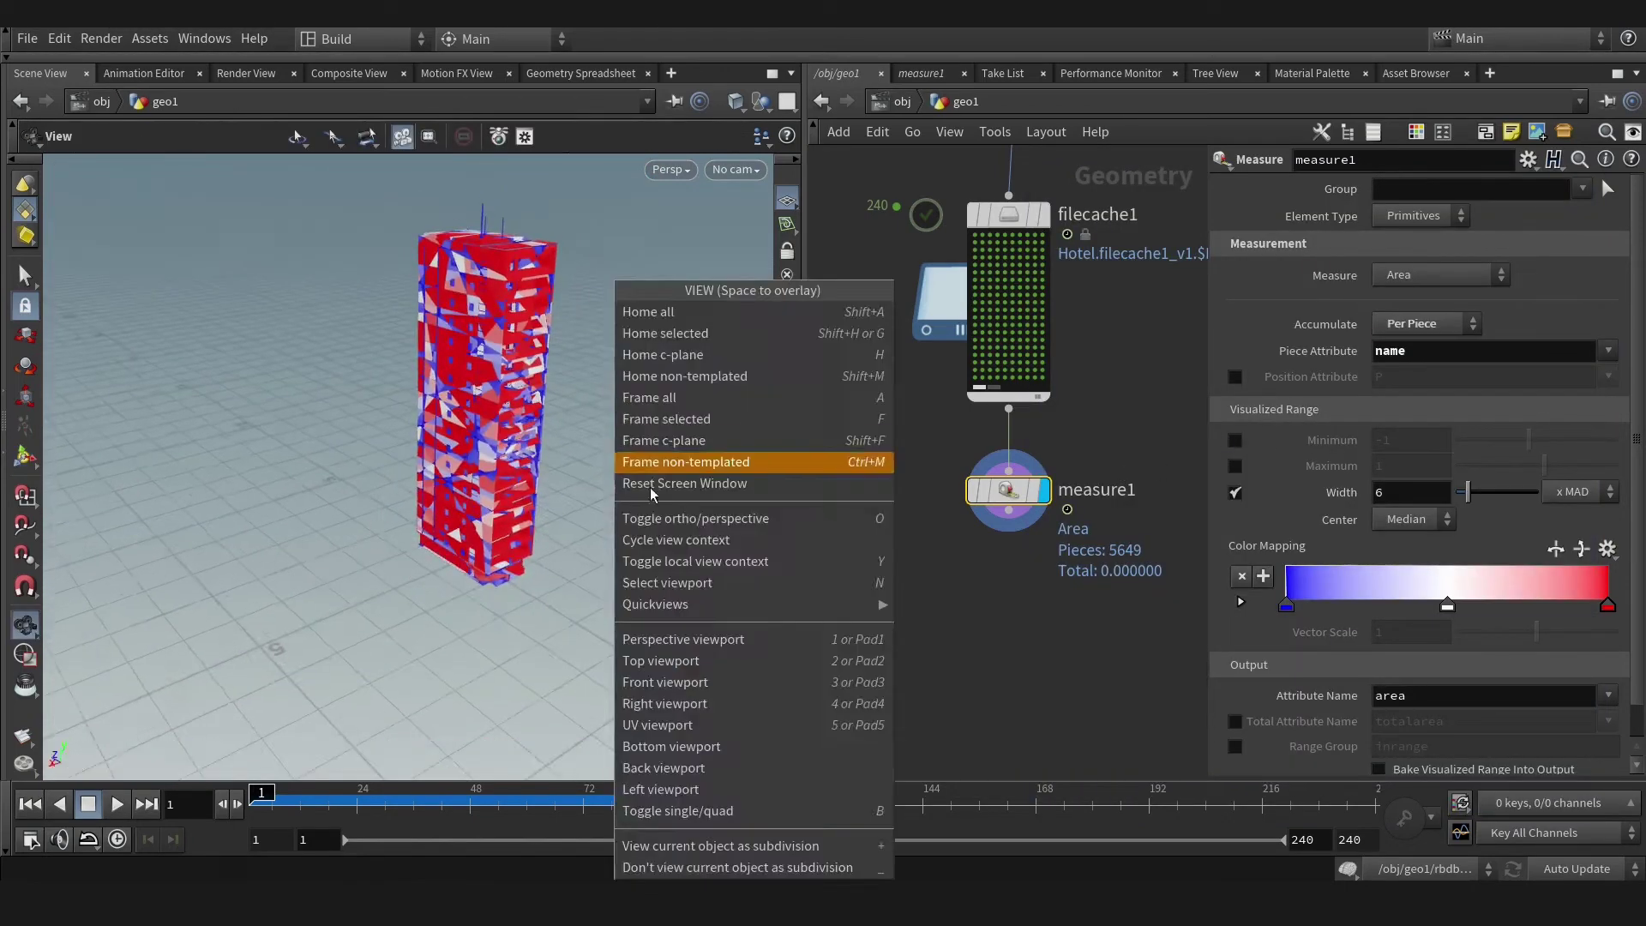
key(Escape)
middle_drag(1043, 641, 997, 513)
Rename the measured output attribute from area to Size and inspect measure1's attributes.
double_click(1427, 698)
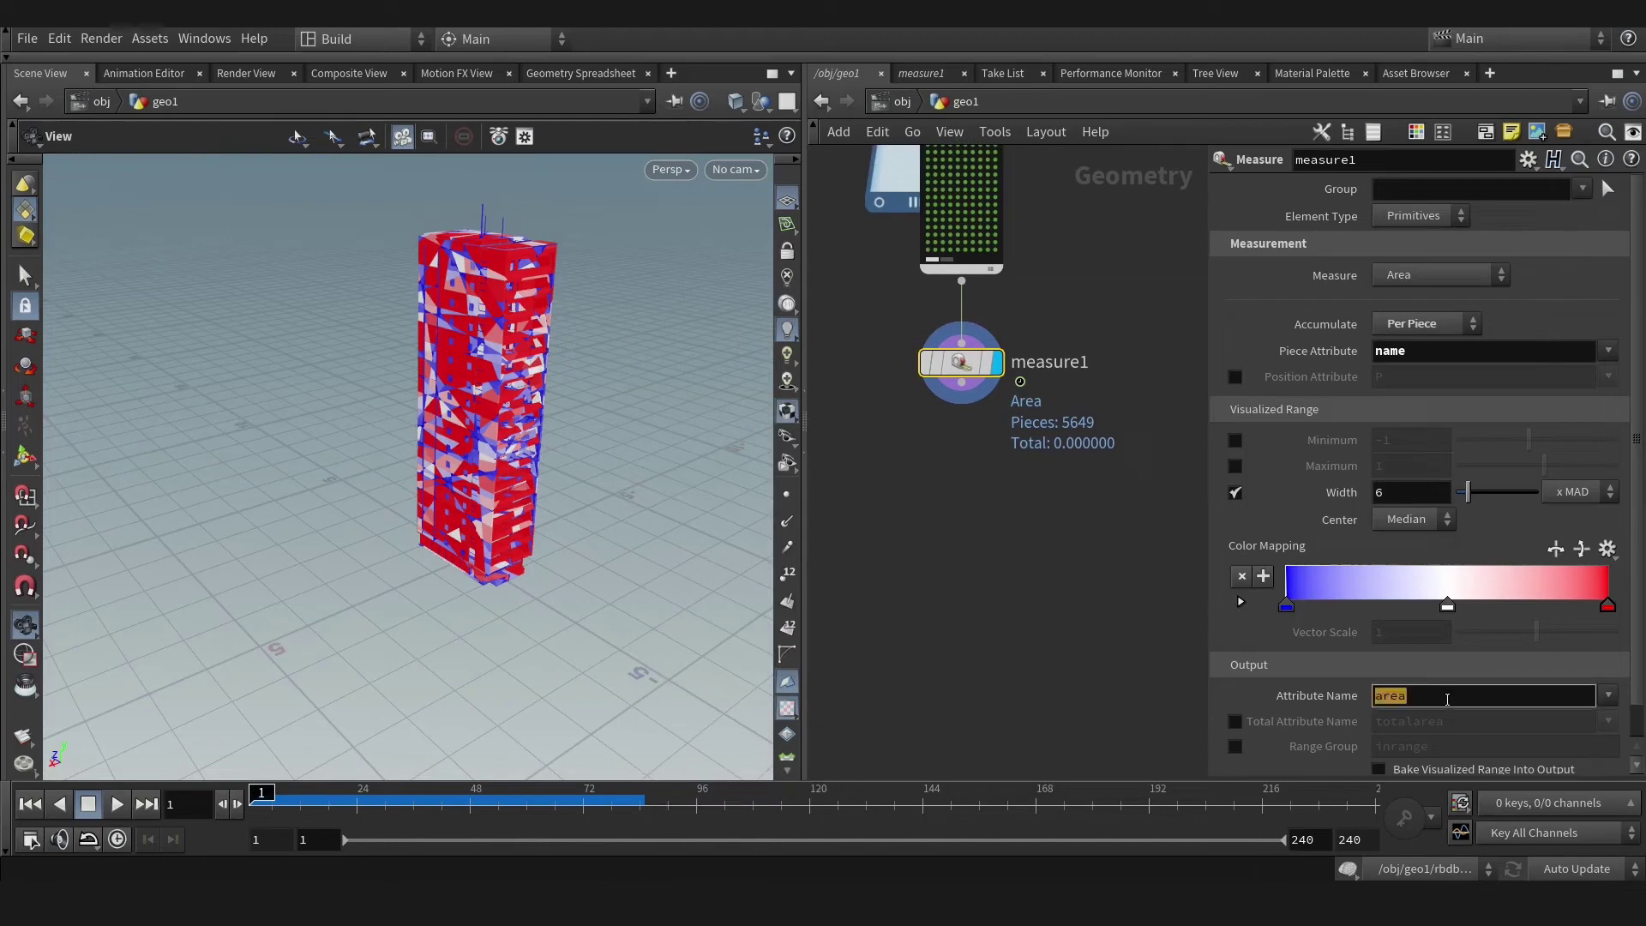
click(1427, 698)
double_click(1426, 699)
text(Size)
key(Return)
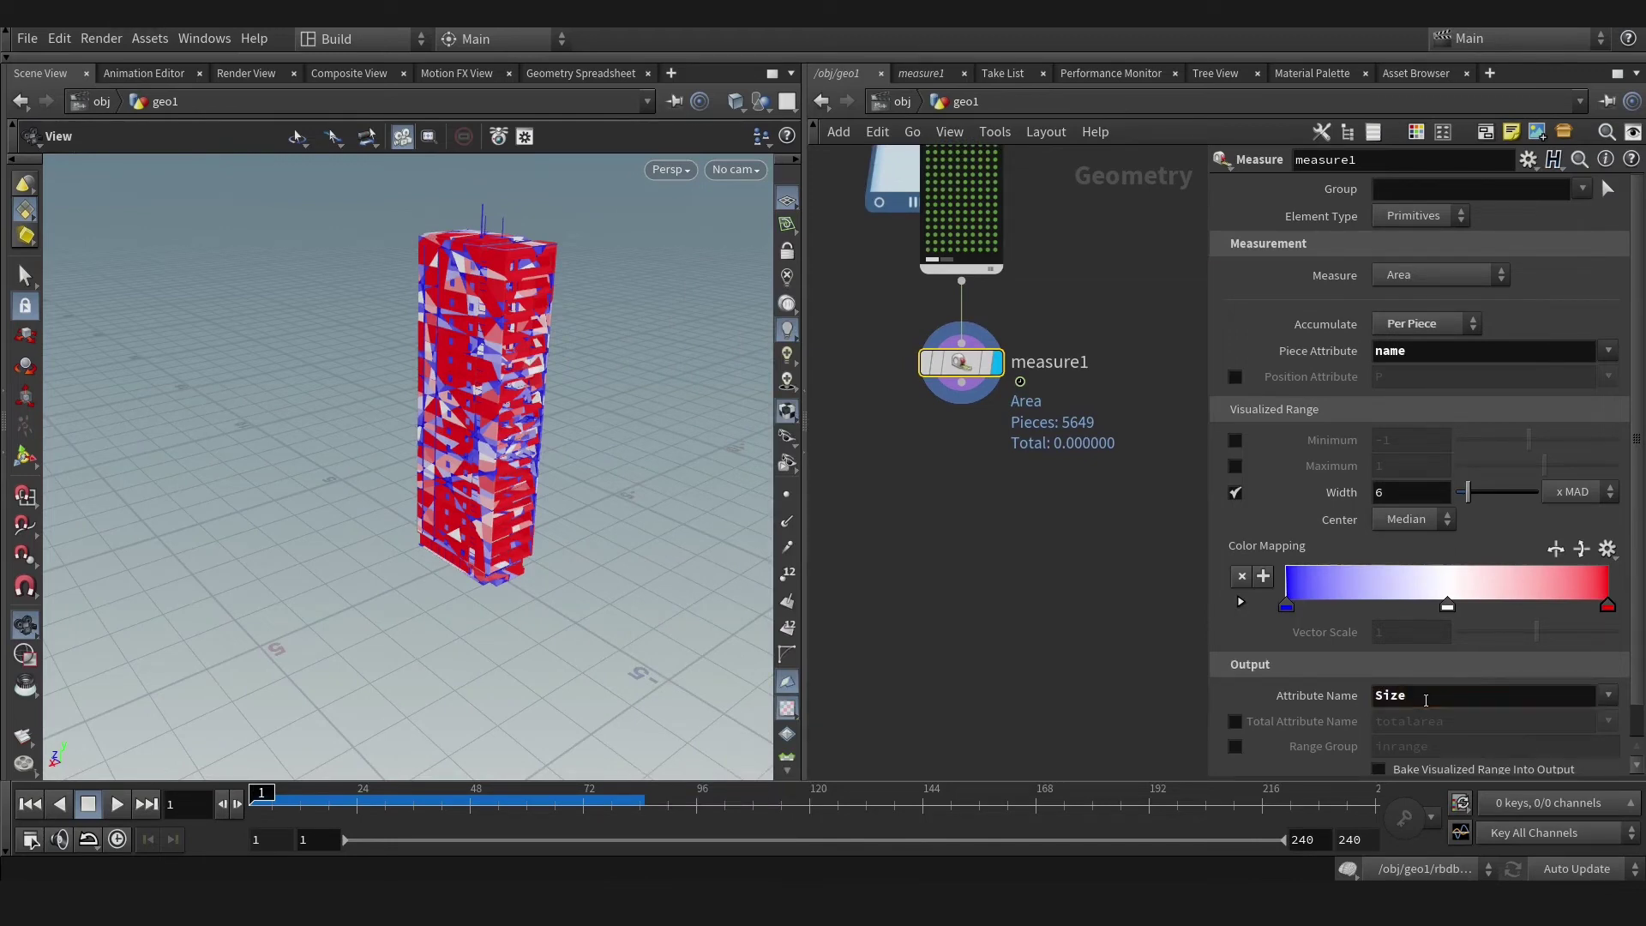
middle_click(971, 381)
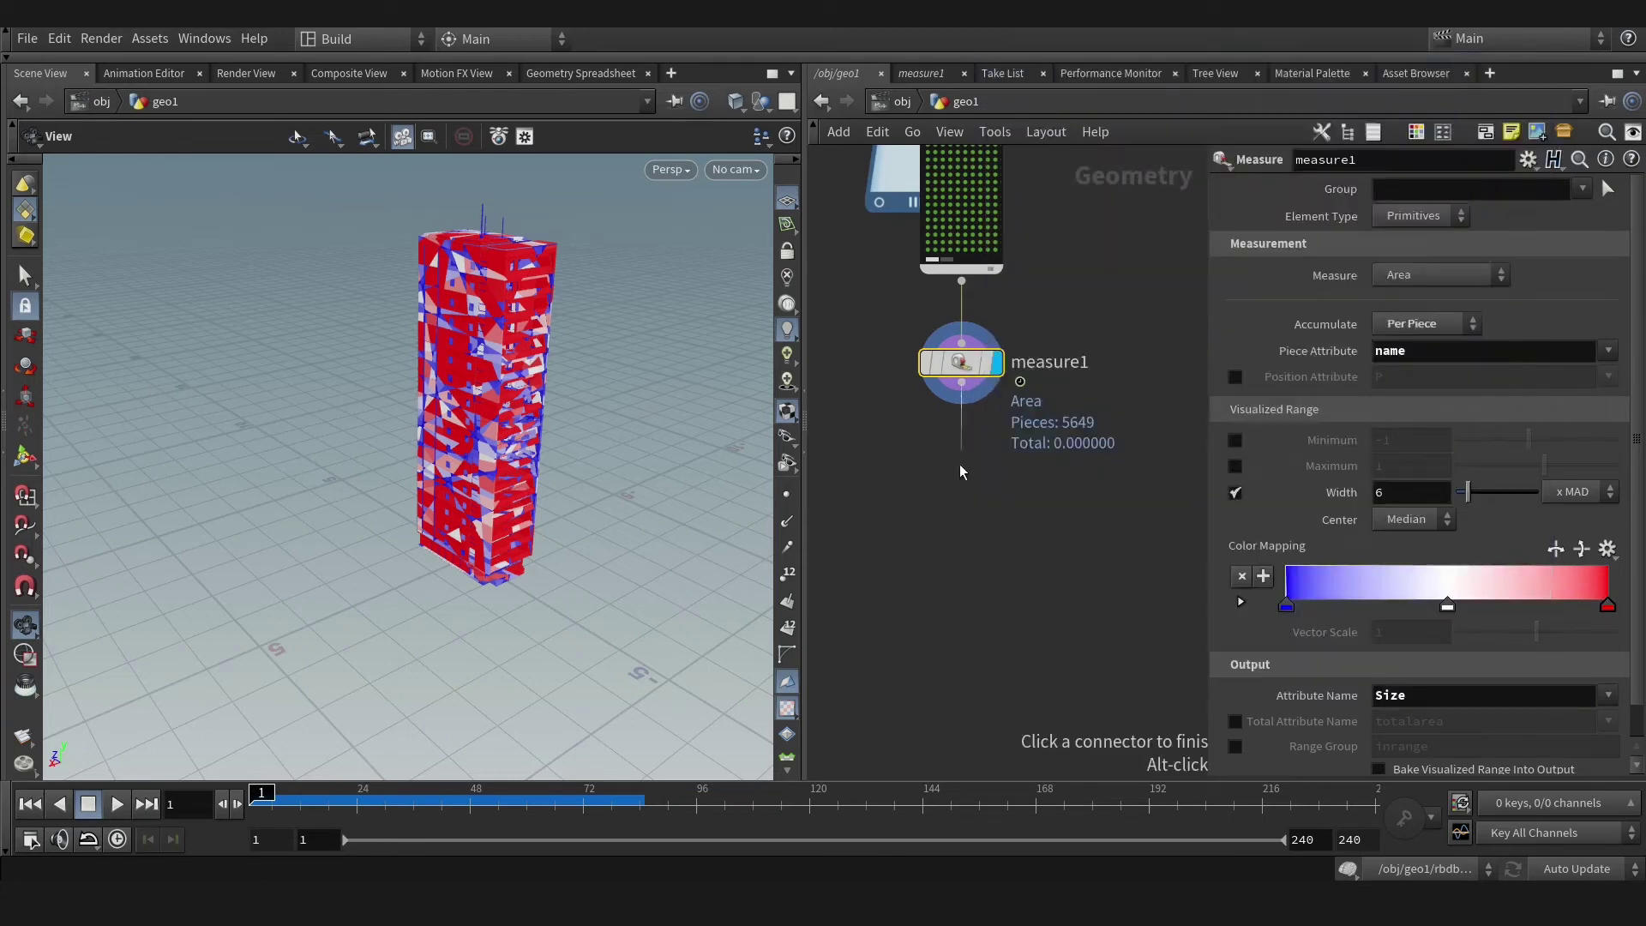
key(Tab)
text(dele)
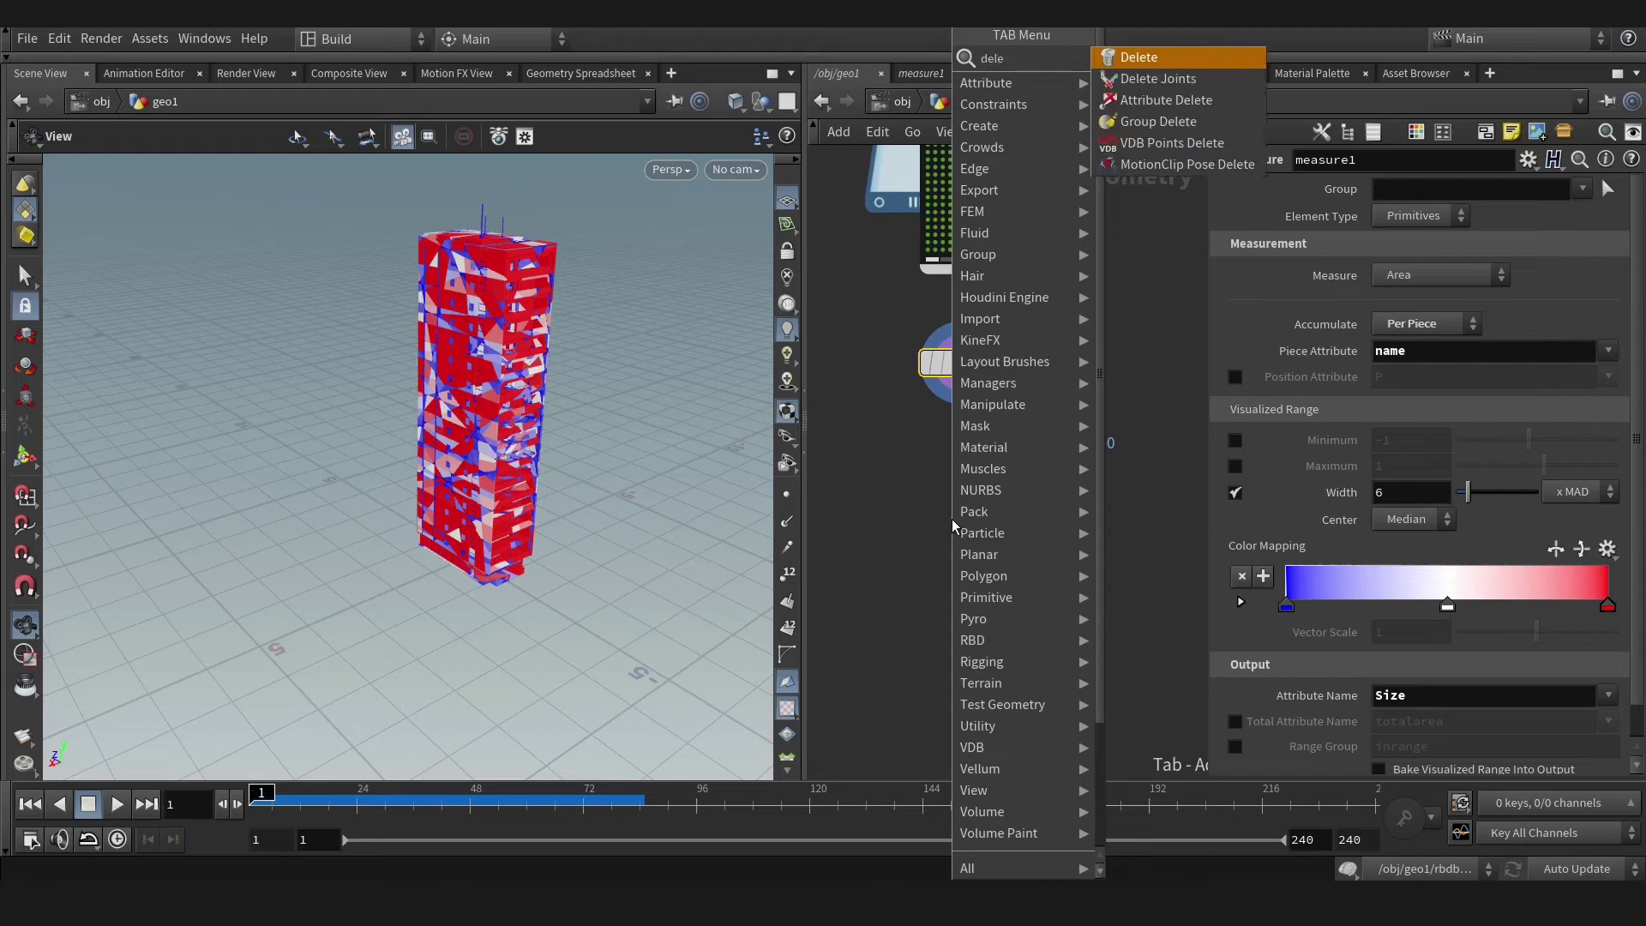
click(1149, 58)
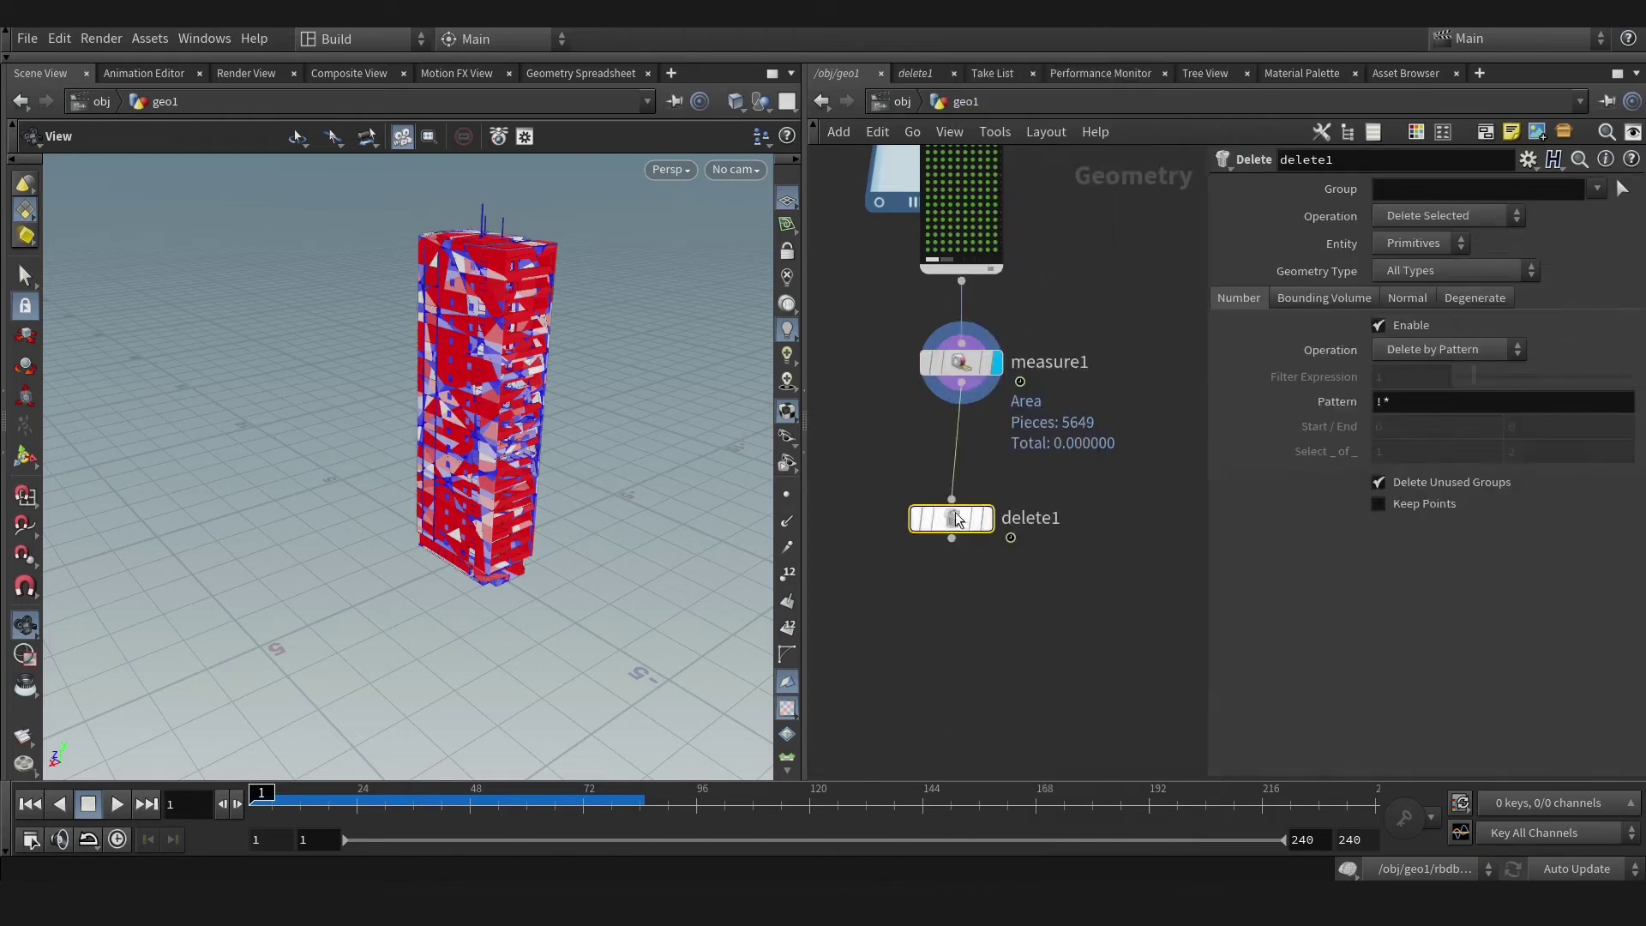
drag(952, 519, 961, 451)
click(961, 362)
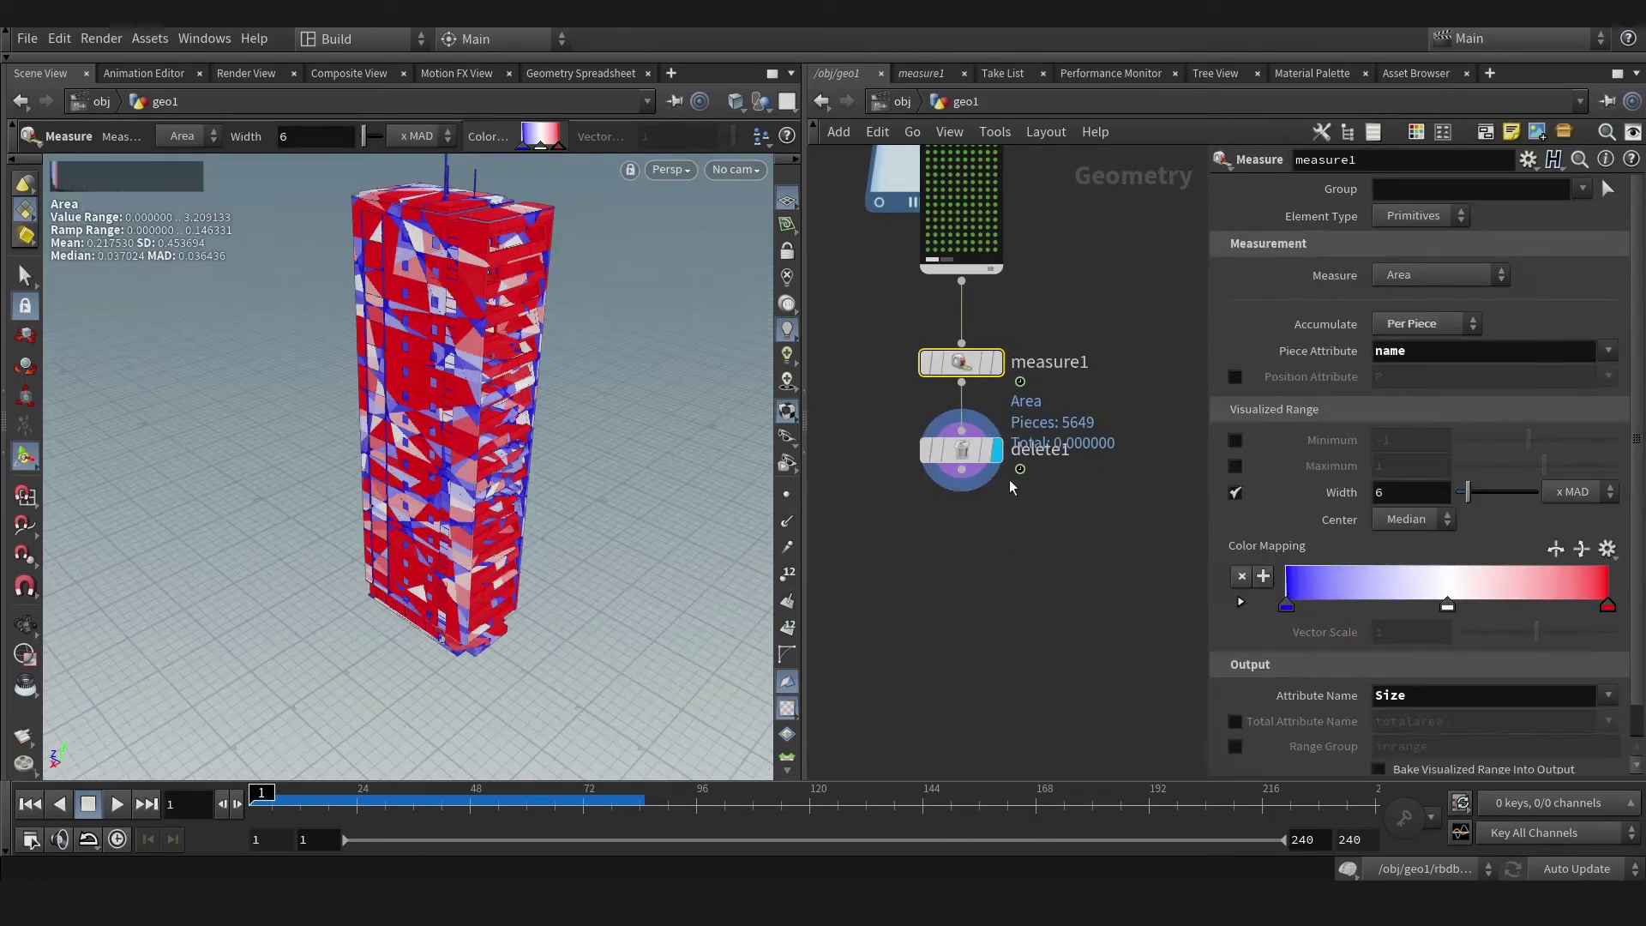
click(963, 451)
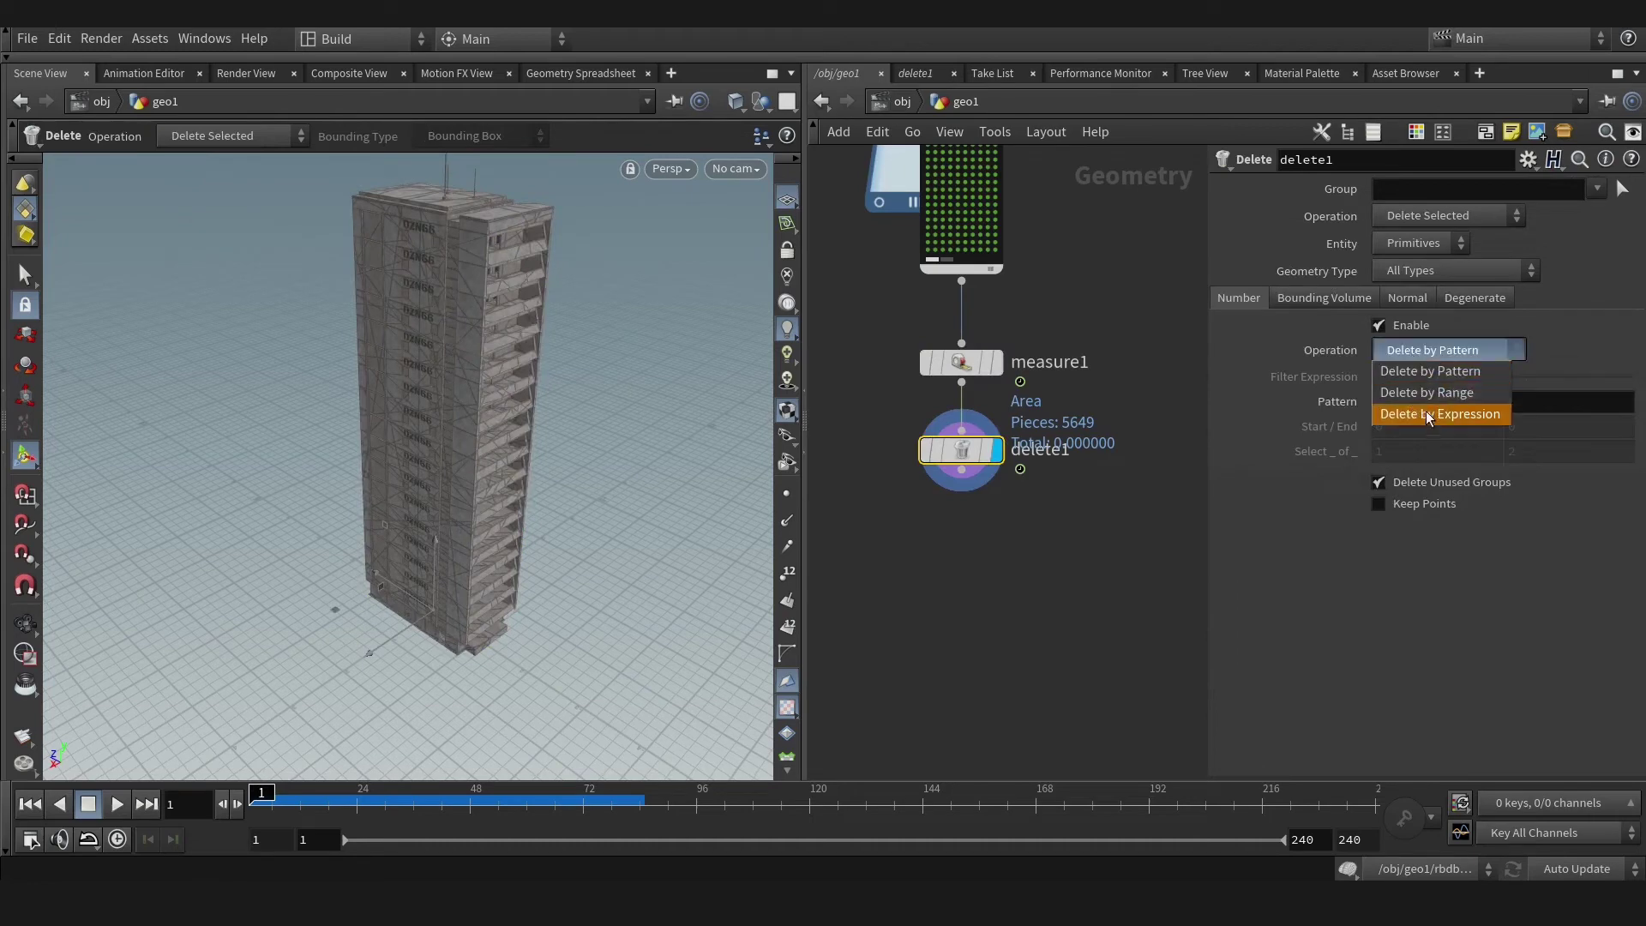
click(1427, 414)
click(1417, 380)
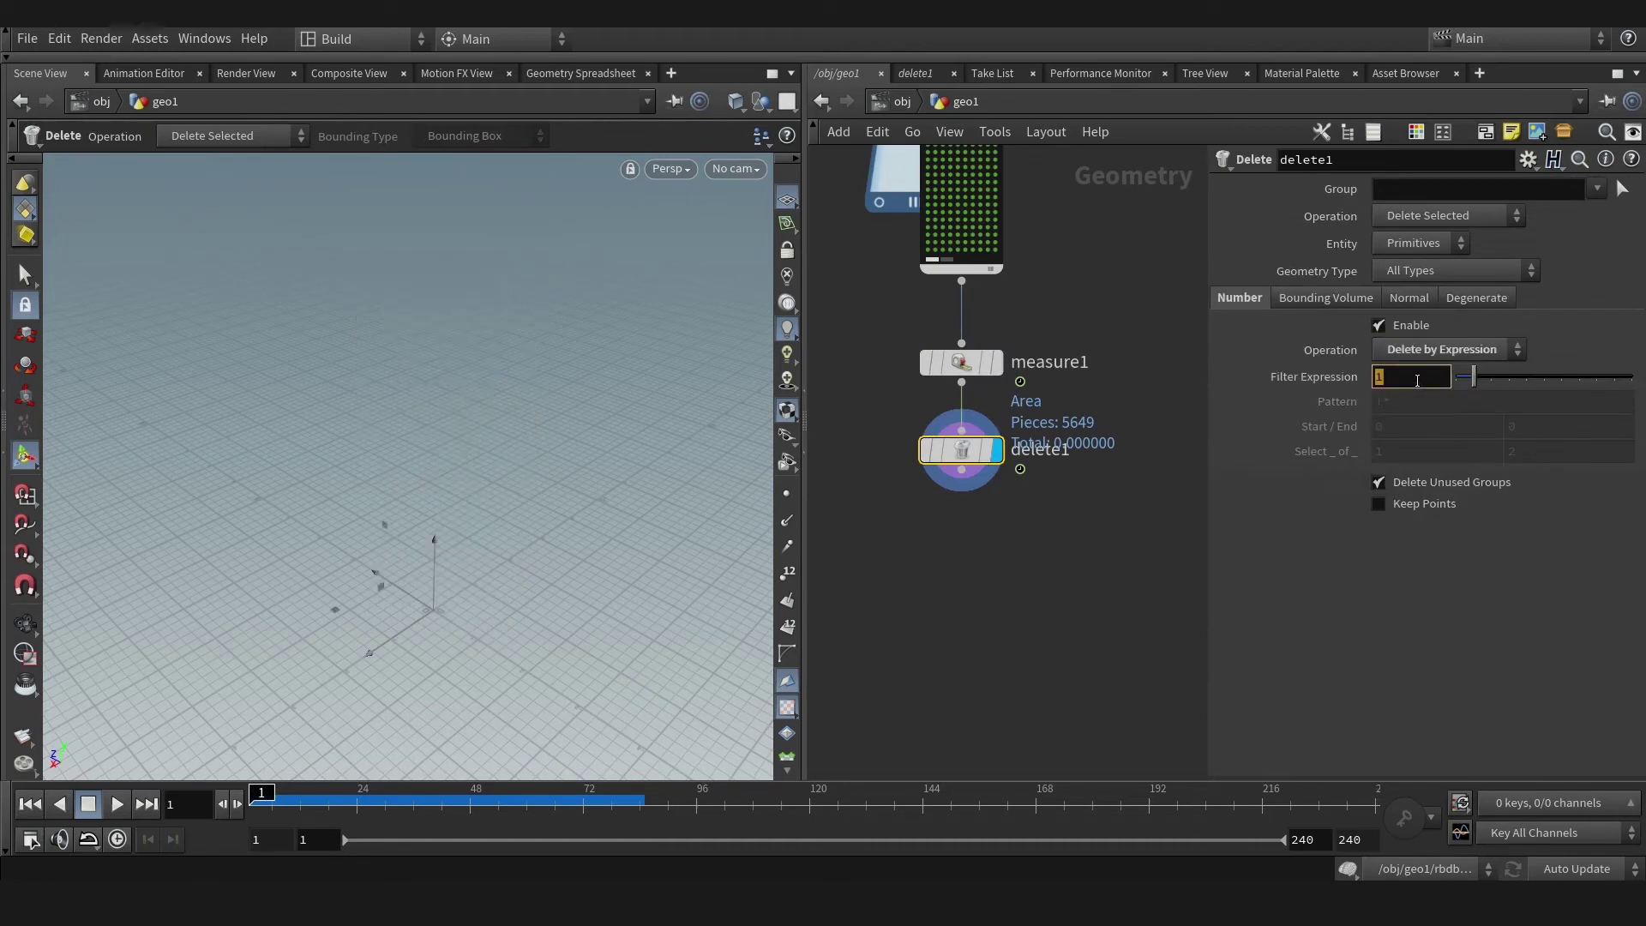
text(@)
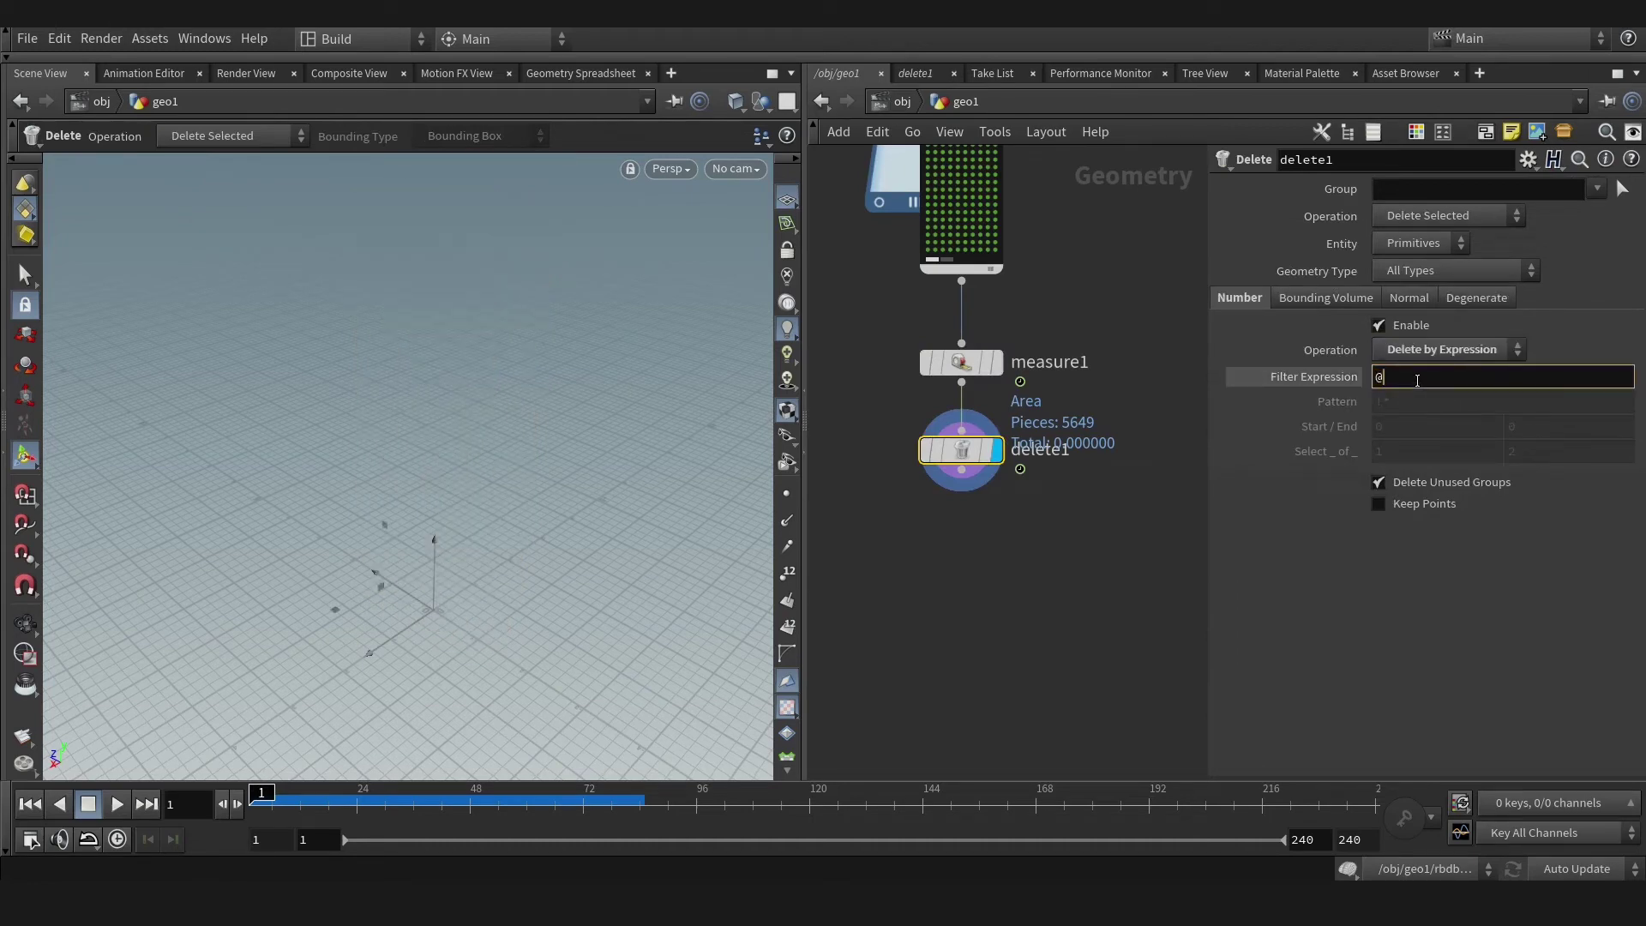
text(Size > .1)
key(Return)
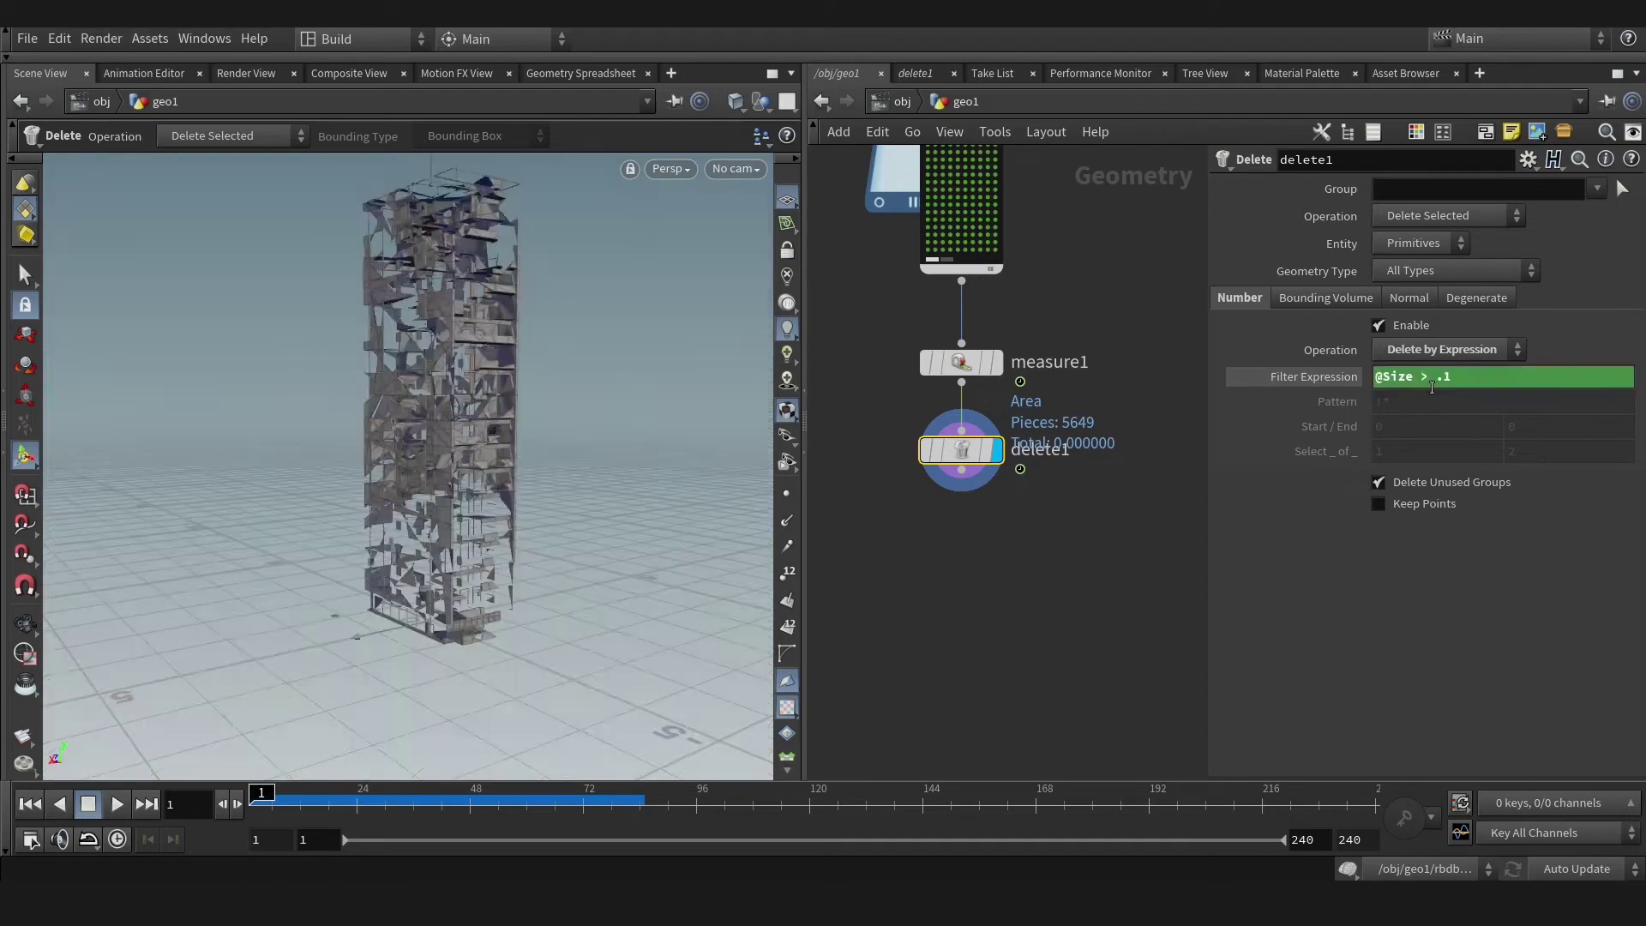
Play the timeline and step back to frame 17 to review the remaining small debris.
key(Up)
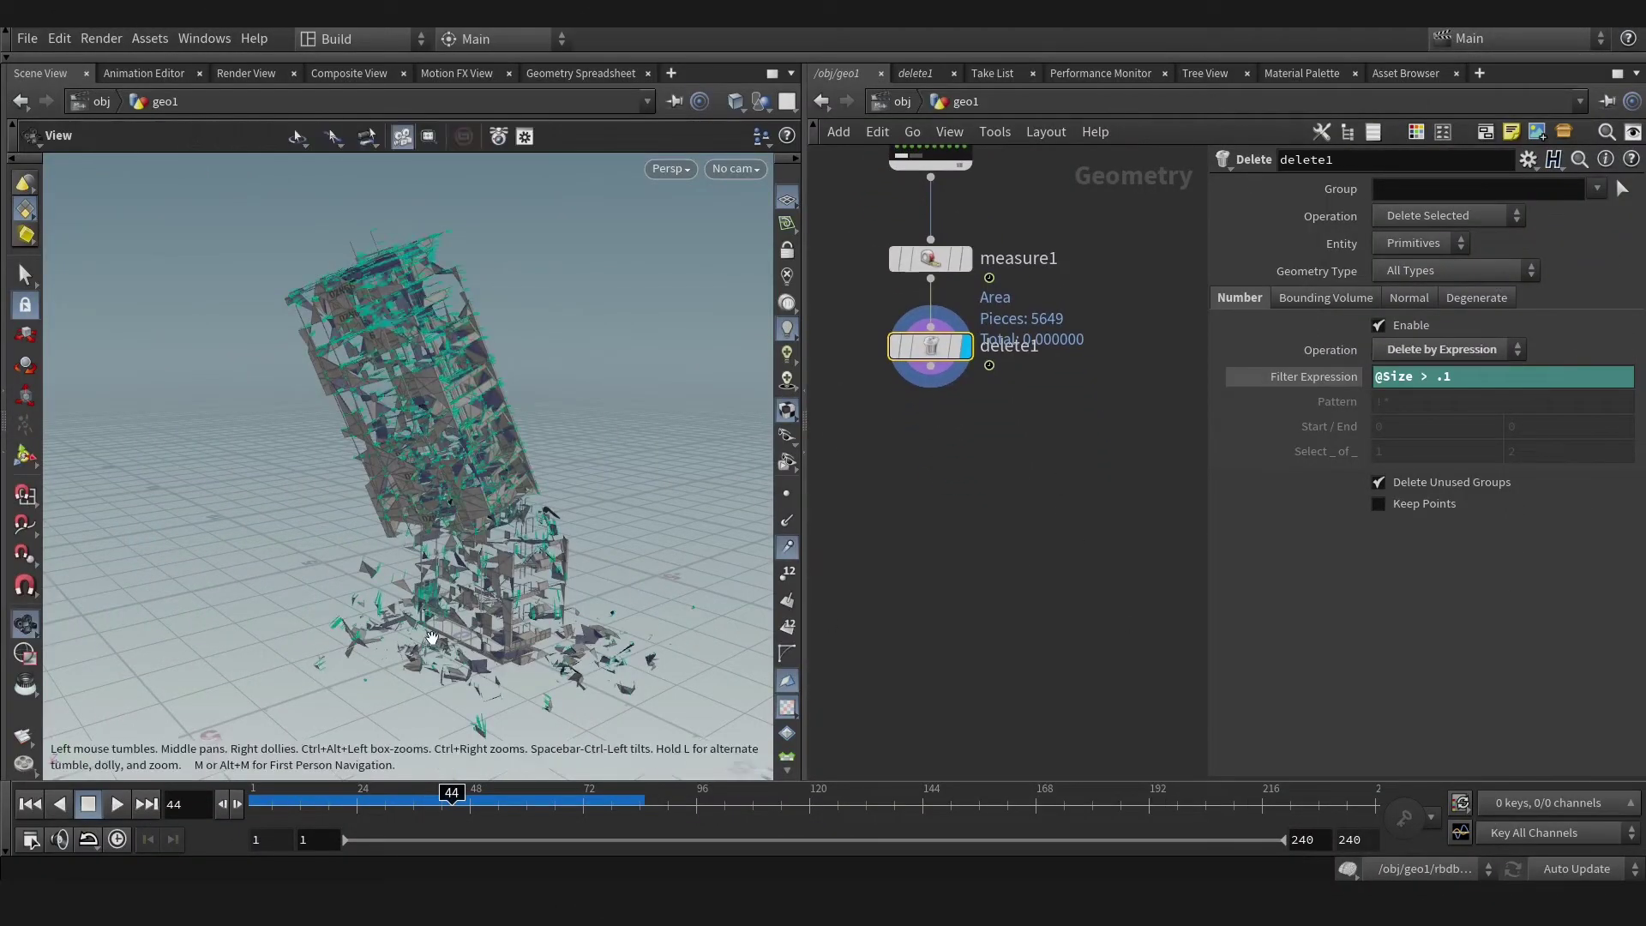
scroll(403, 498, up, 5)
drag(422, 803, 325, 806)
key(Escape)
drag(283, 591, 291, 686)
key(Return)
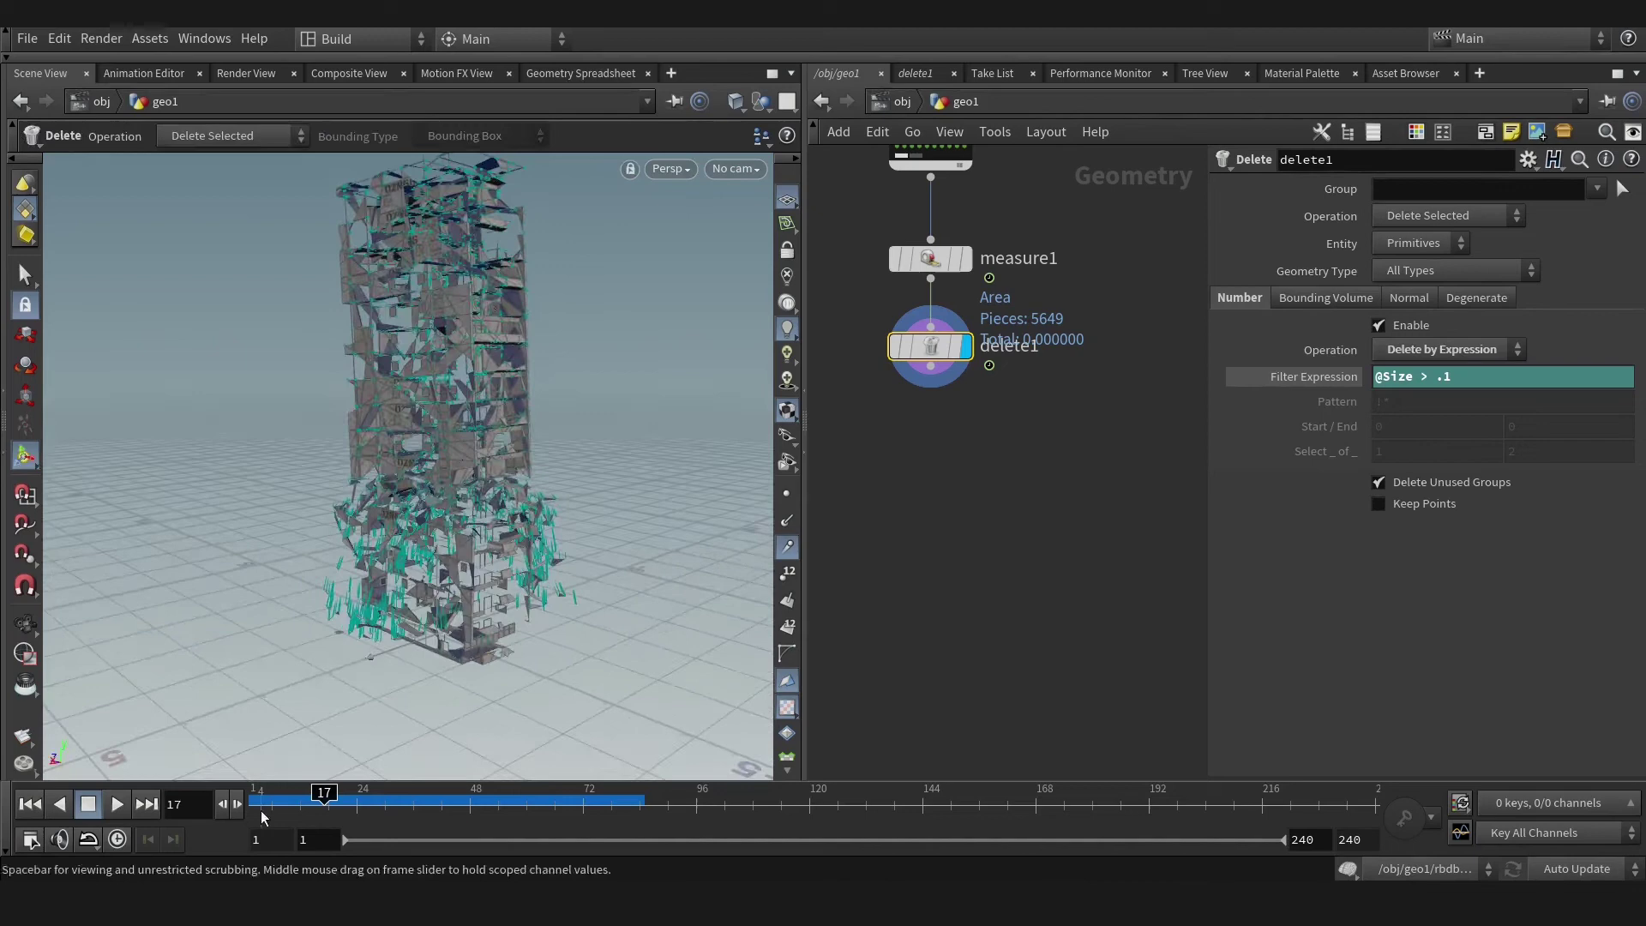
Add a Point Wrangle under delete1 with the VEX line f@len = length(@v);.
key(Tab)
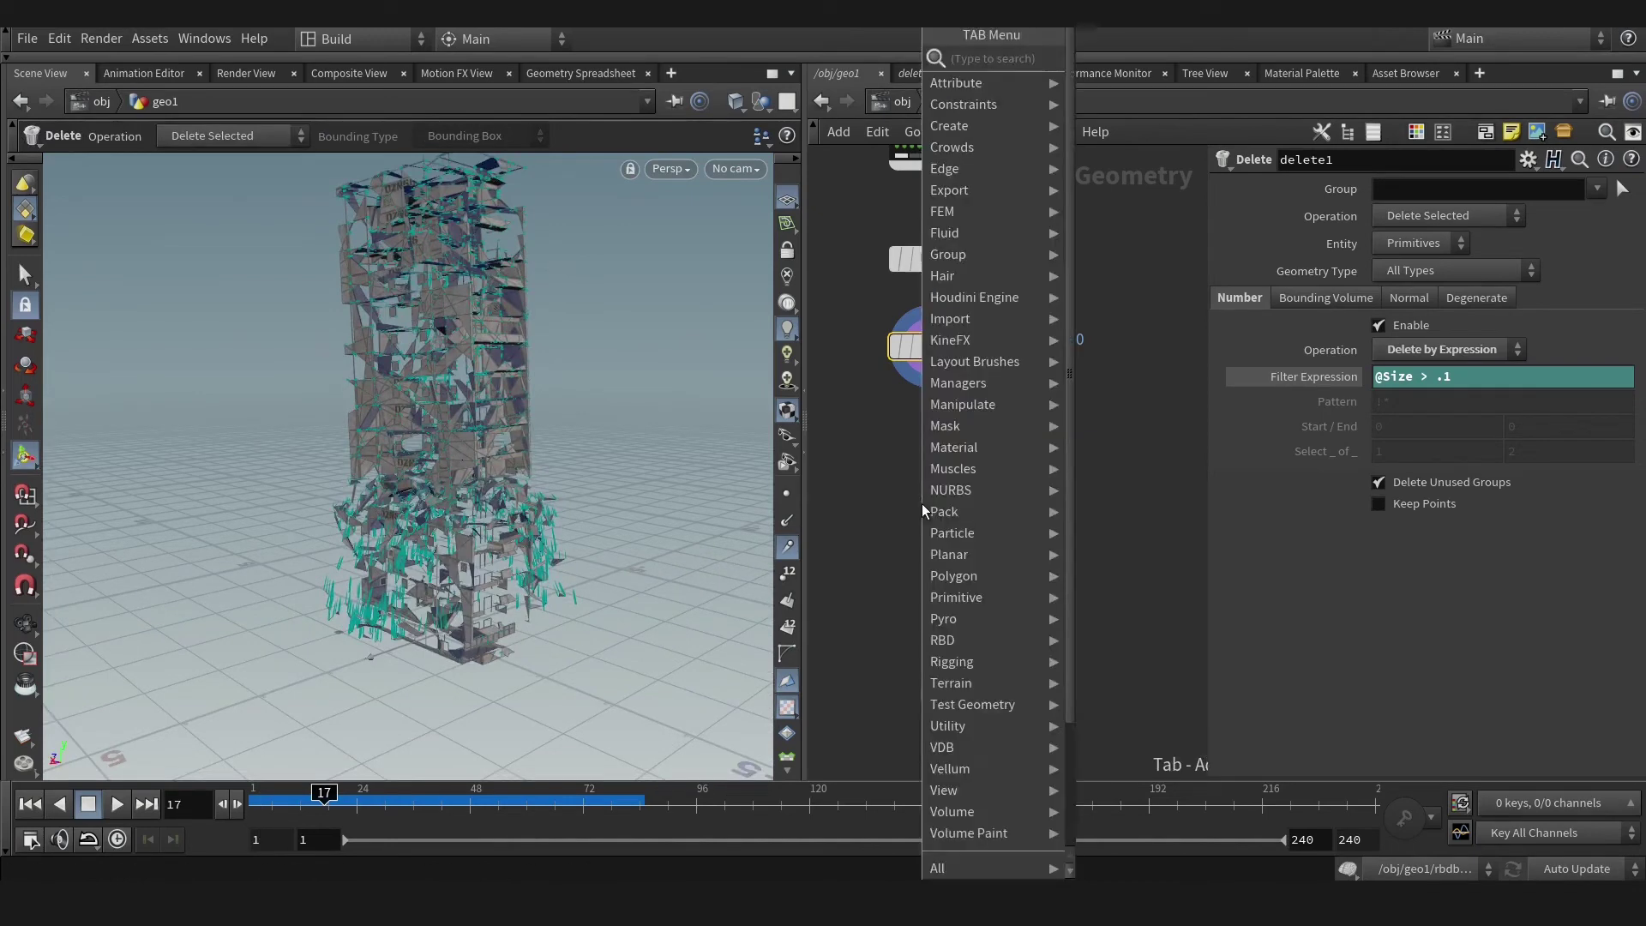
text(wrangle)
click(1149, 94)
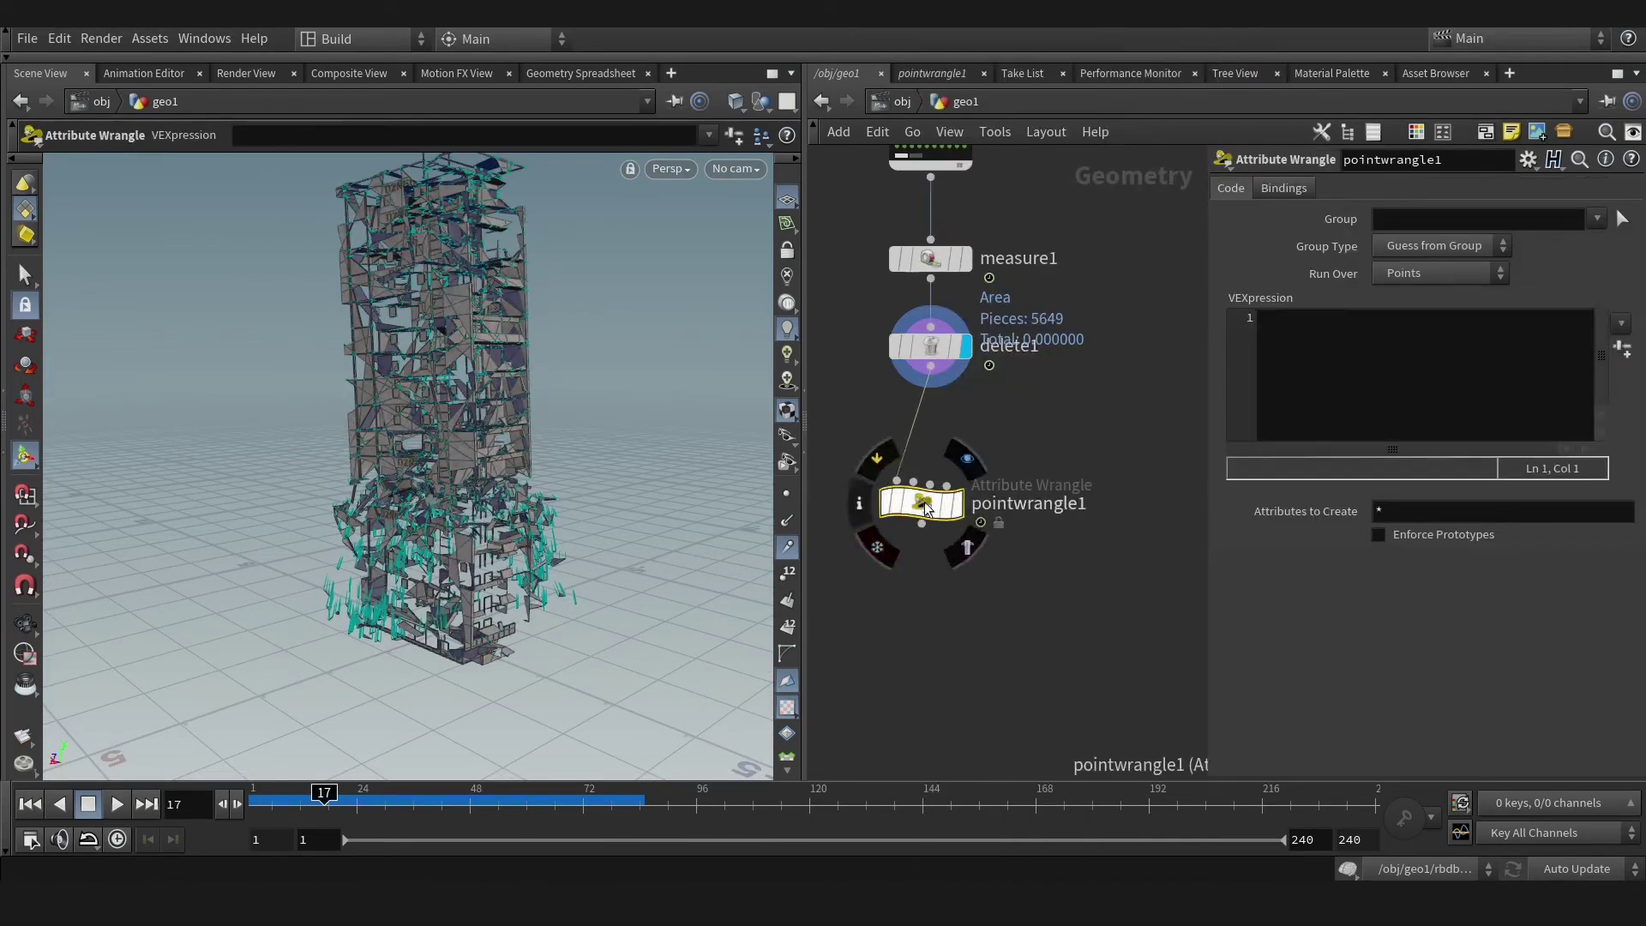
drag(922, 502, 947, 460)
click(1370, 350)
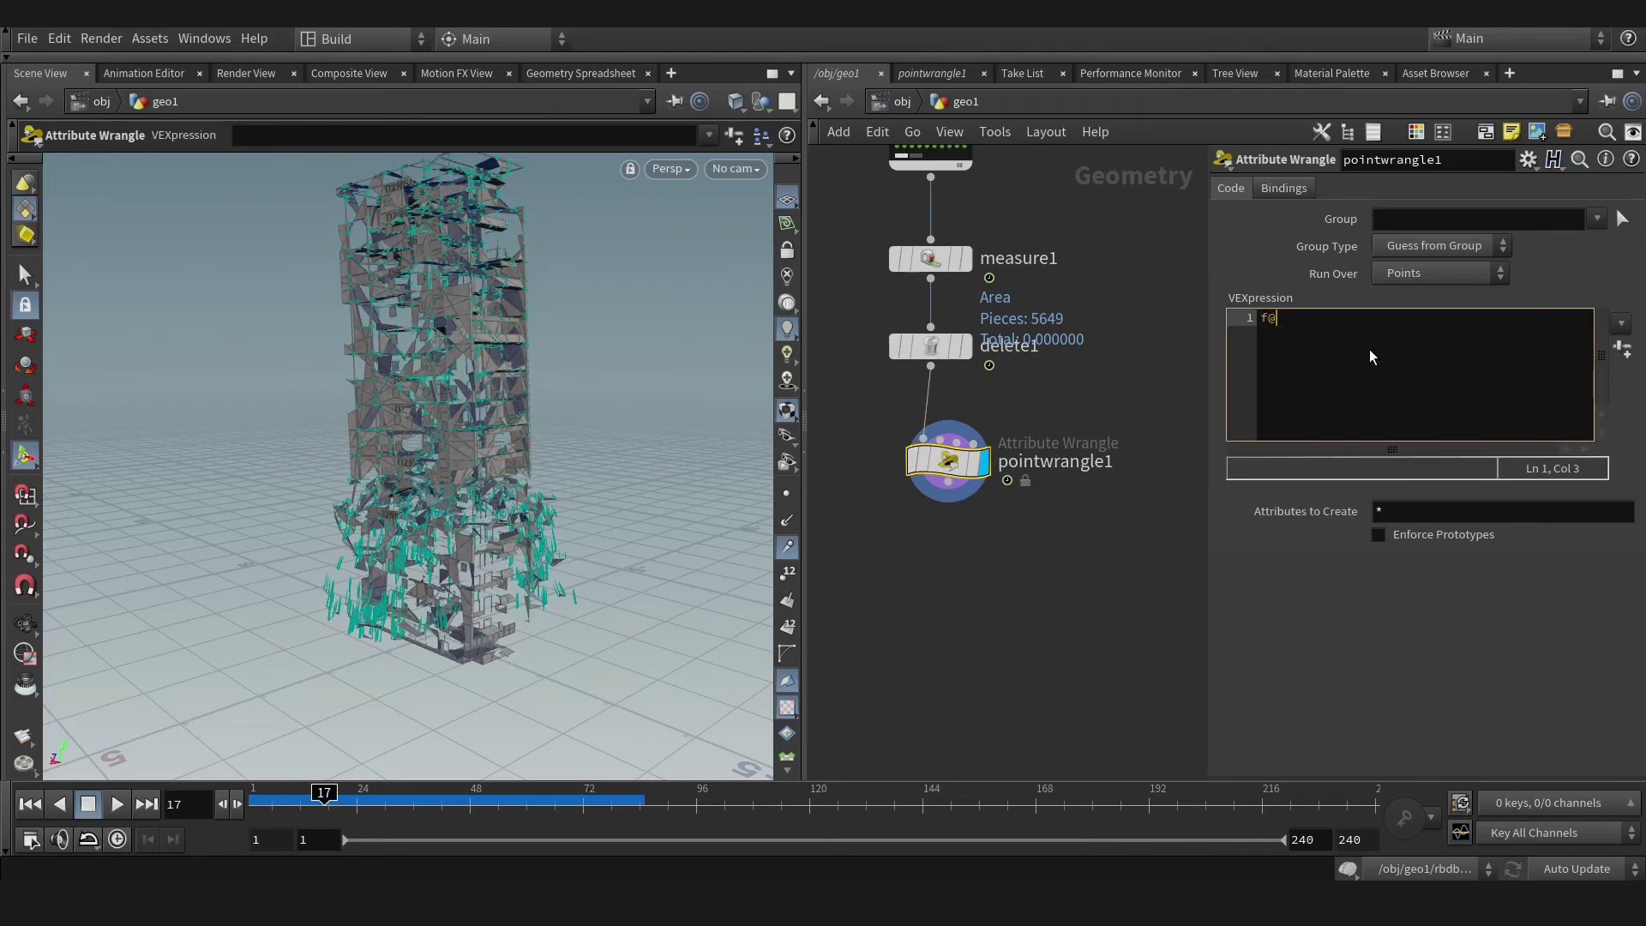
text(f@len = len)
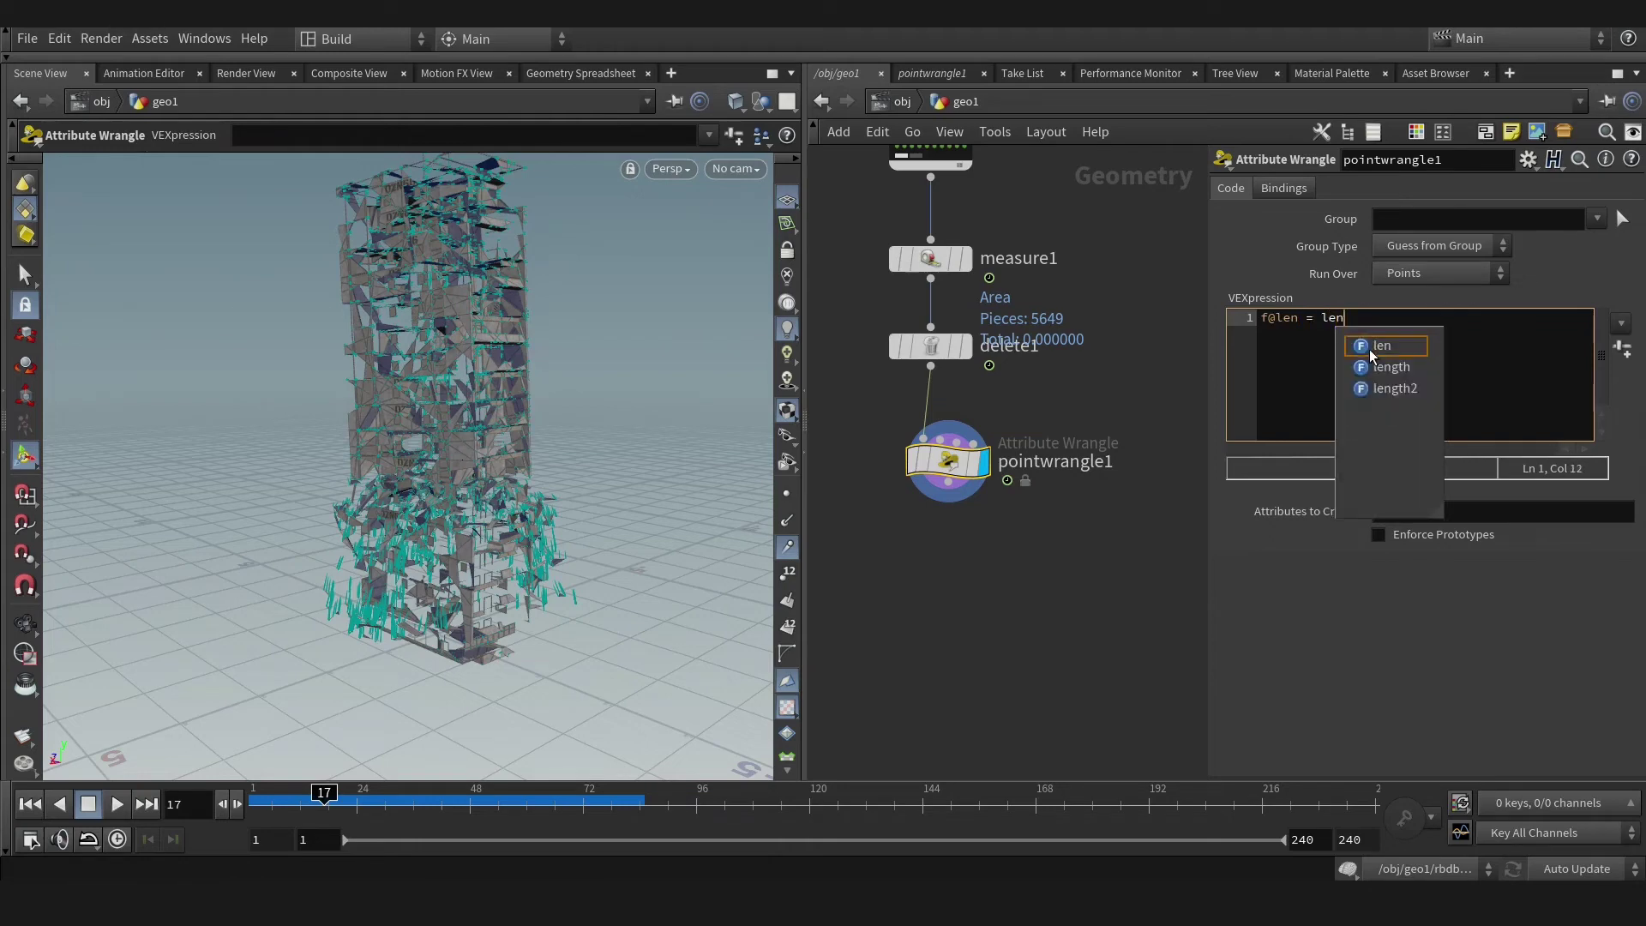
text(gth()
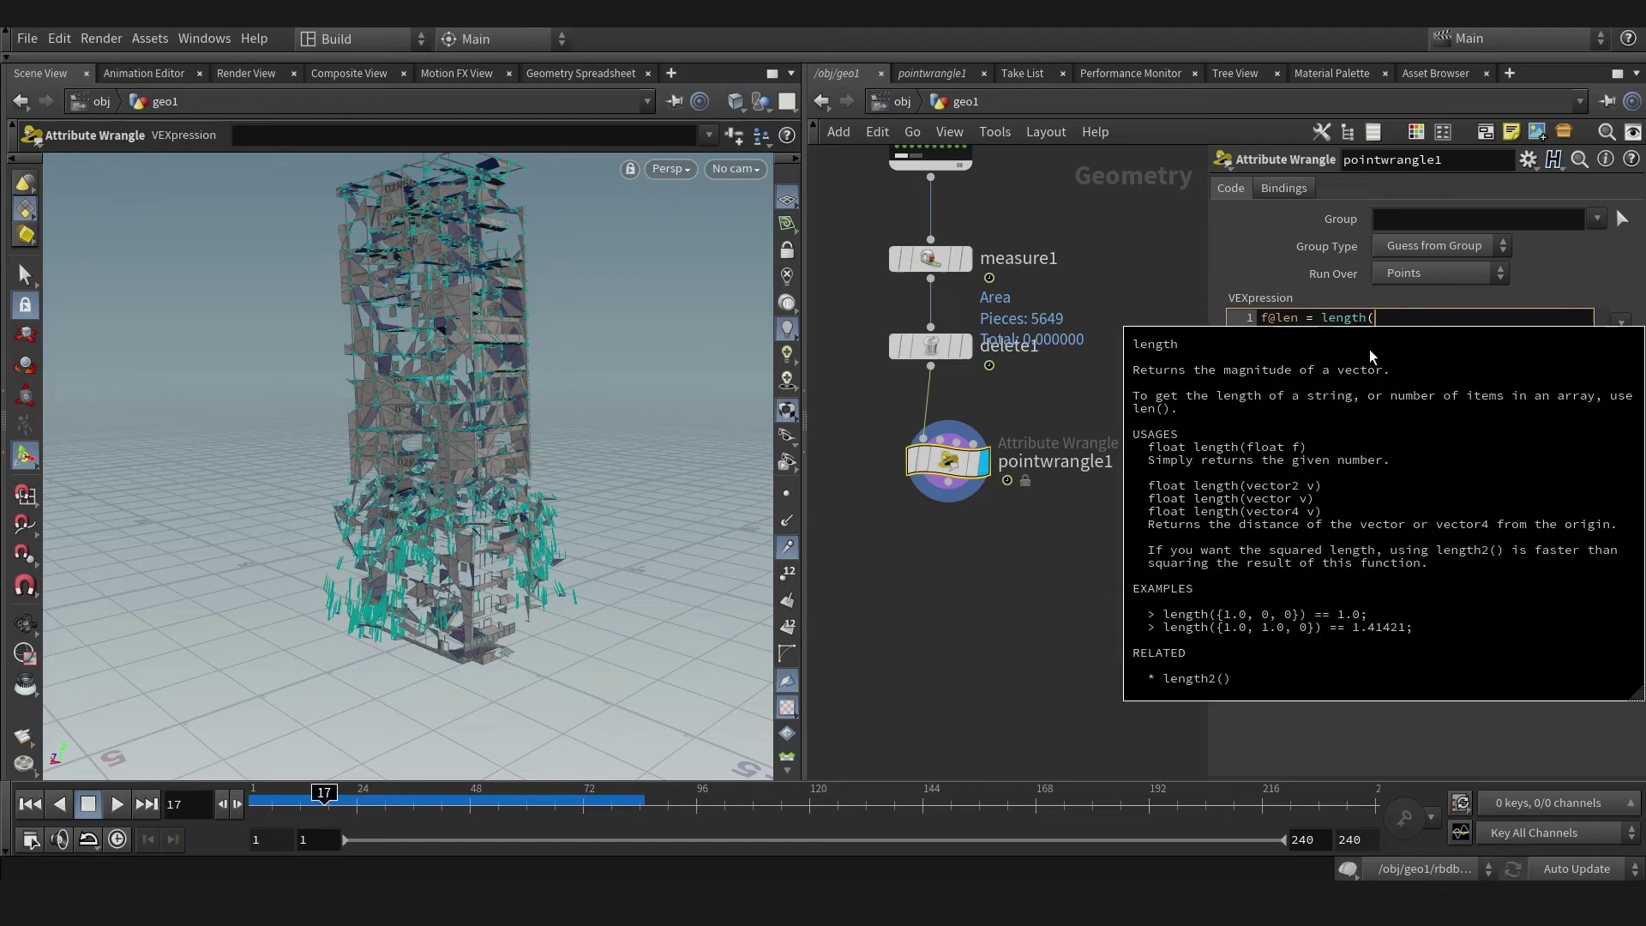
text(@v);)
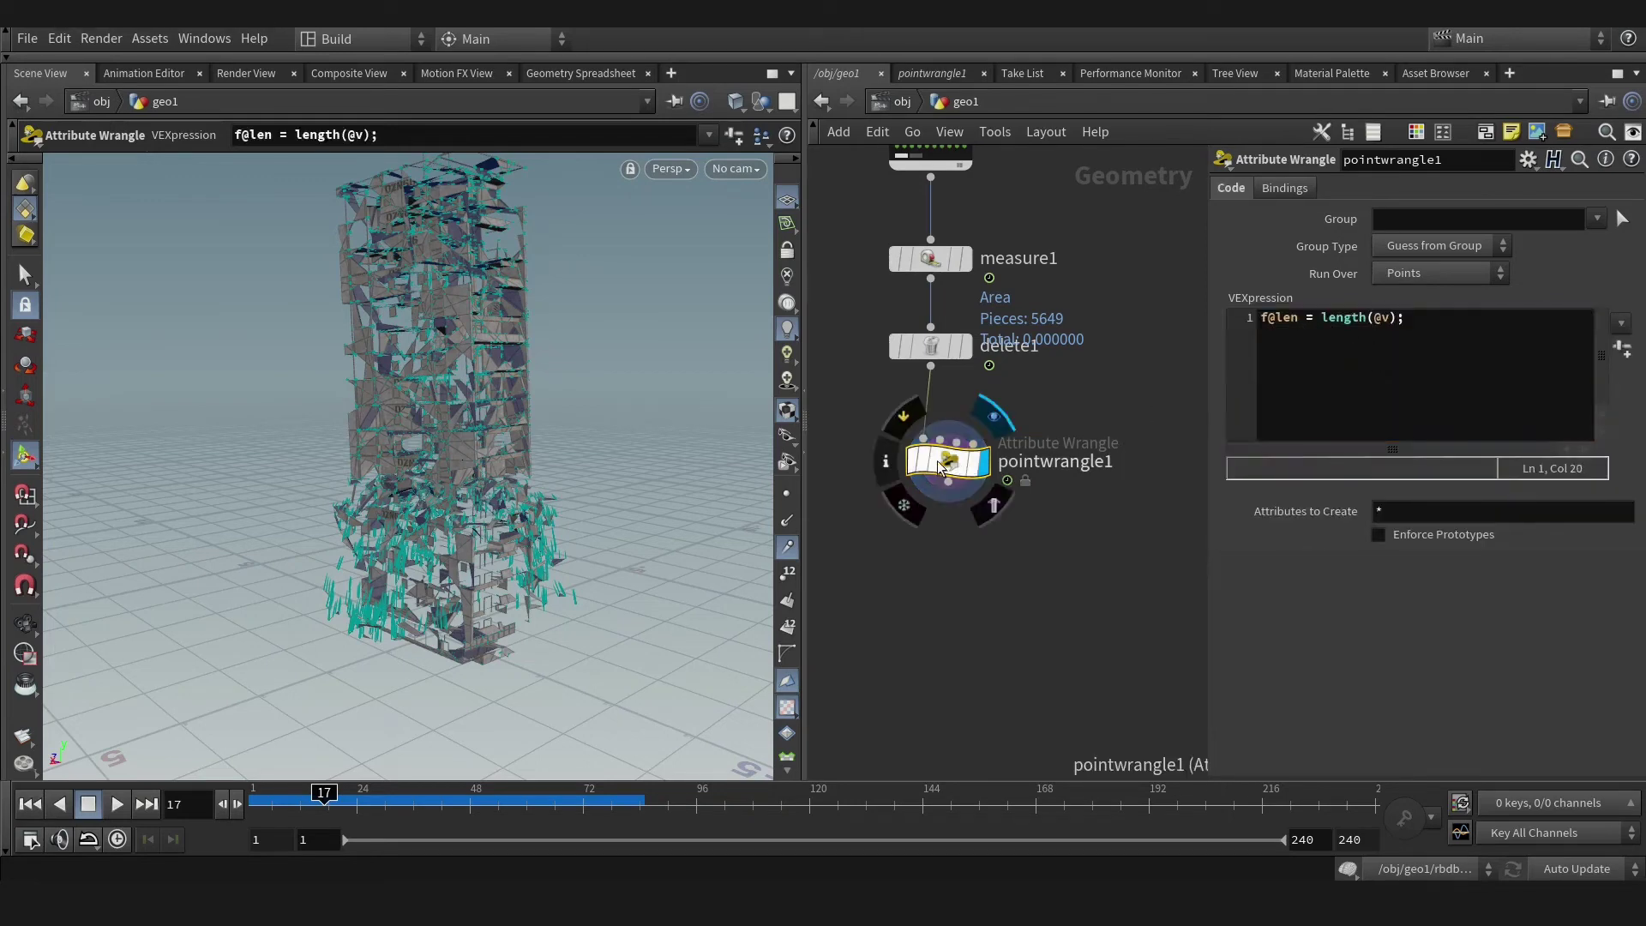
right_click(941, 466)
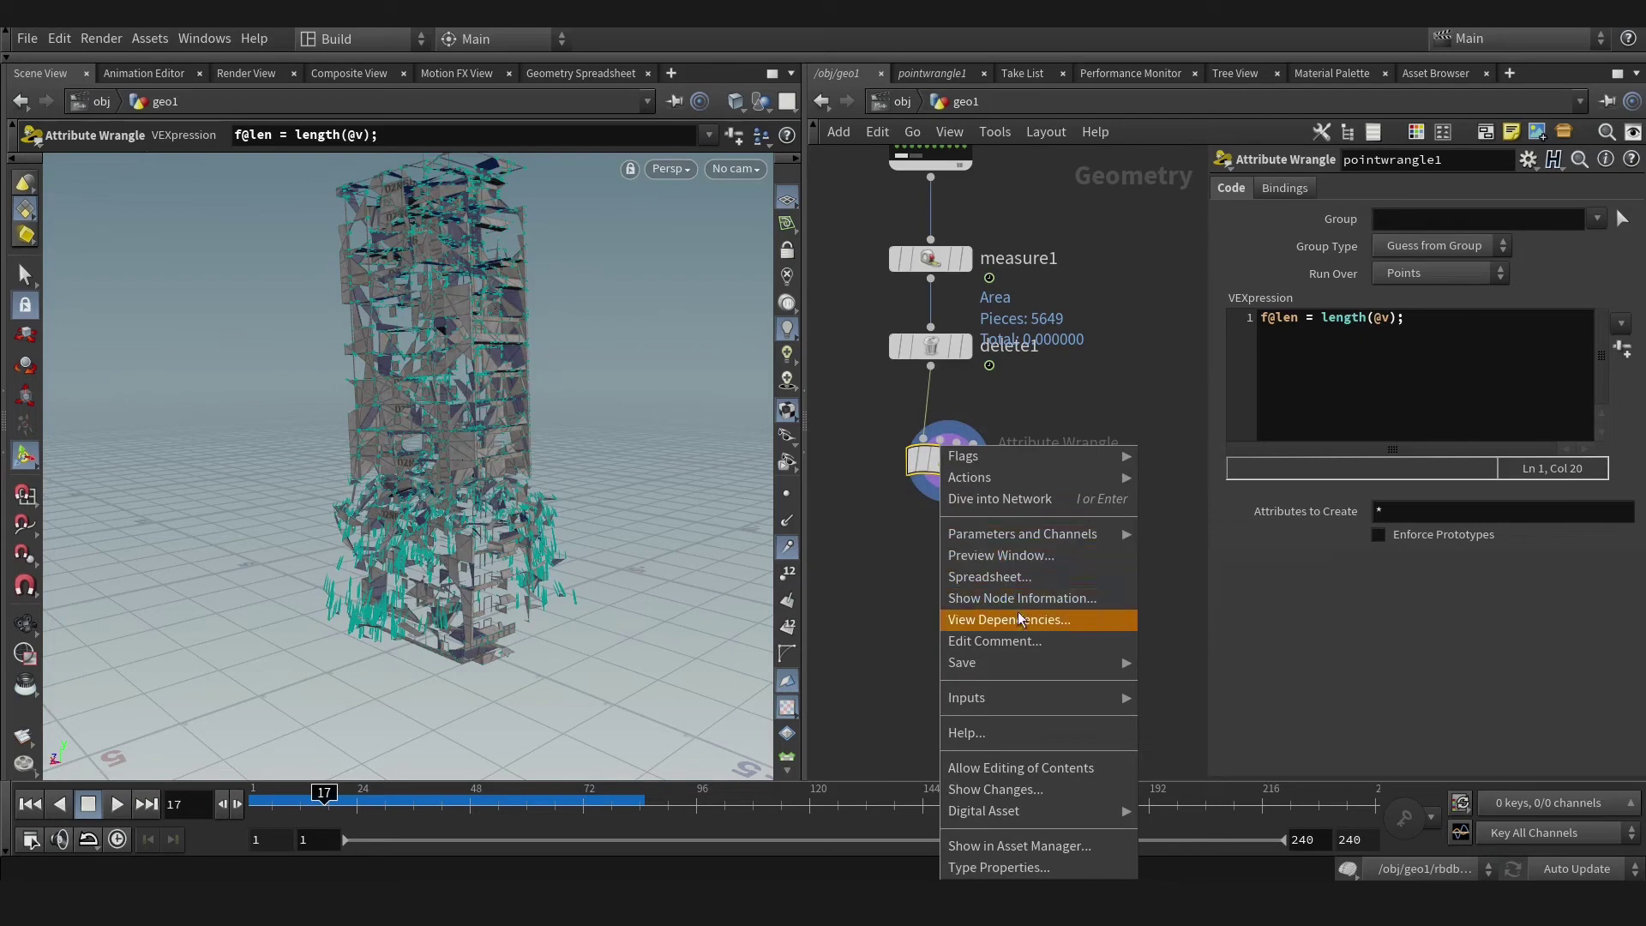
click(1007, 576)
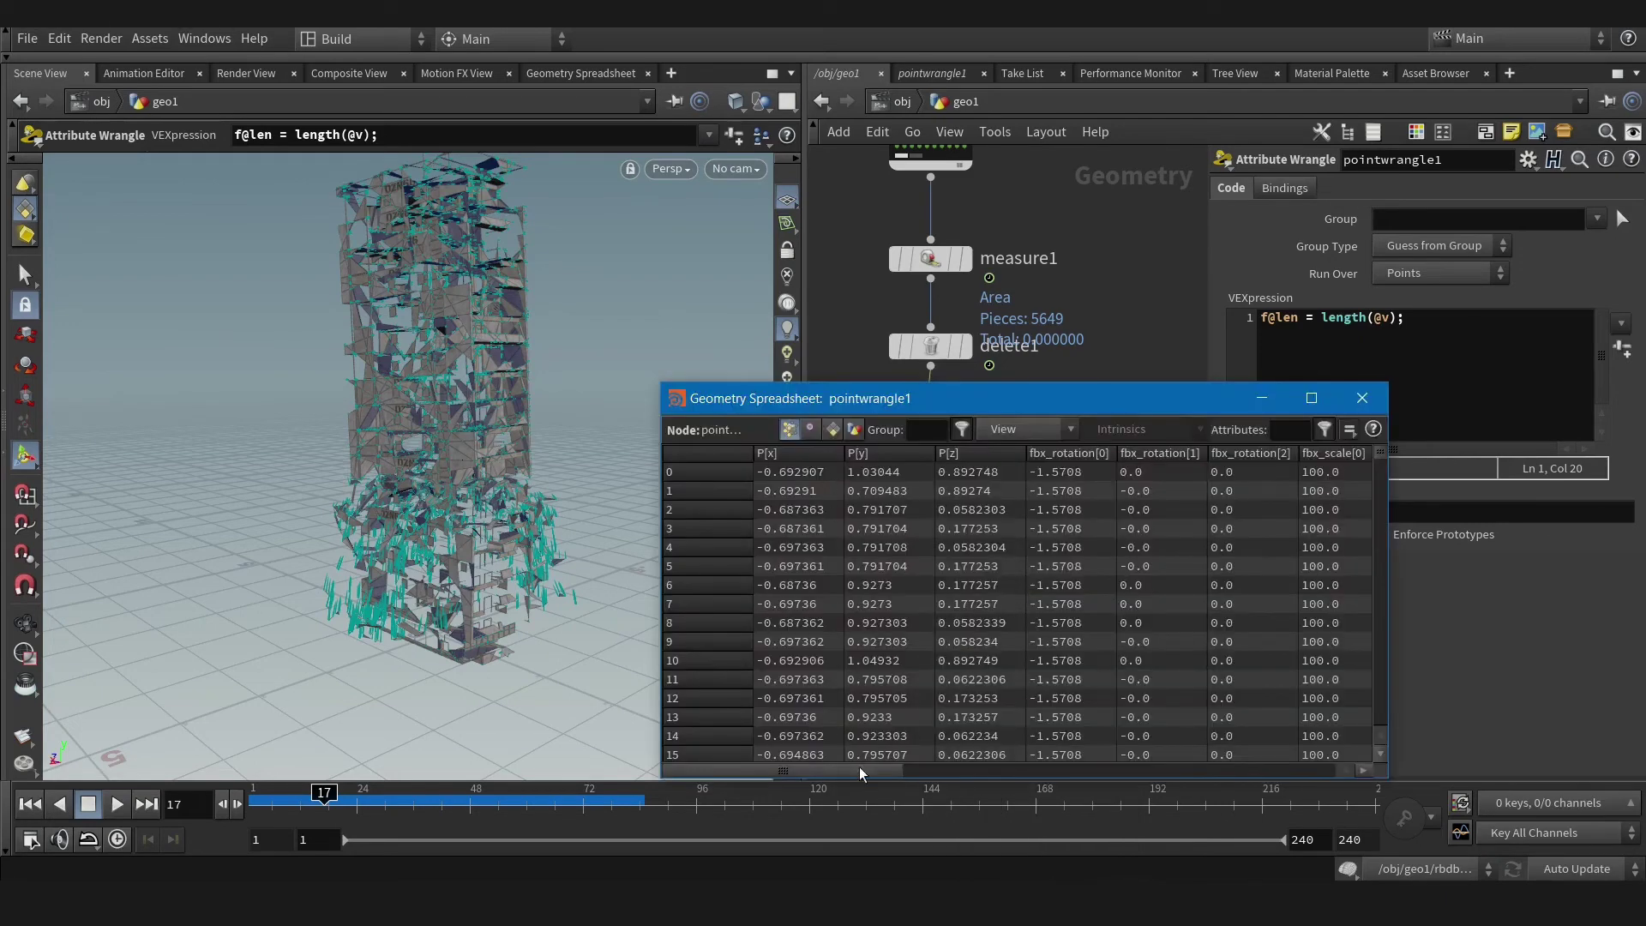
drag(861, 772, 1164, 789)
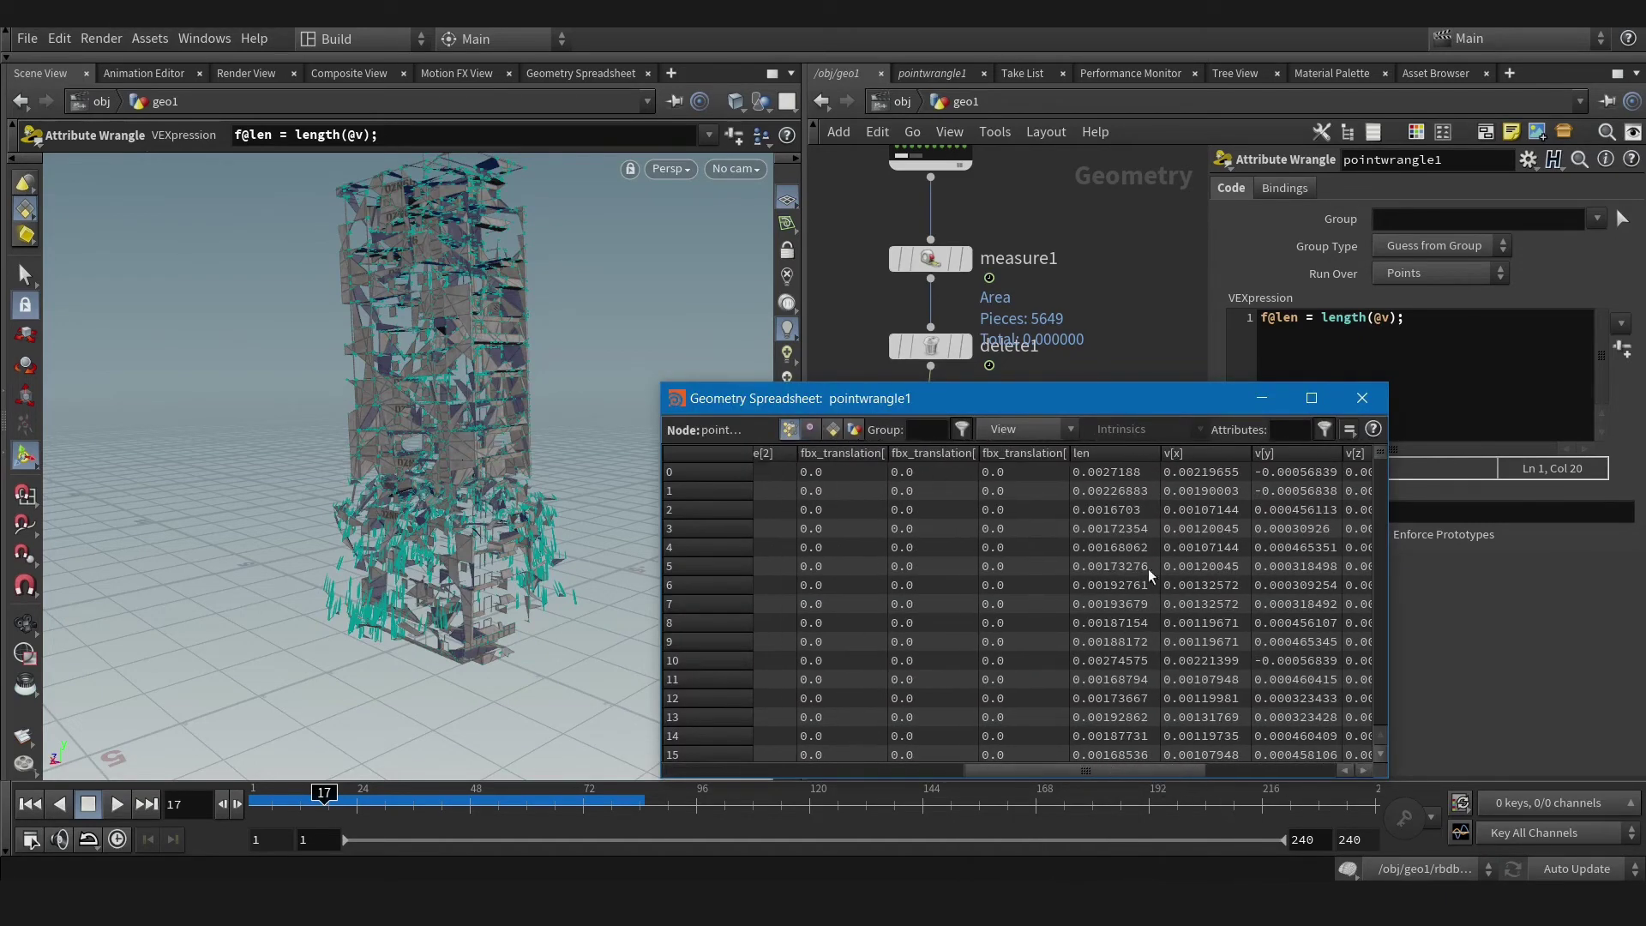
click(1118, 456)
drag(1377, 471, 1326, 445)
click(1363, 400)
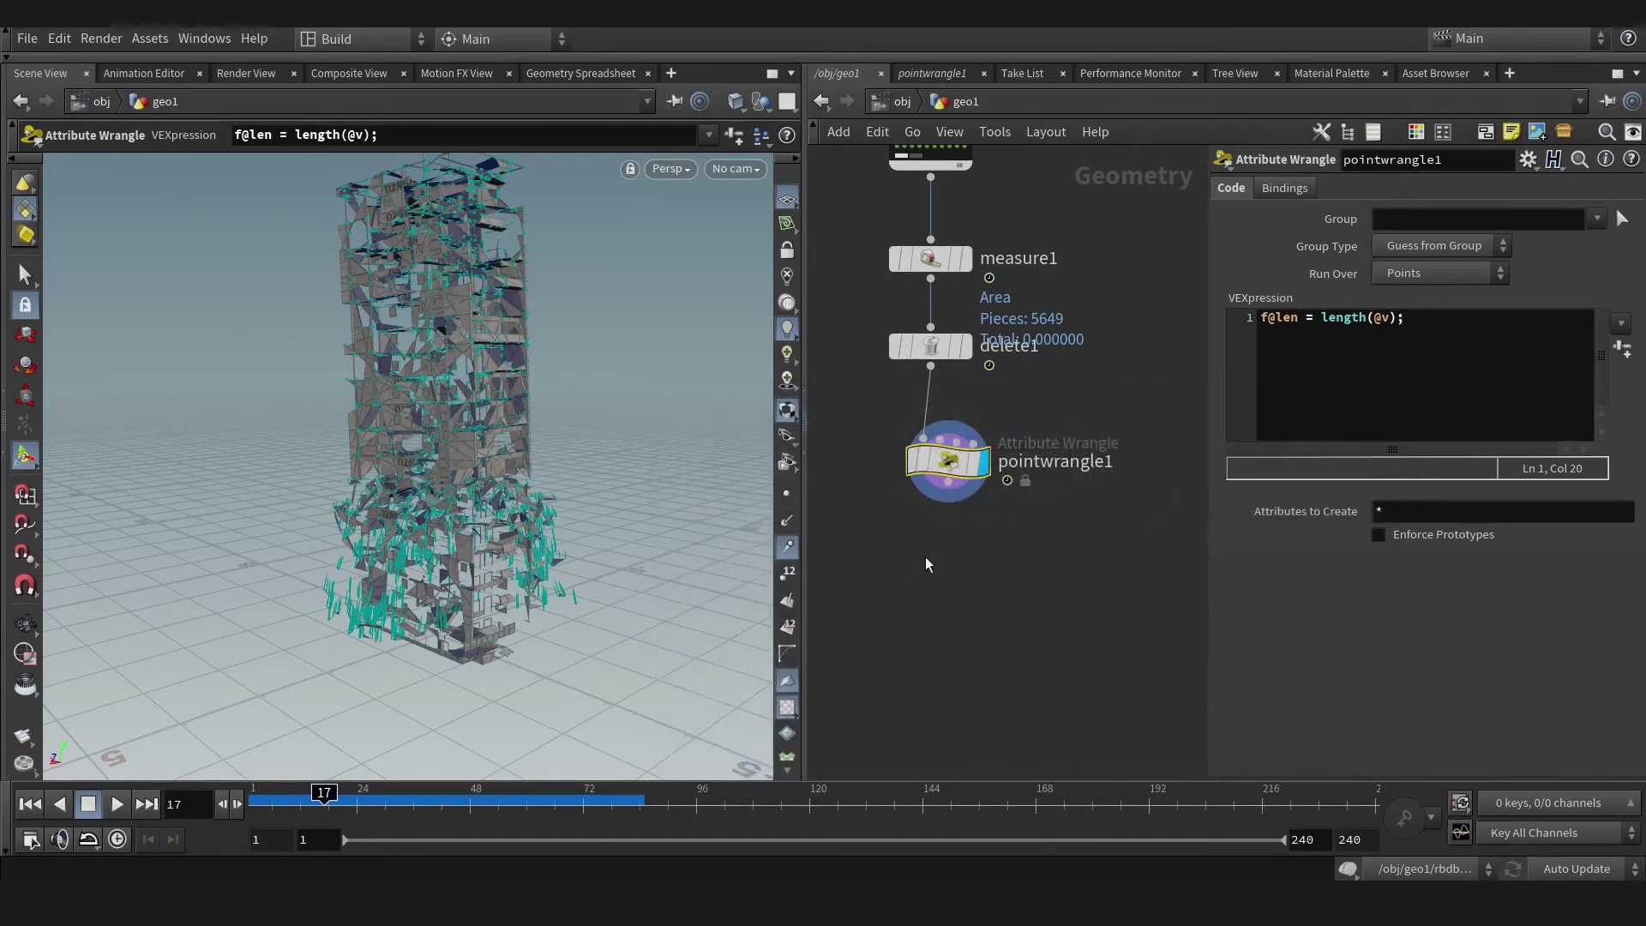
middle_drag(924, 558, 930, 467)
click(937, 408)
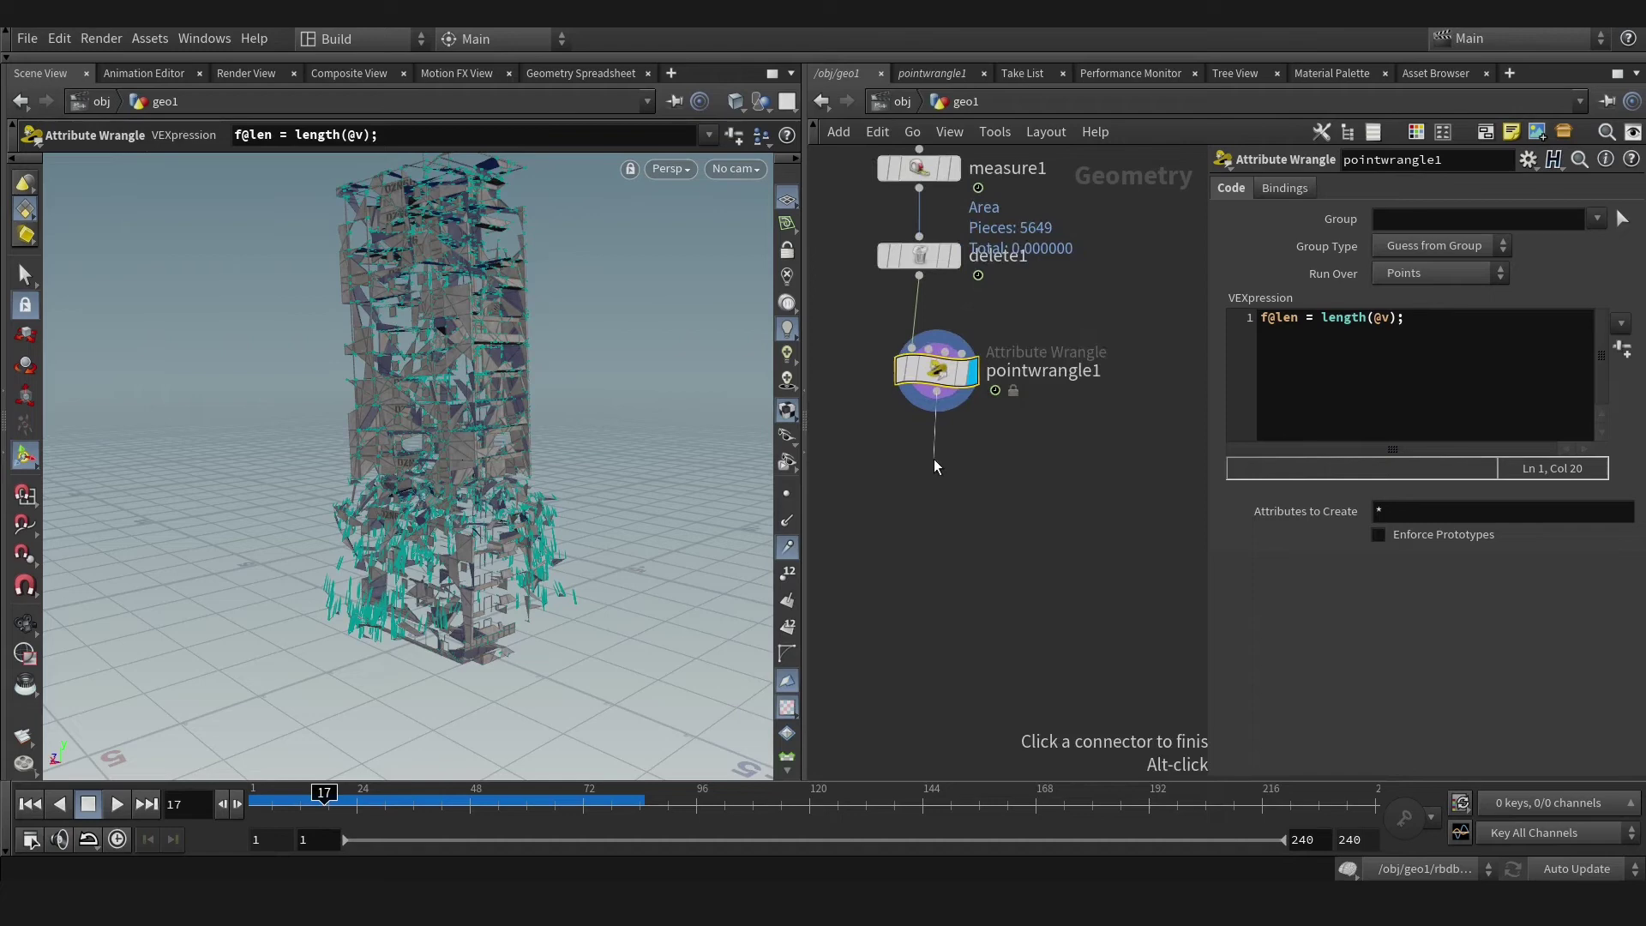
key(Tab)
text(del)
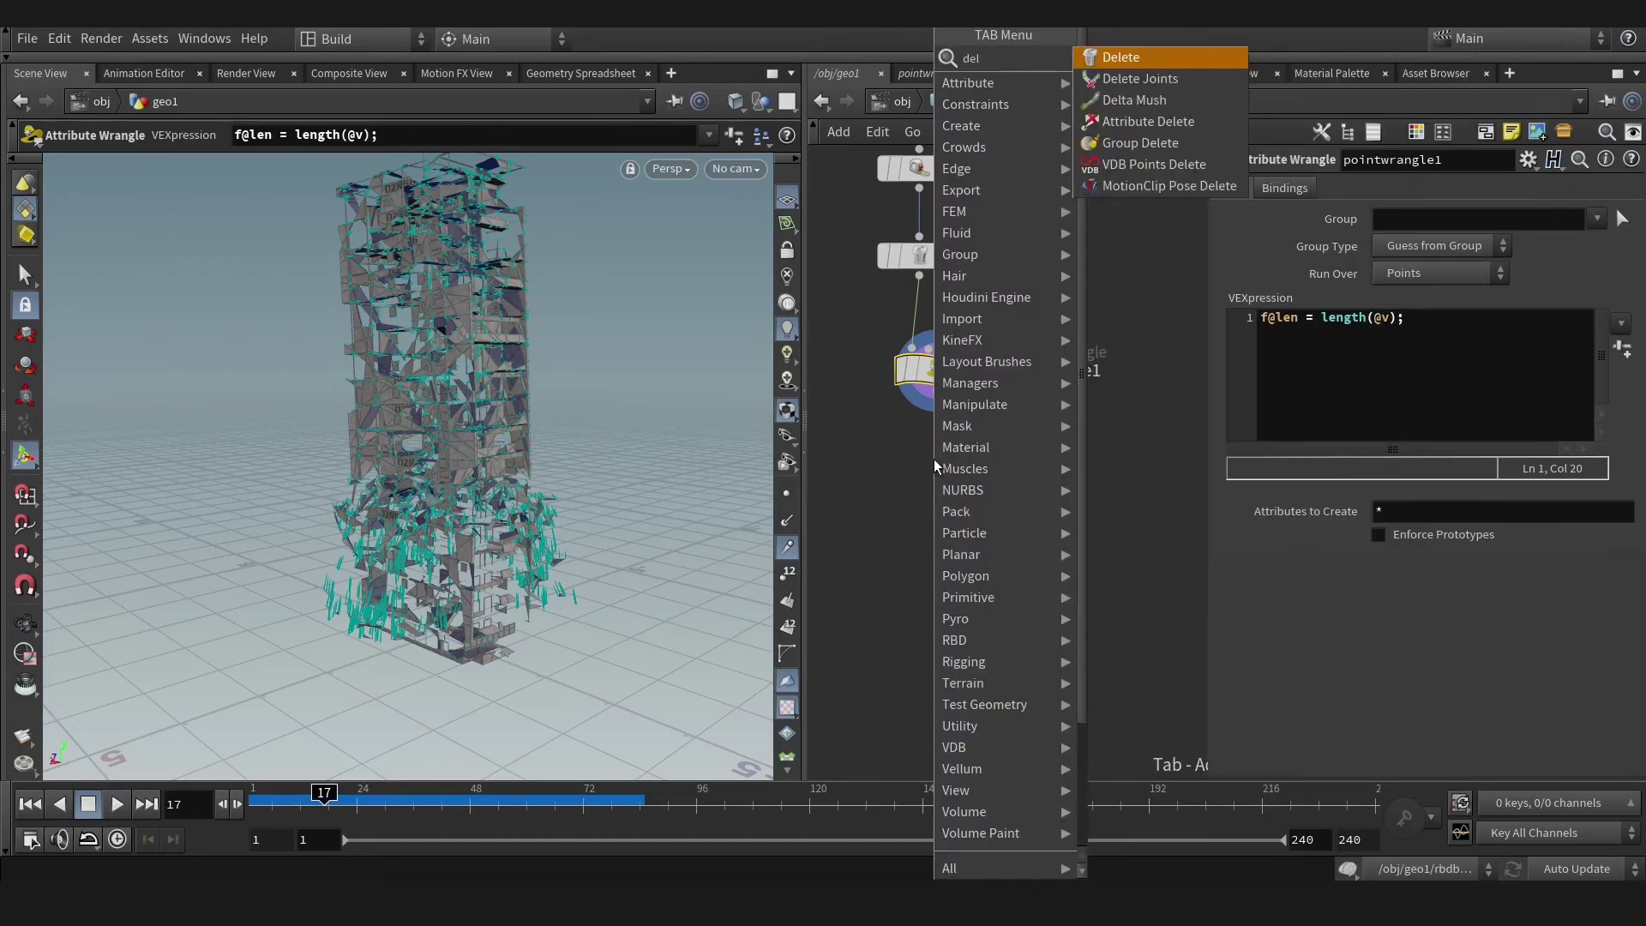
click(1124, 57)
click(935, 455)
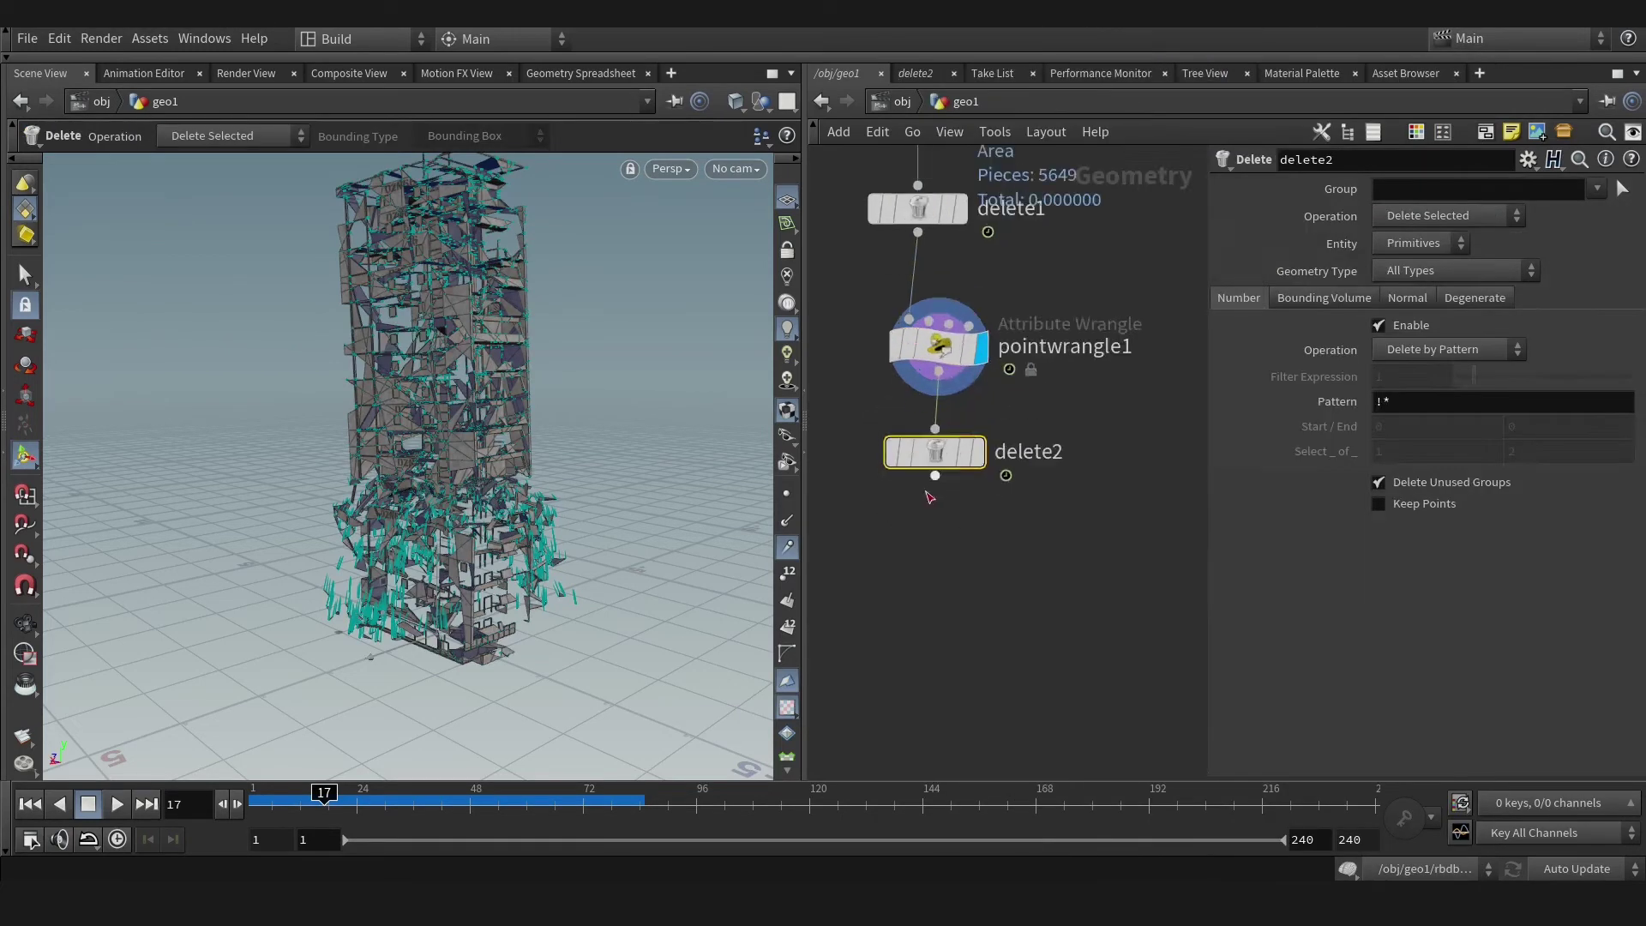
key(r)
click(1412, 350)
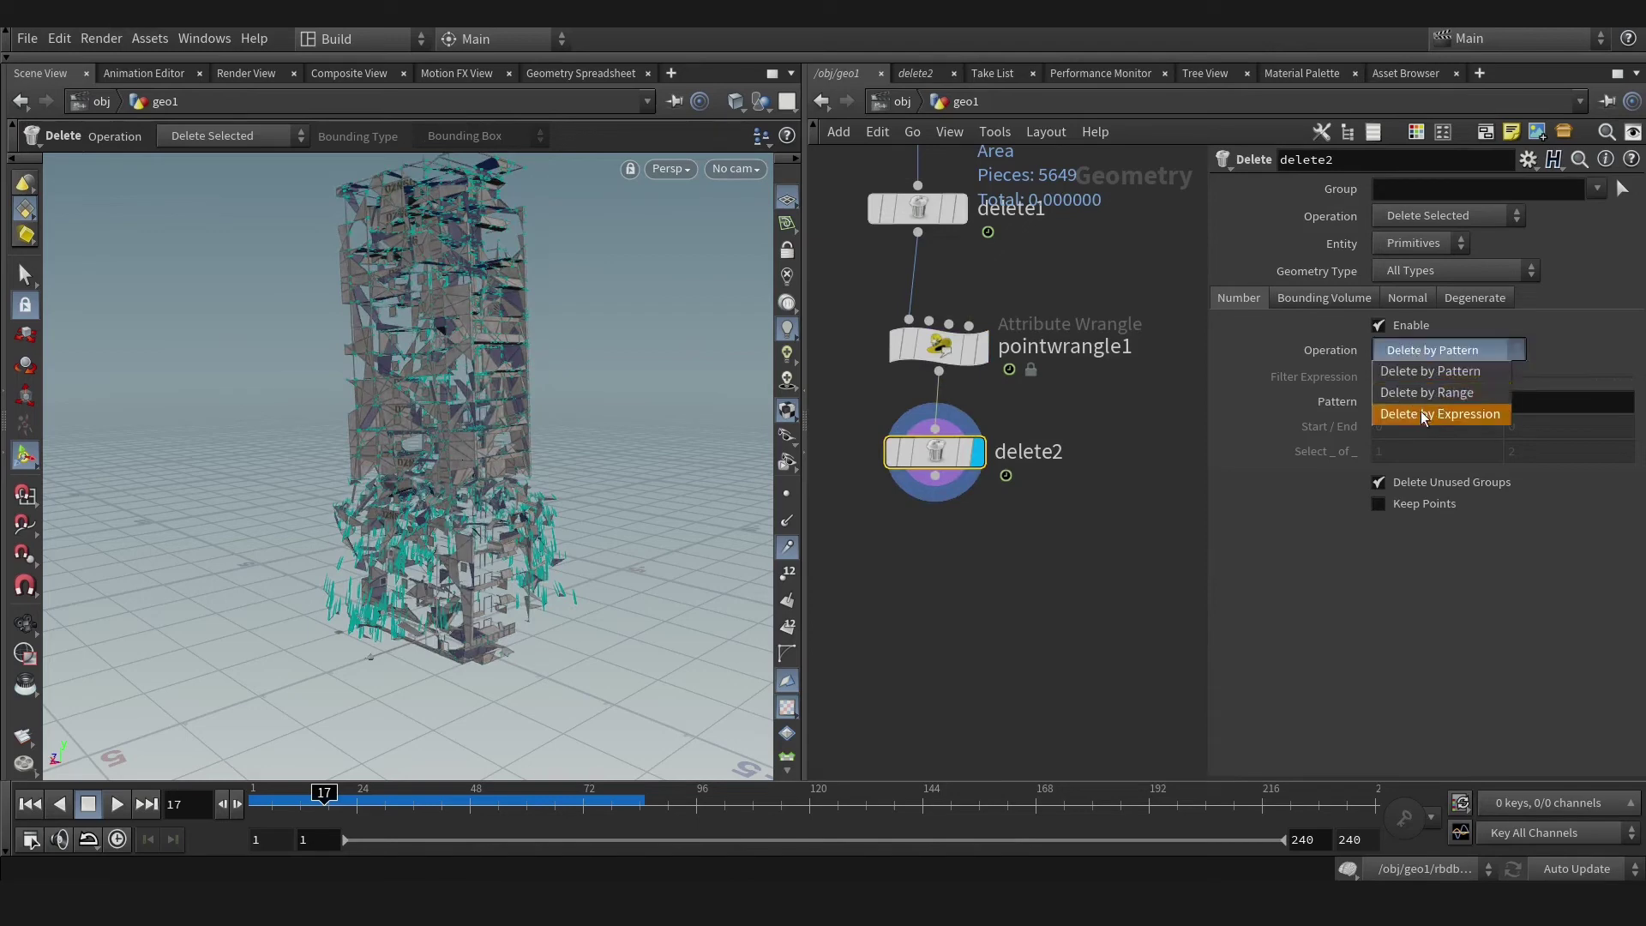
click(1421, 410)
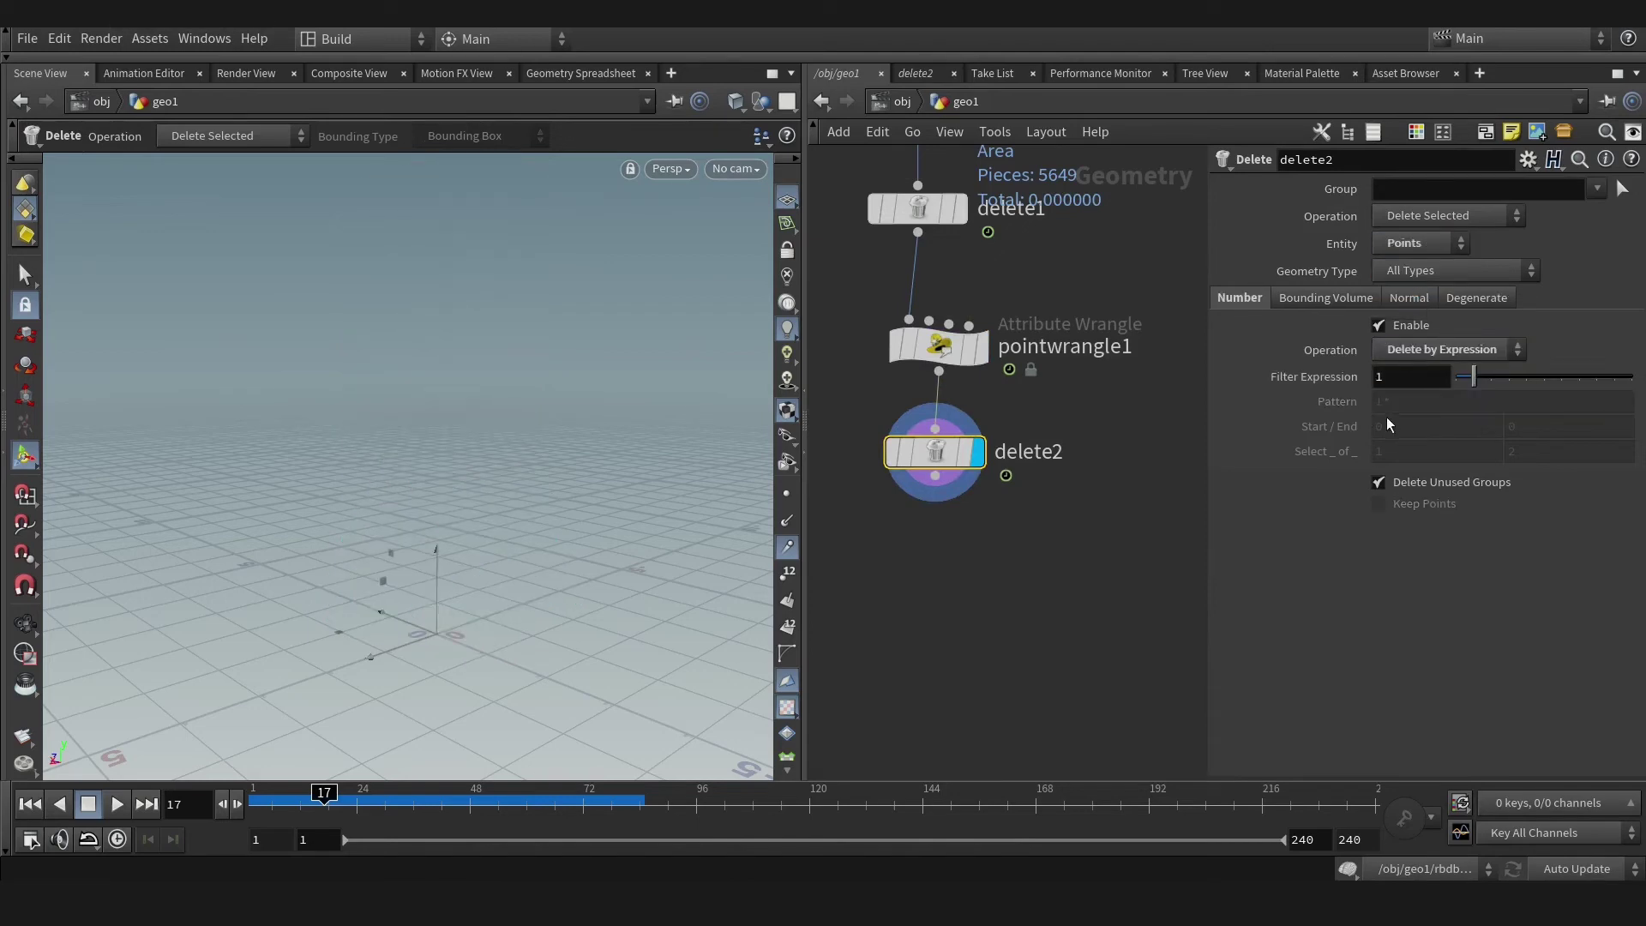
text(@len)
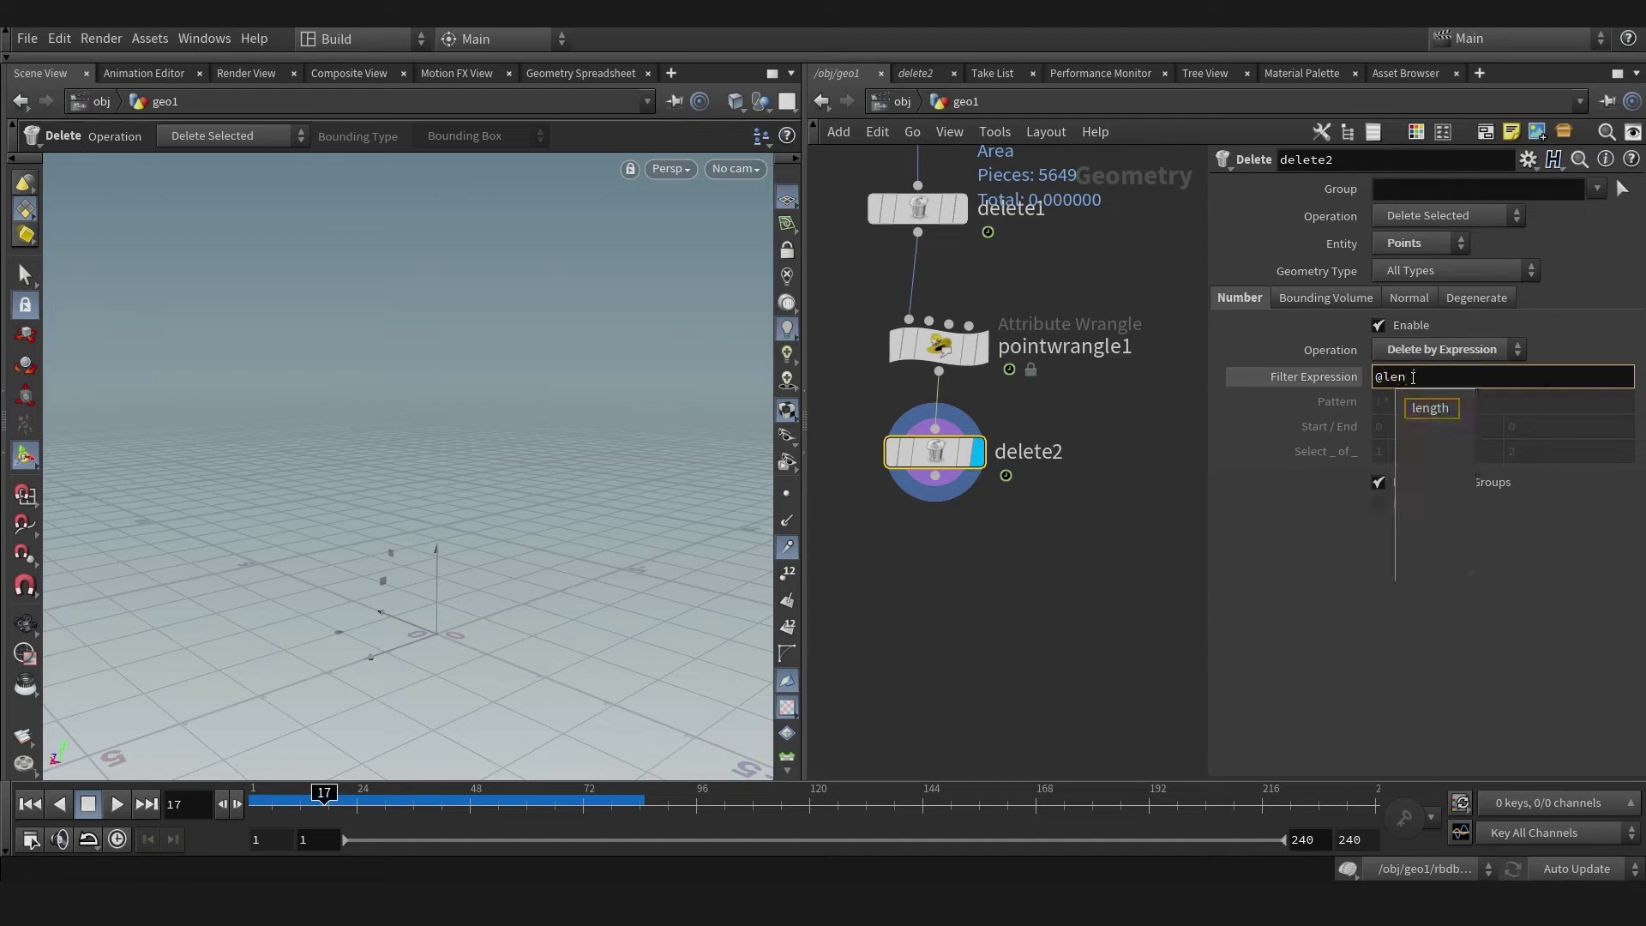
text( > 1)
key(Return)
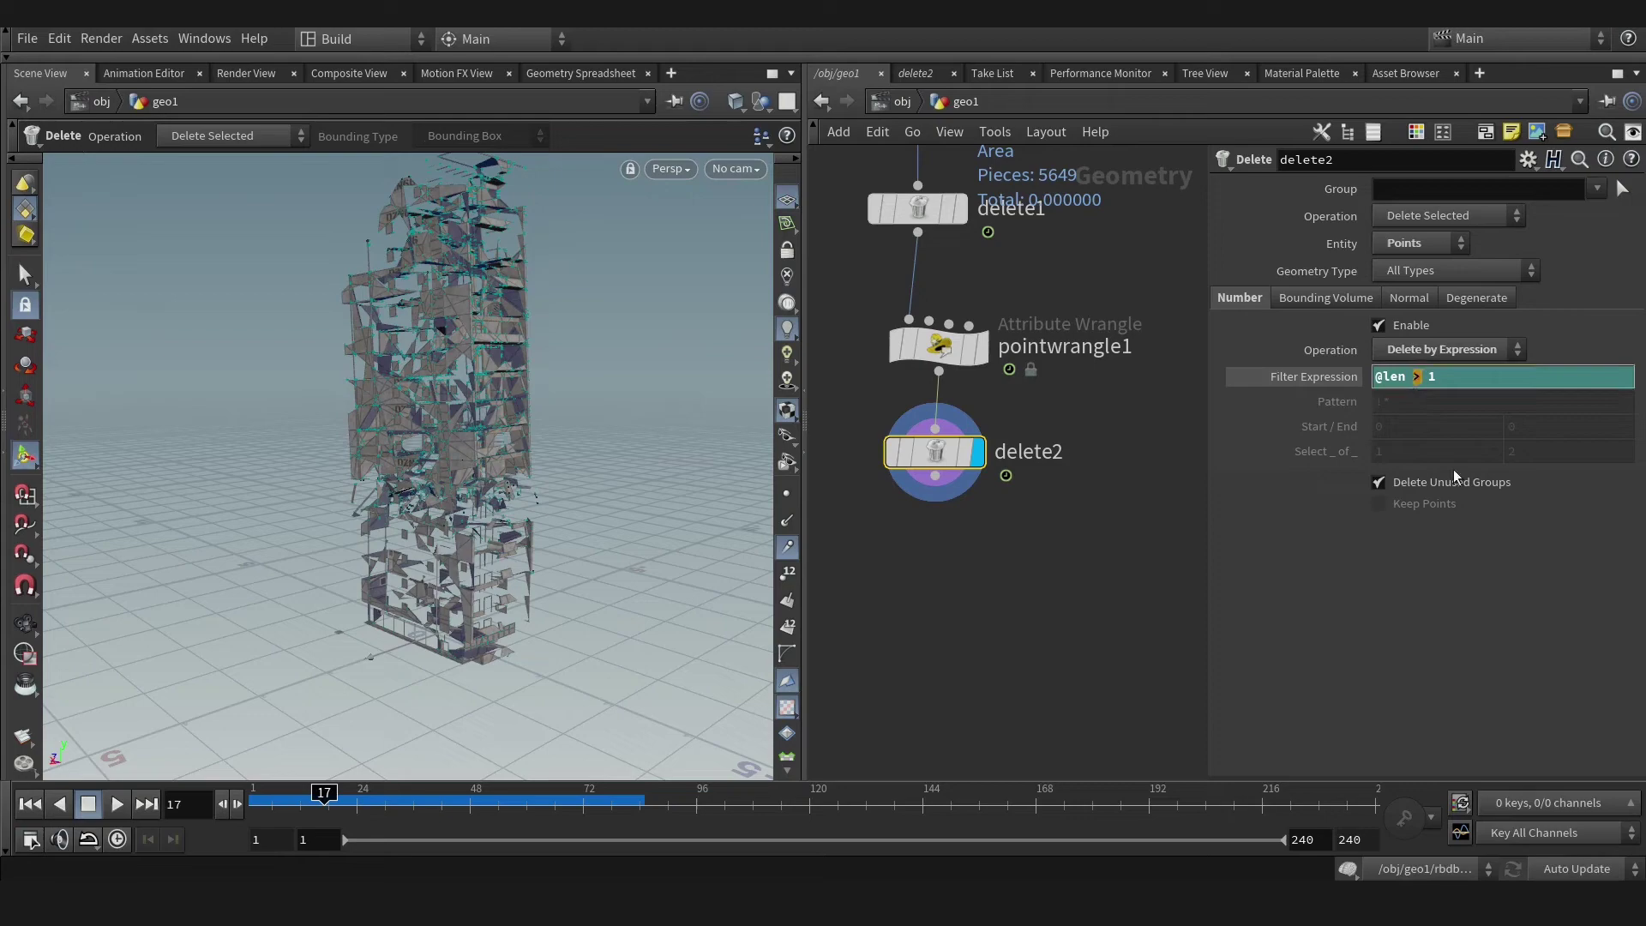
text(<)
key(Return)
Orbit closer and scrub frames to review the remaining fast-moving debris.
alt+drag(755, 443, 531, 583)
mouse_move(334, 805)
mouse_down()
mouse_move(275, 804)
mouse_move(347, 804)
mouse_up()
alt+drag(308, 480, 485, 510)
key(Return)
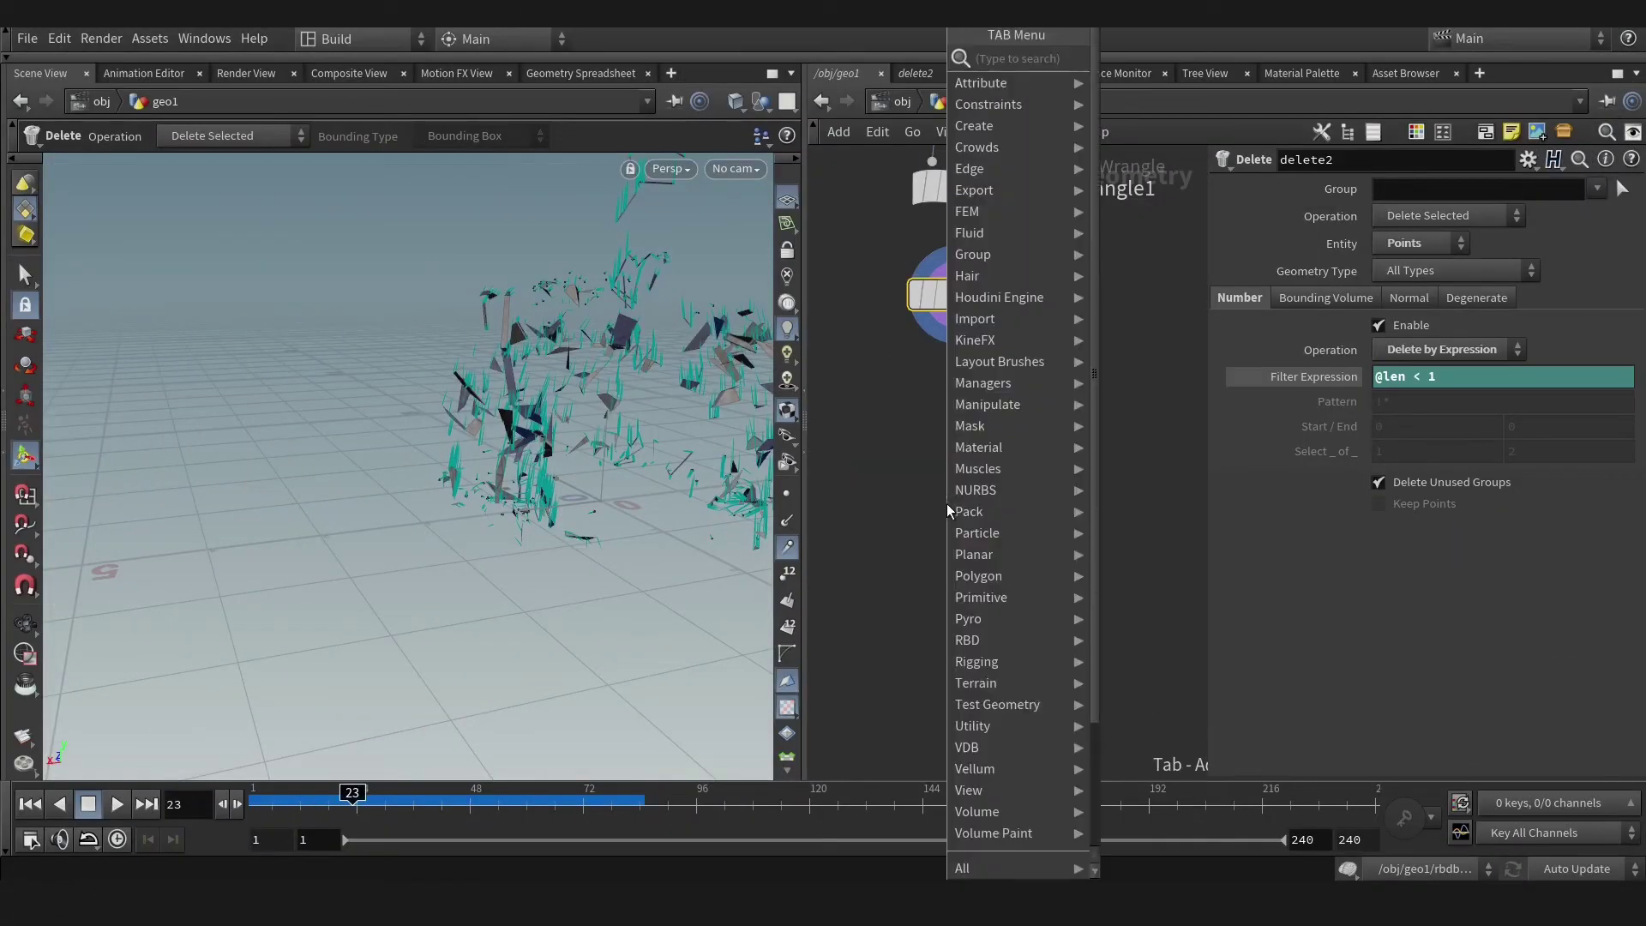
Add a Pyro Source below delete2 initialized as Source Burn.
text(py)
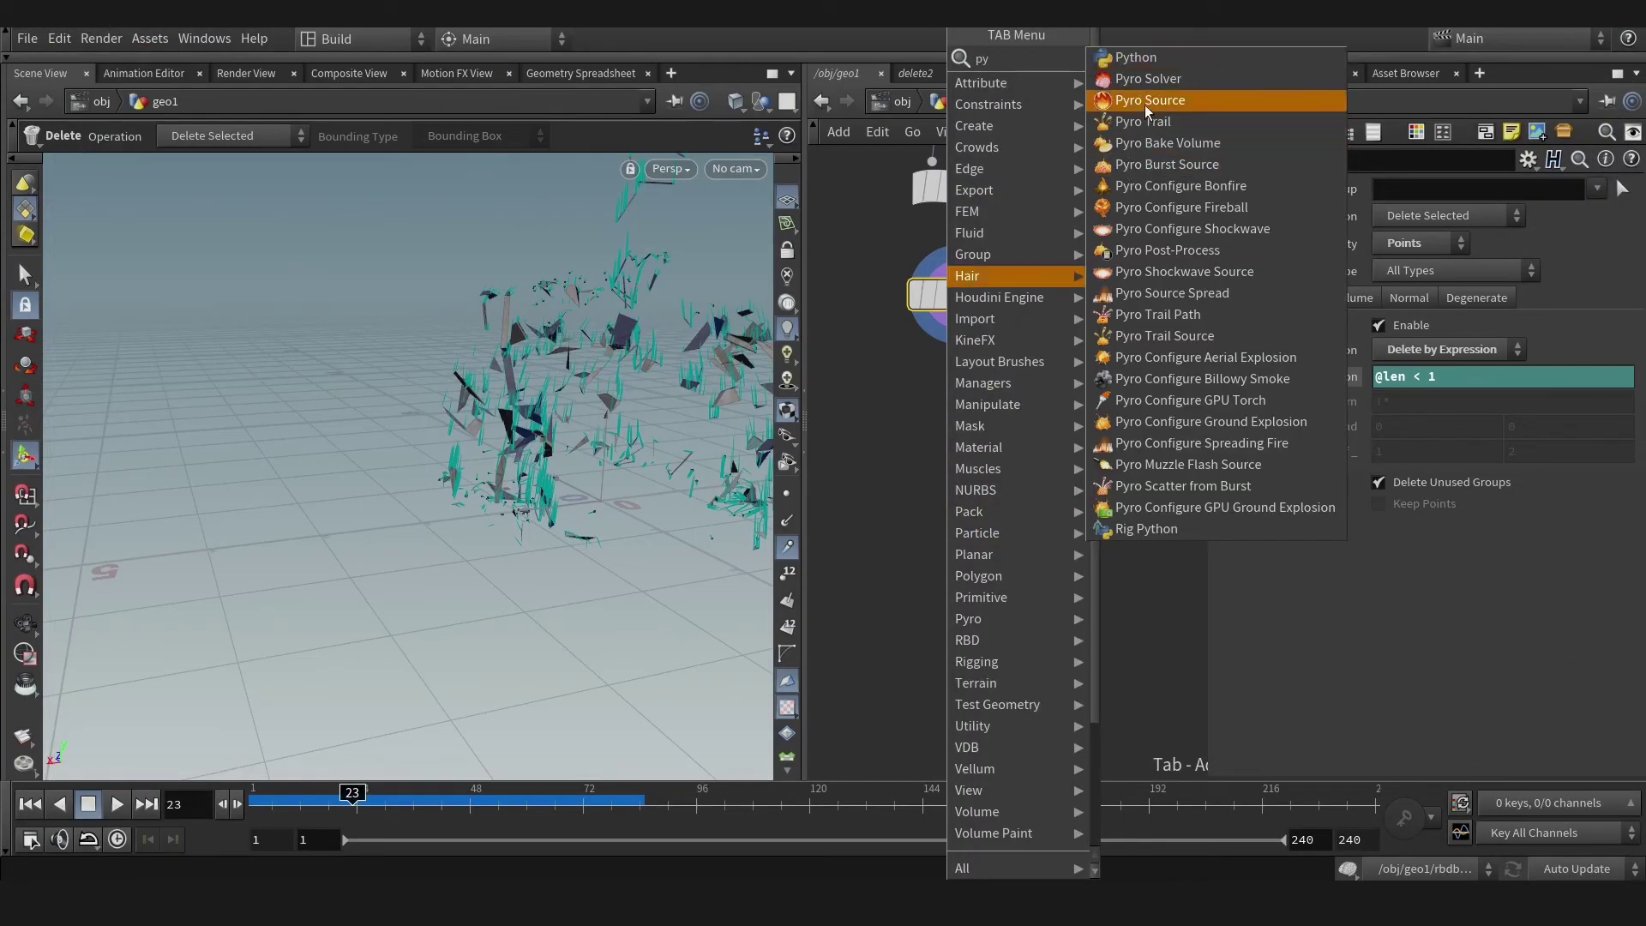
click(1146, 101)
click(950, 473)
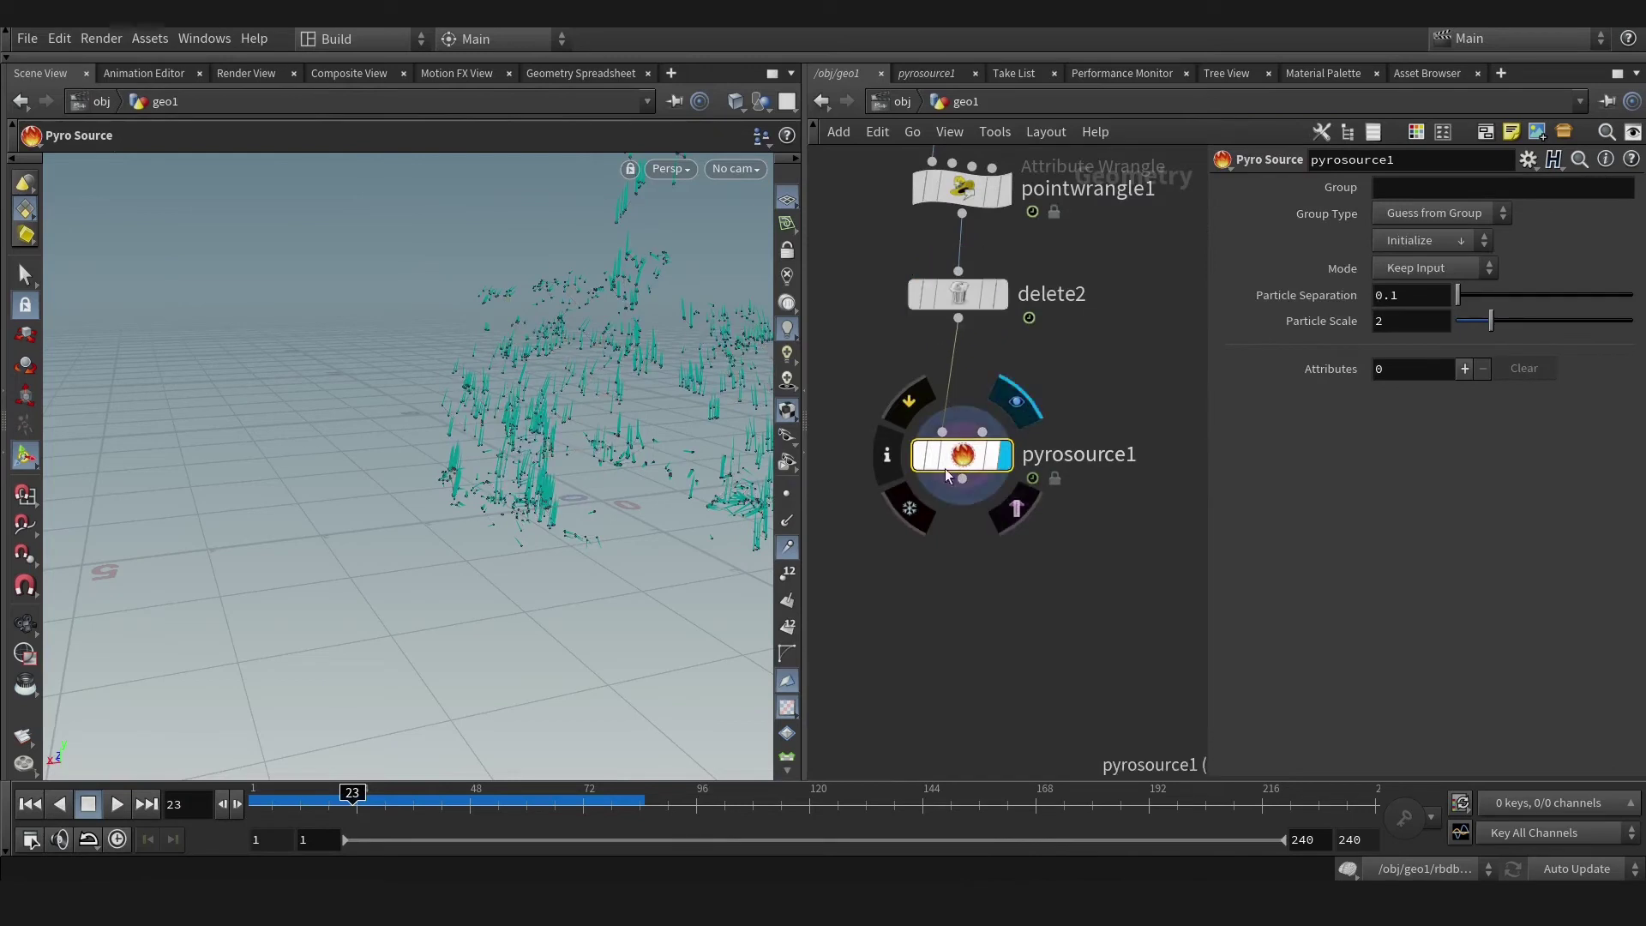
click(1425, 240)
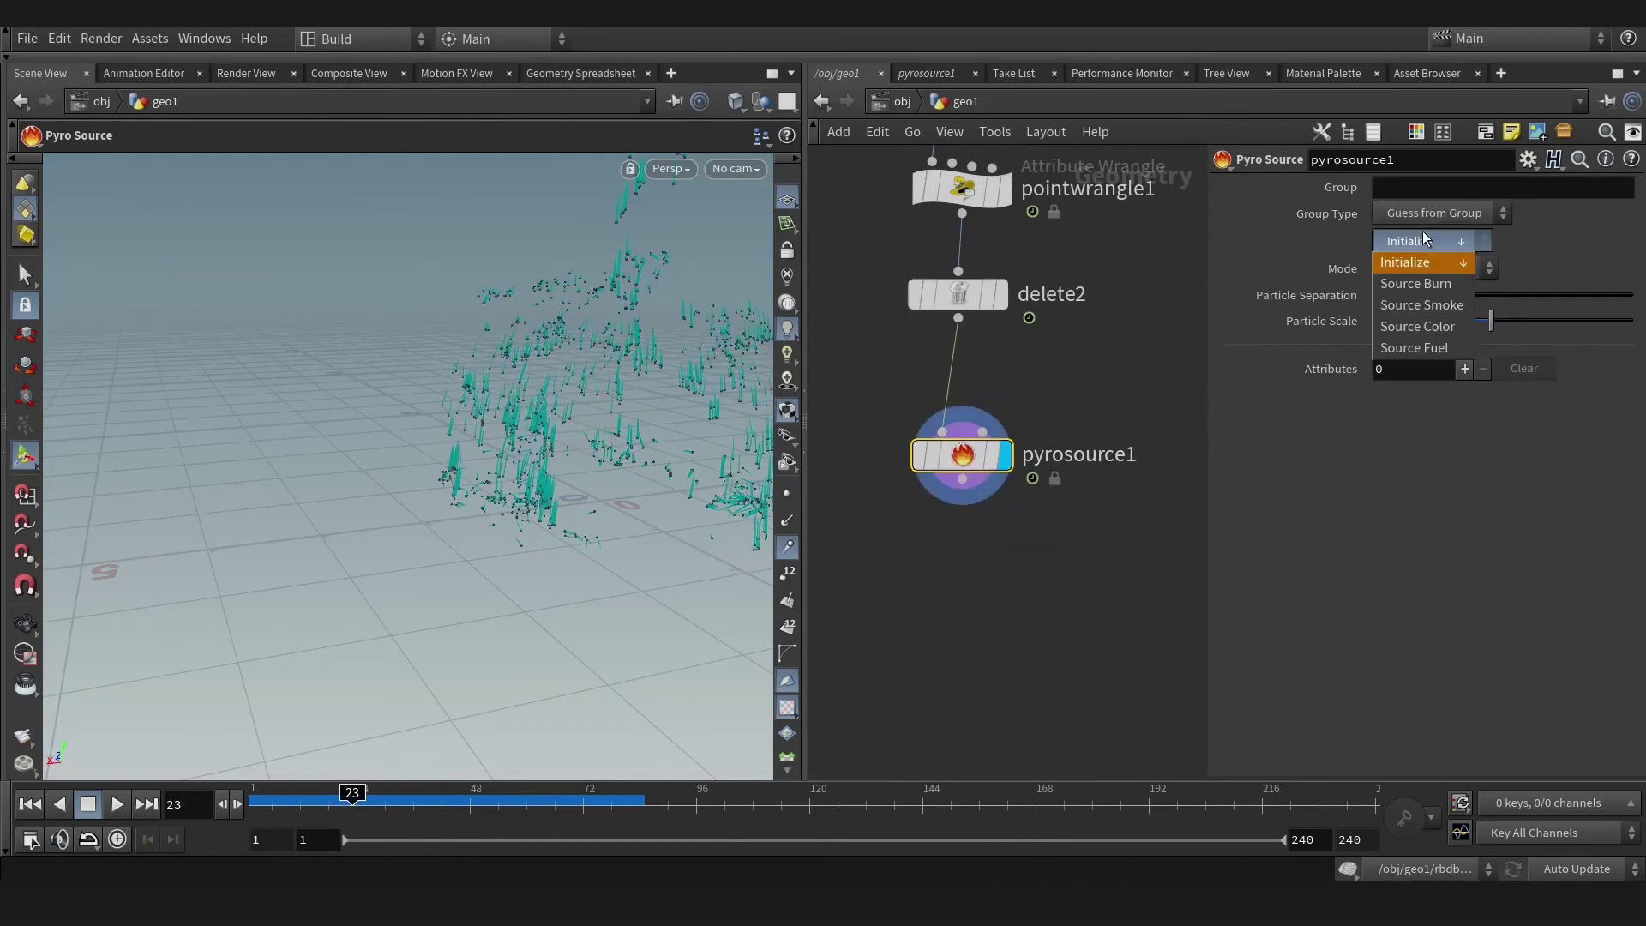
click(1428, 284)
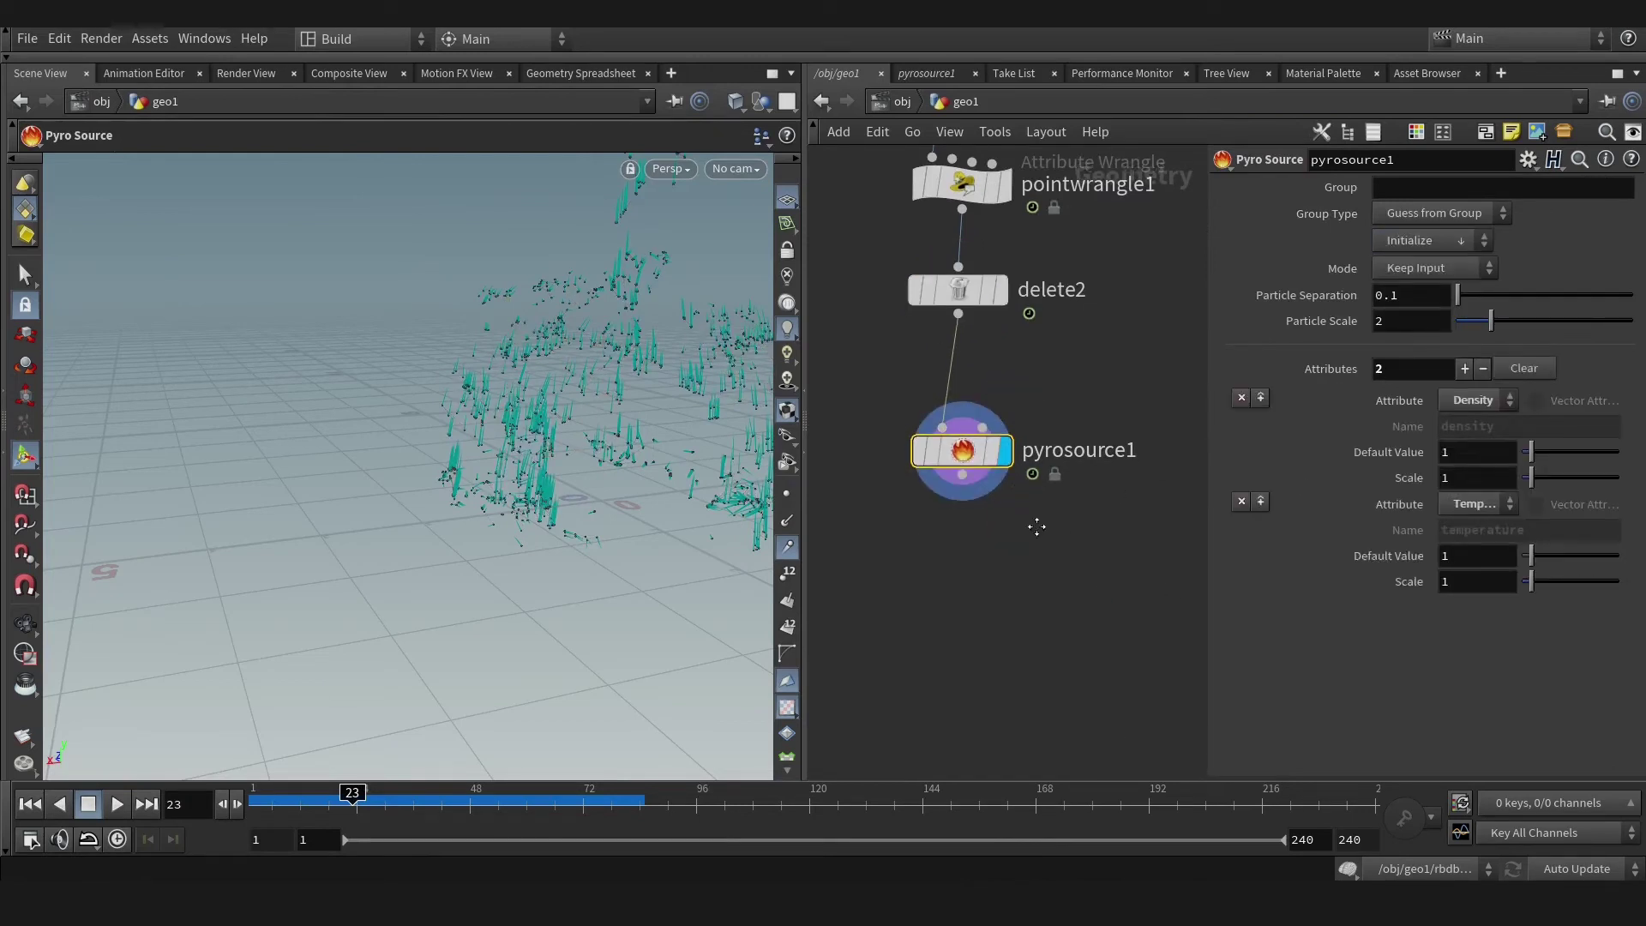
middle_drag(976, 504, 986, 448)
Add a Volume Rasterize Attributes node rasterizing v, temperature and density.
key(Tab)
text(rast)
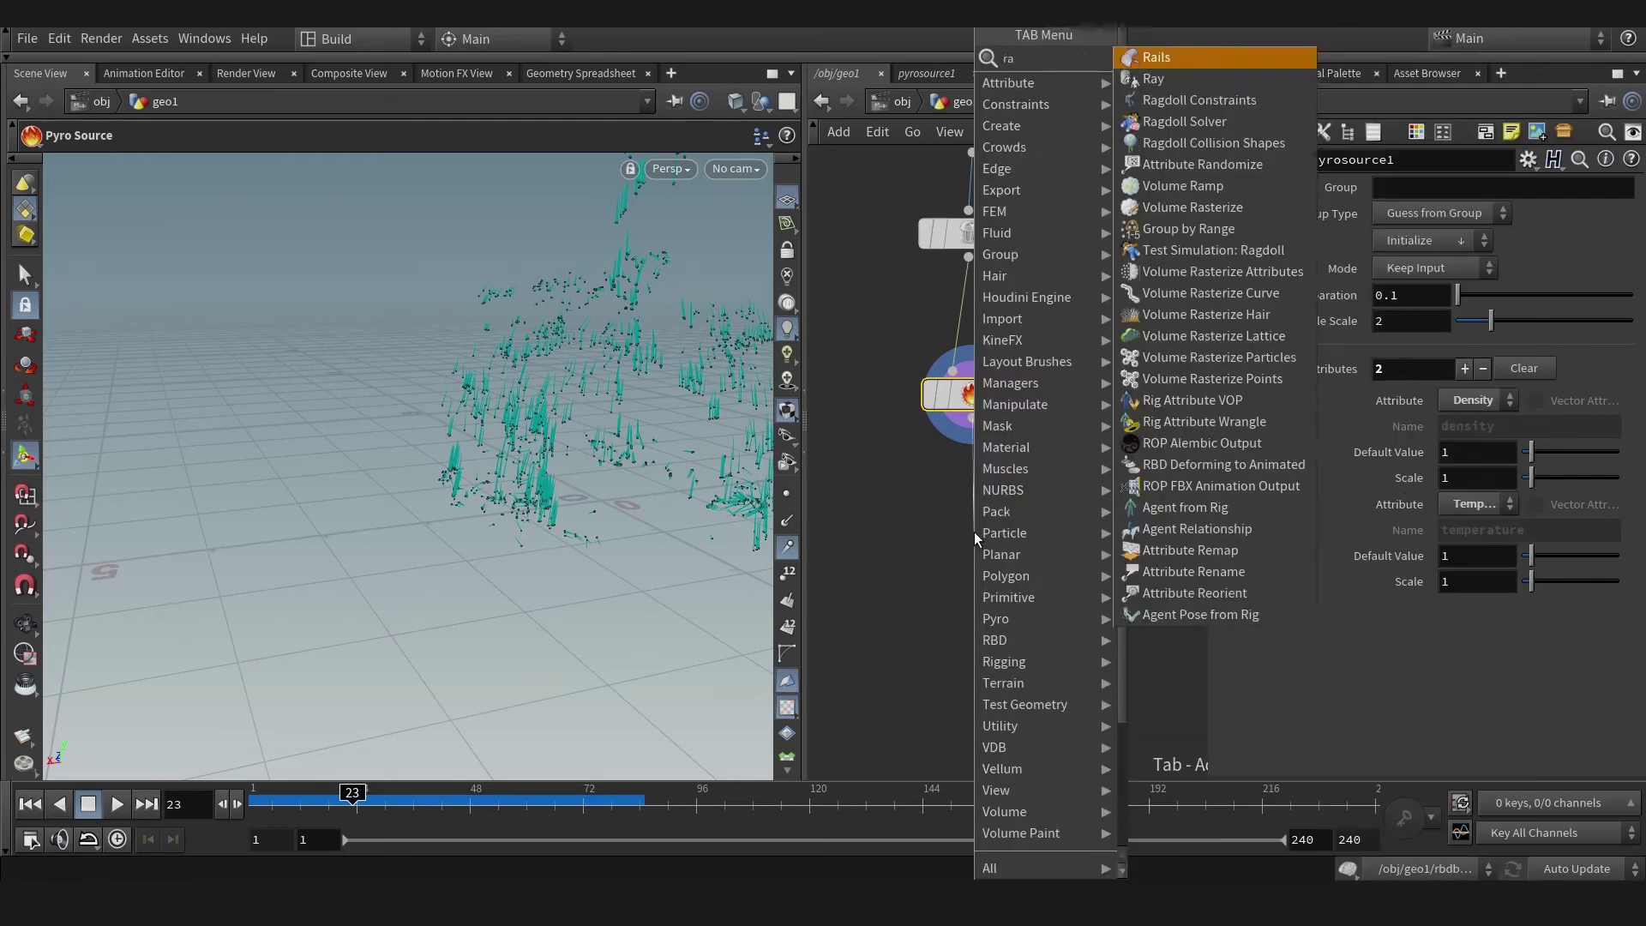
click(1220, 80)
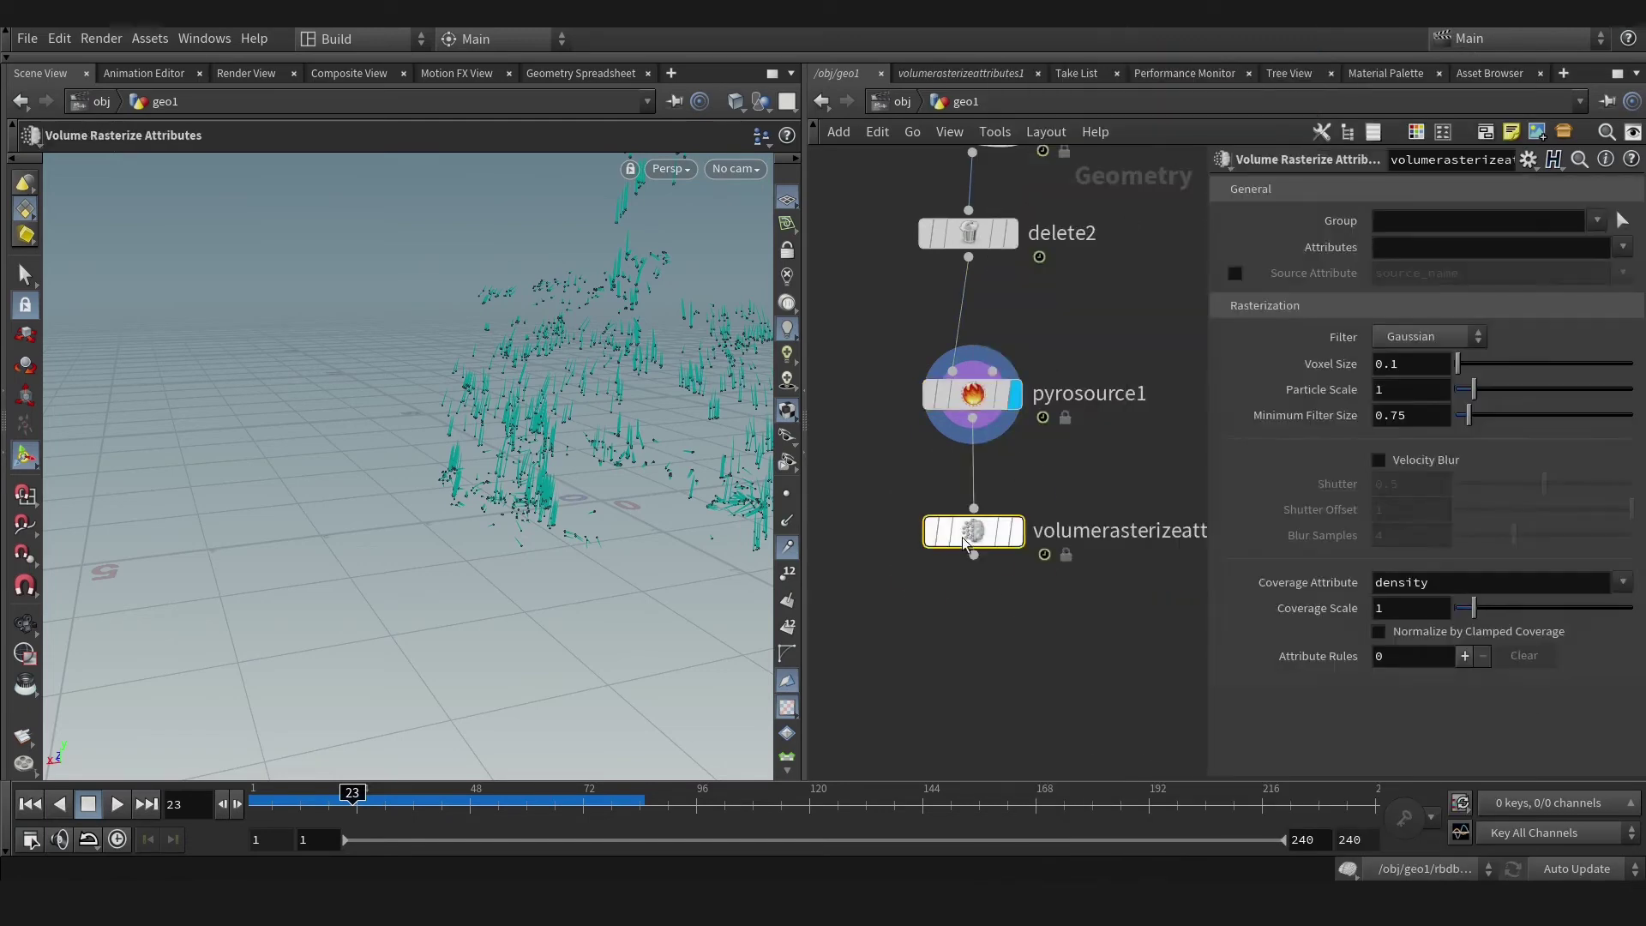
click(976, 517)
click(1624, 247)
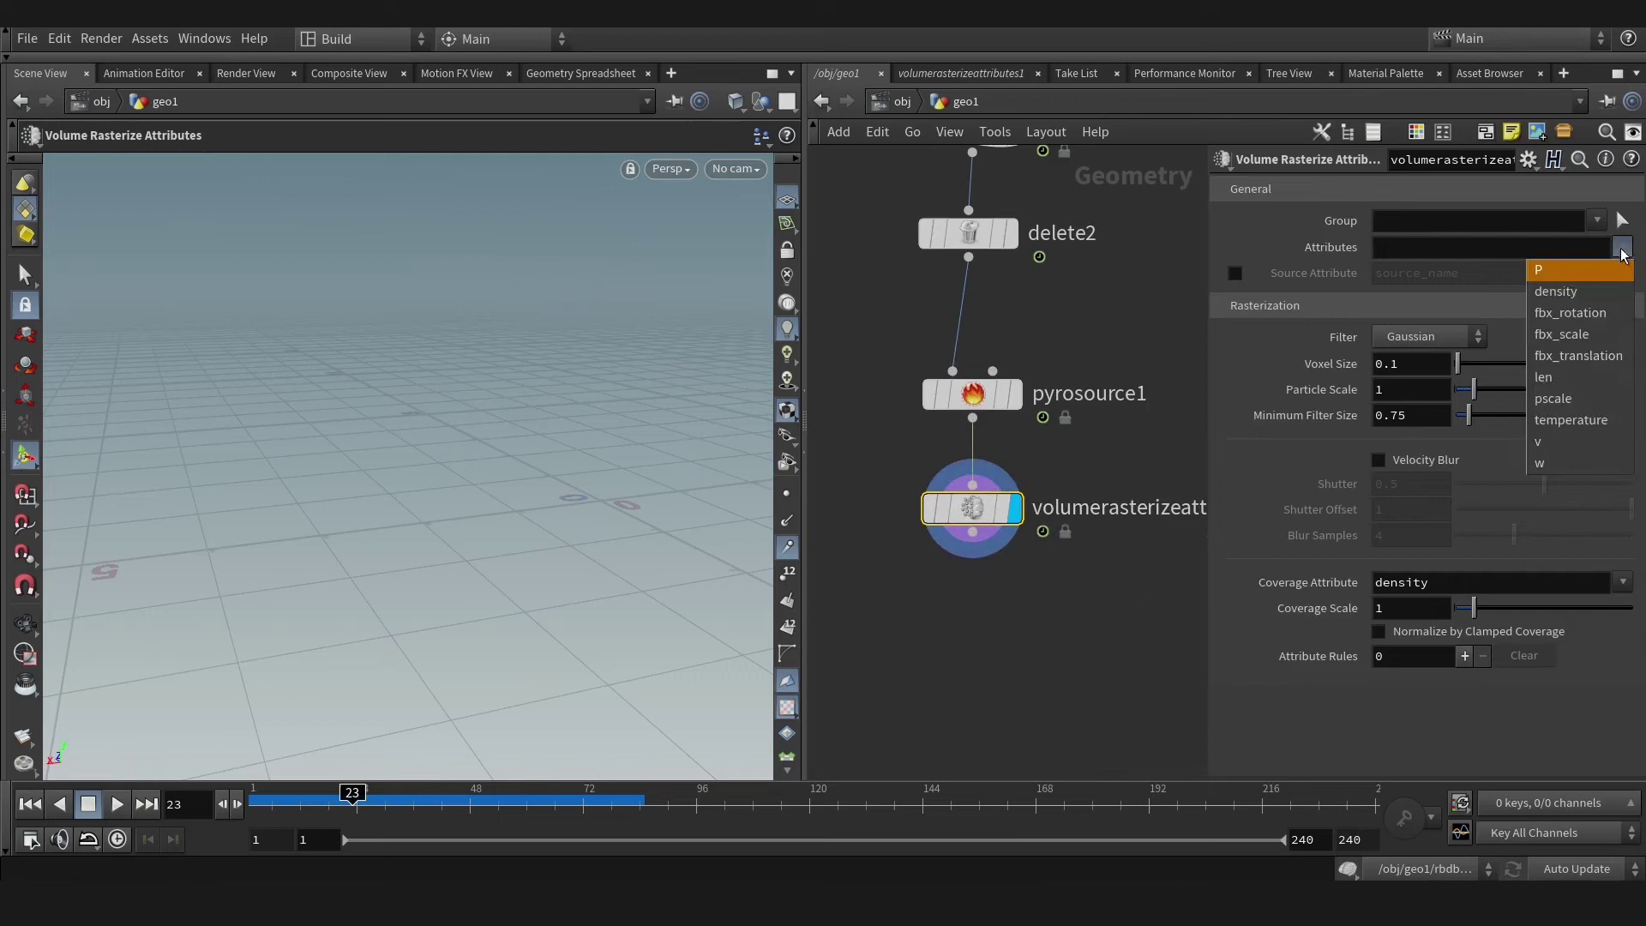
key(Escape)
click(1624, 247)
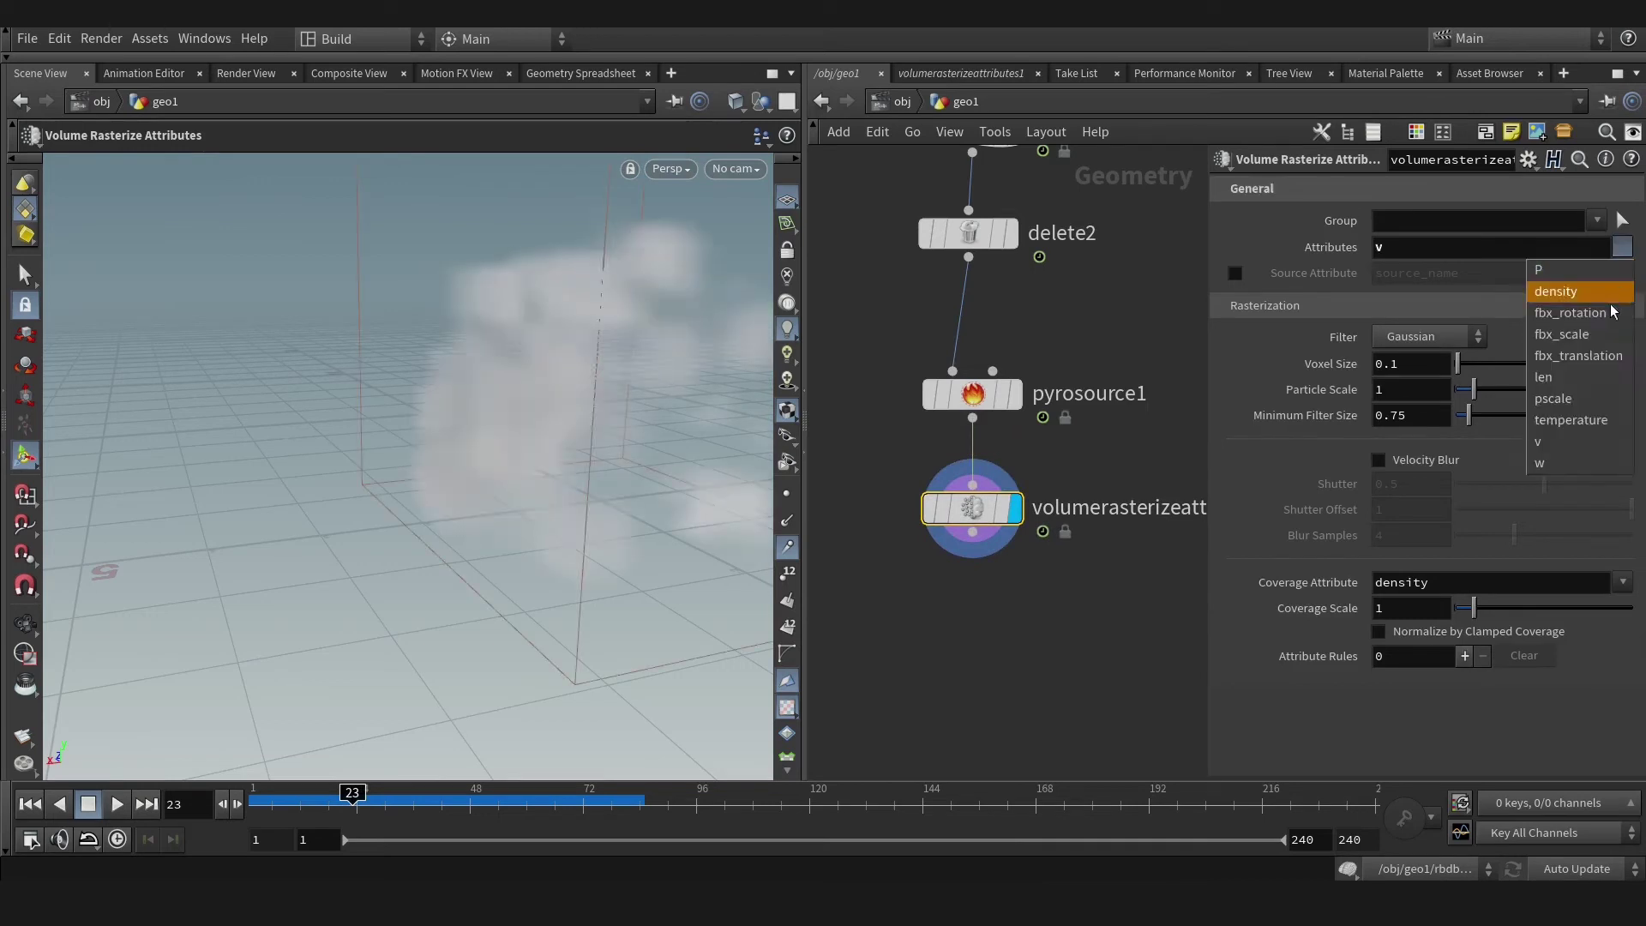
click(1580, 422)
click(1623, 247)
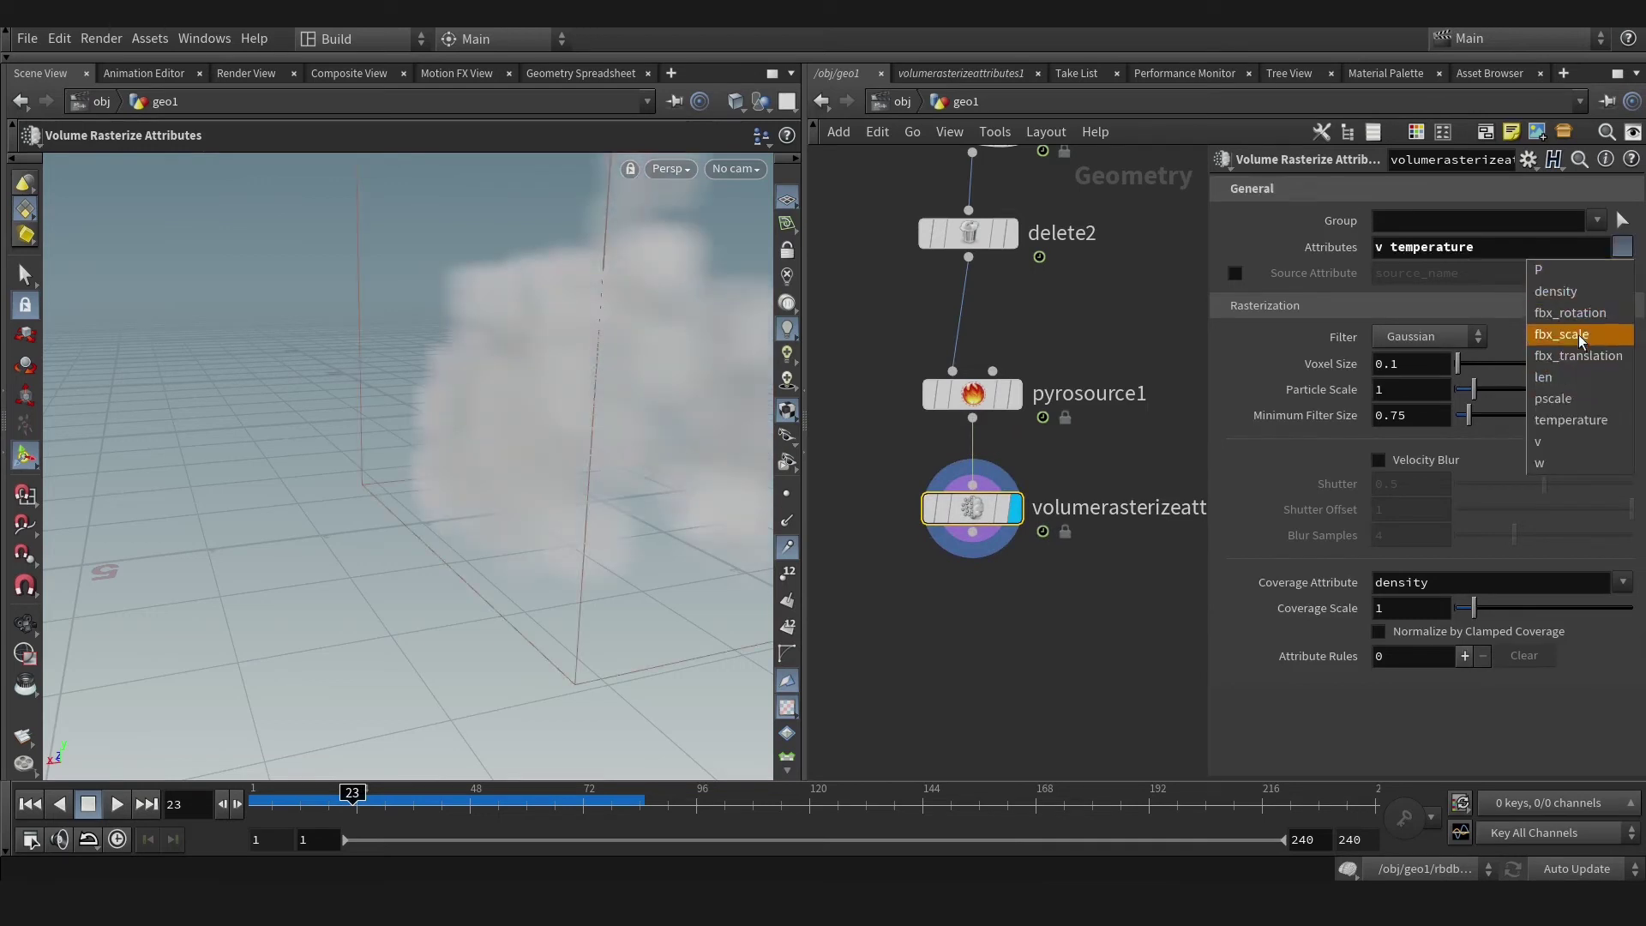
click(1580, 295)
key(Escape)
Orbit out and scrub to later frames to watch the rasterized cloud animate.
drag(420, 429, 543, 415)
key(Return)
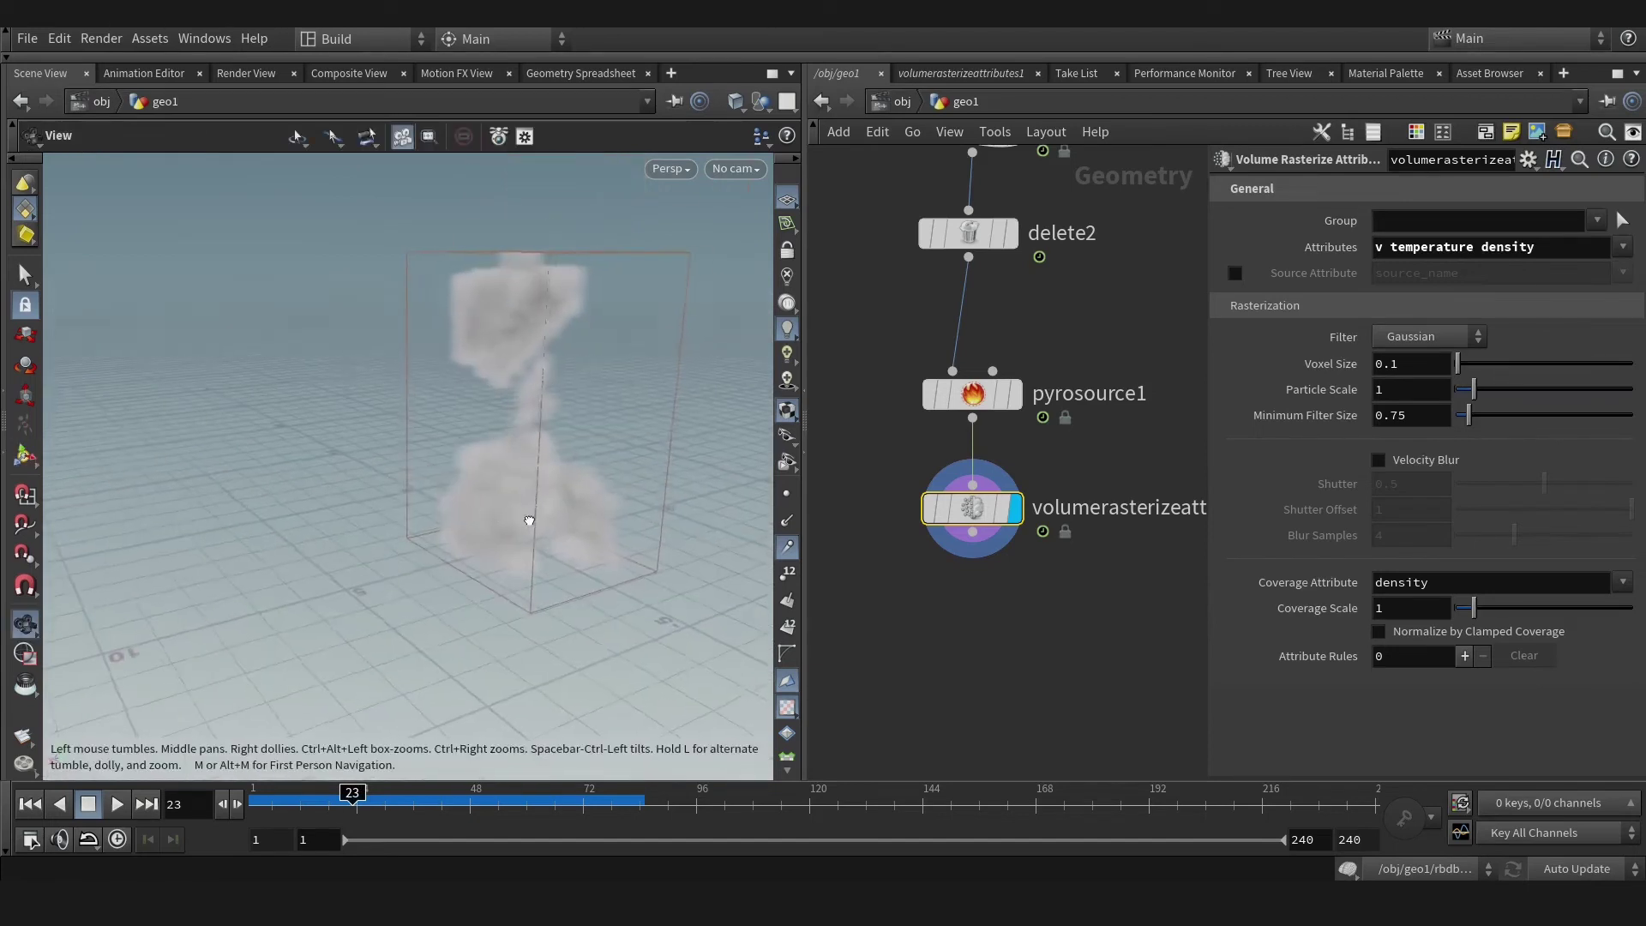
drag(351, 792, 308, 836)
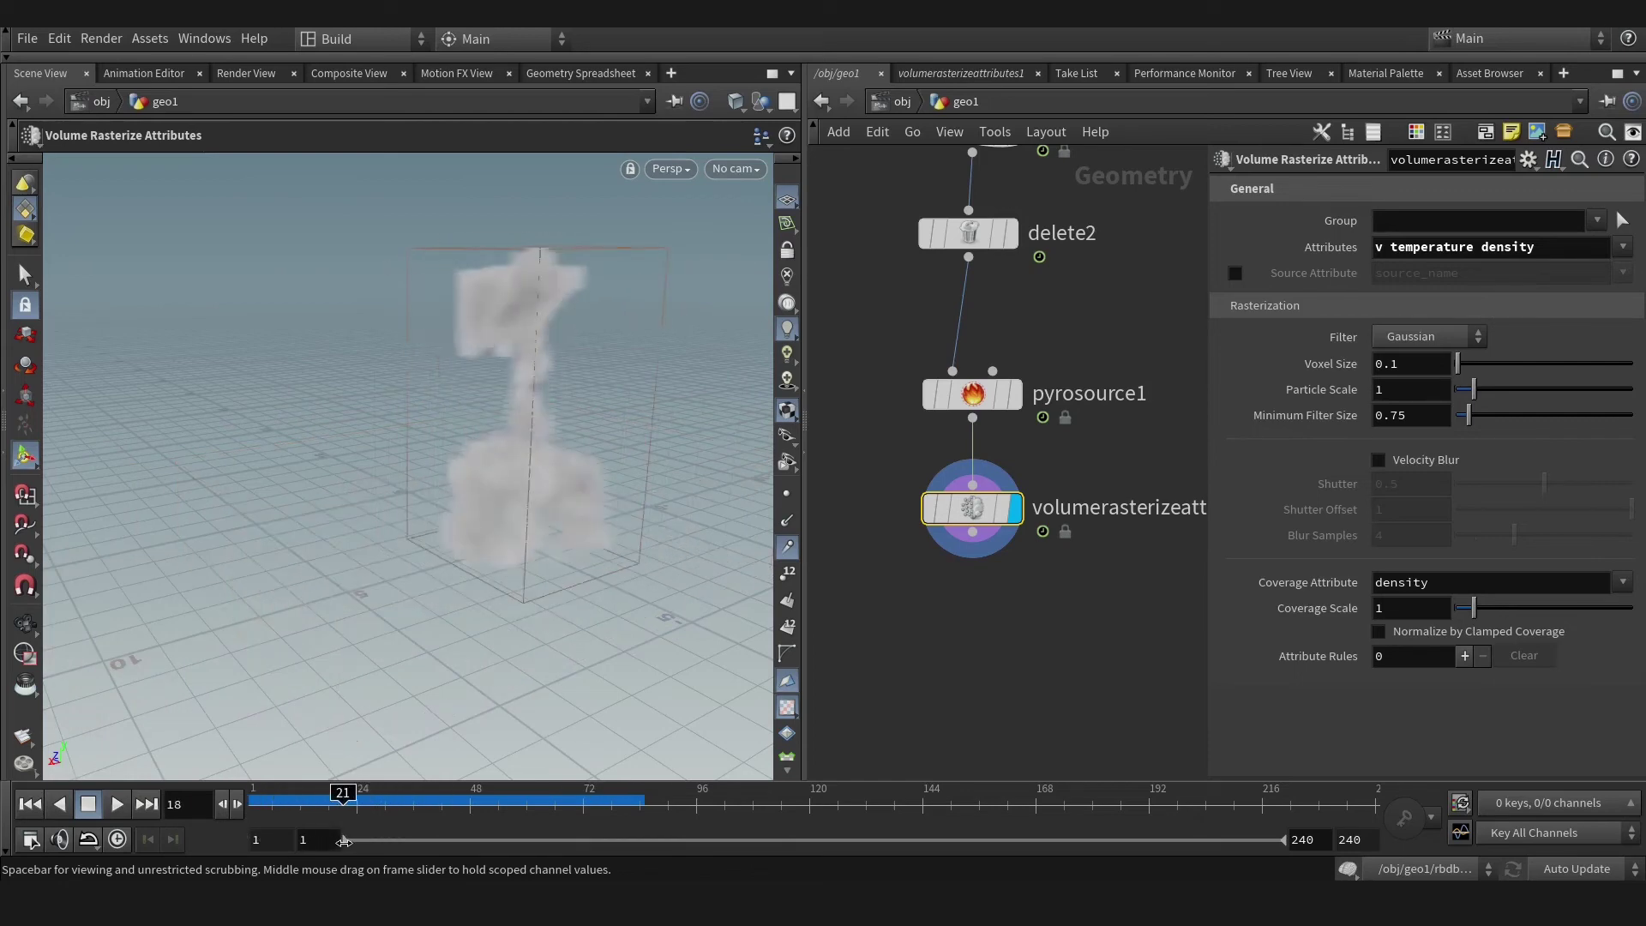
middle_drag(936, 684, 933, 634)
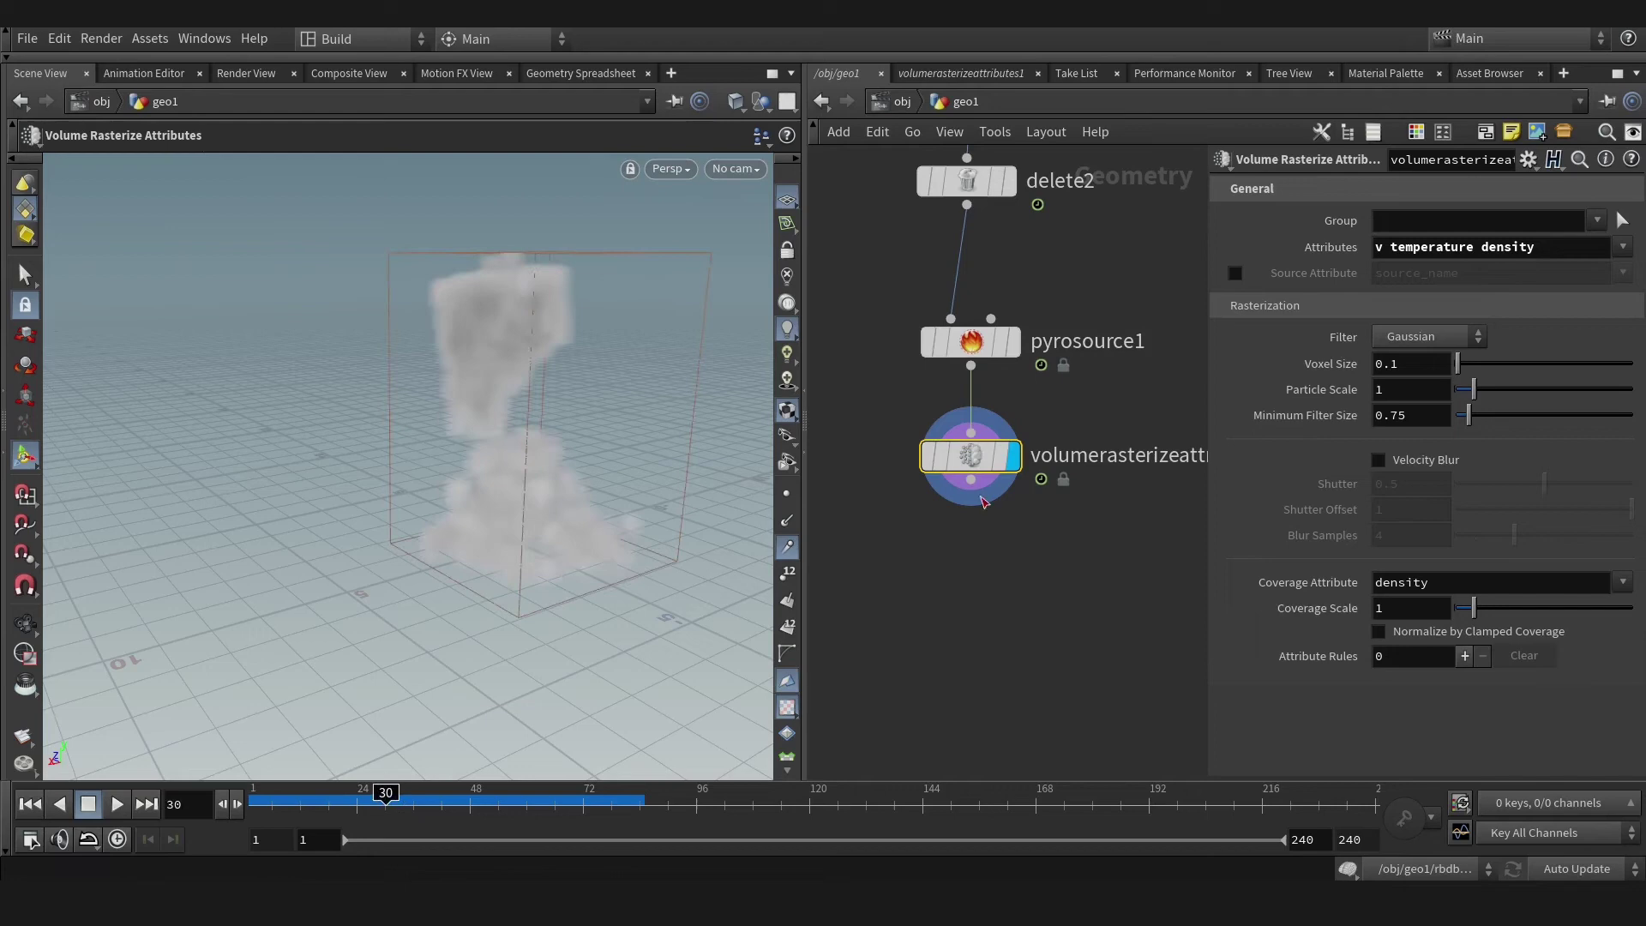
click(981, 497)
Add a displayed Pyro Solver below the rasterize node and apply a Quick Setups preset.
key(Tab)
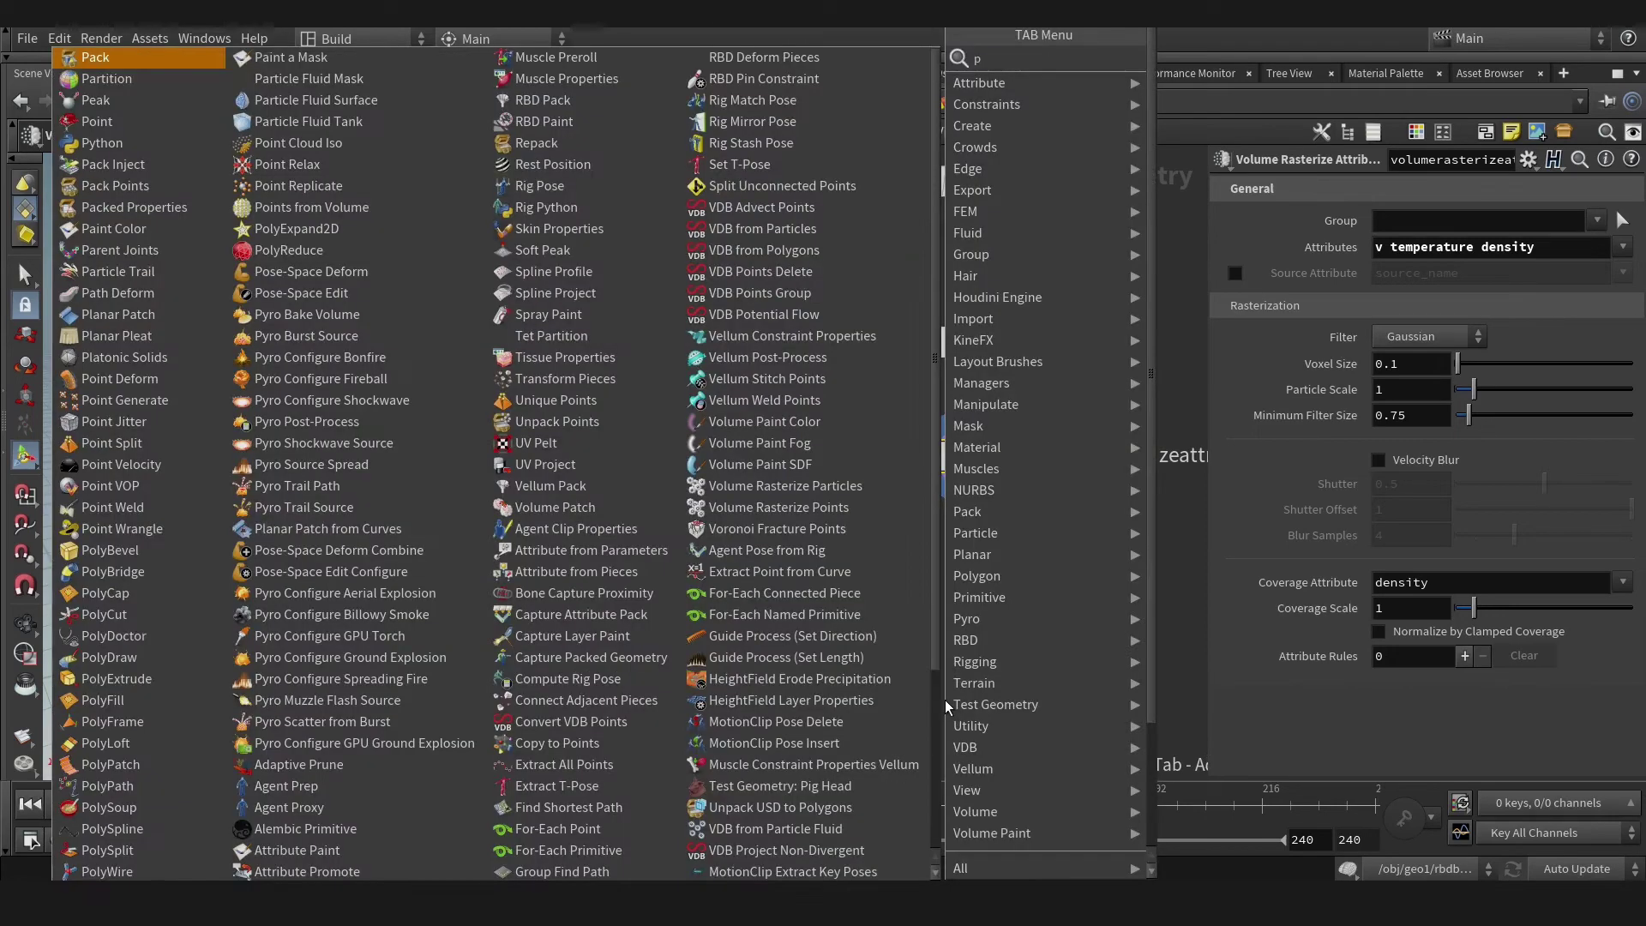
text(pyro)
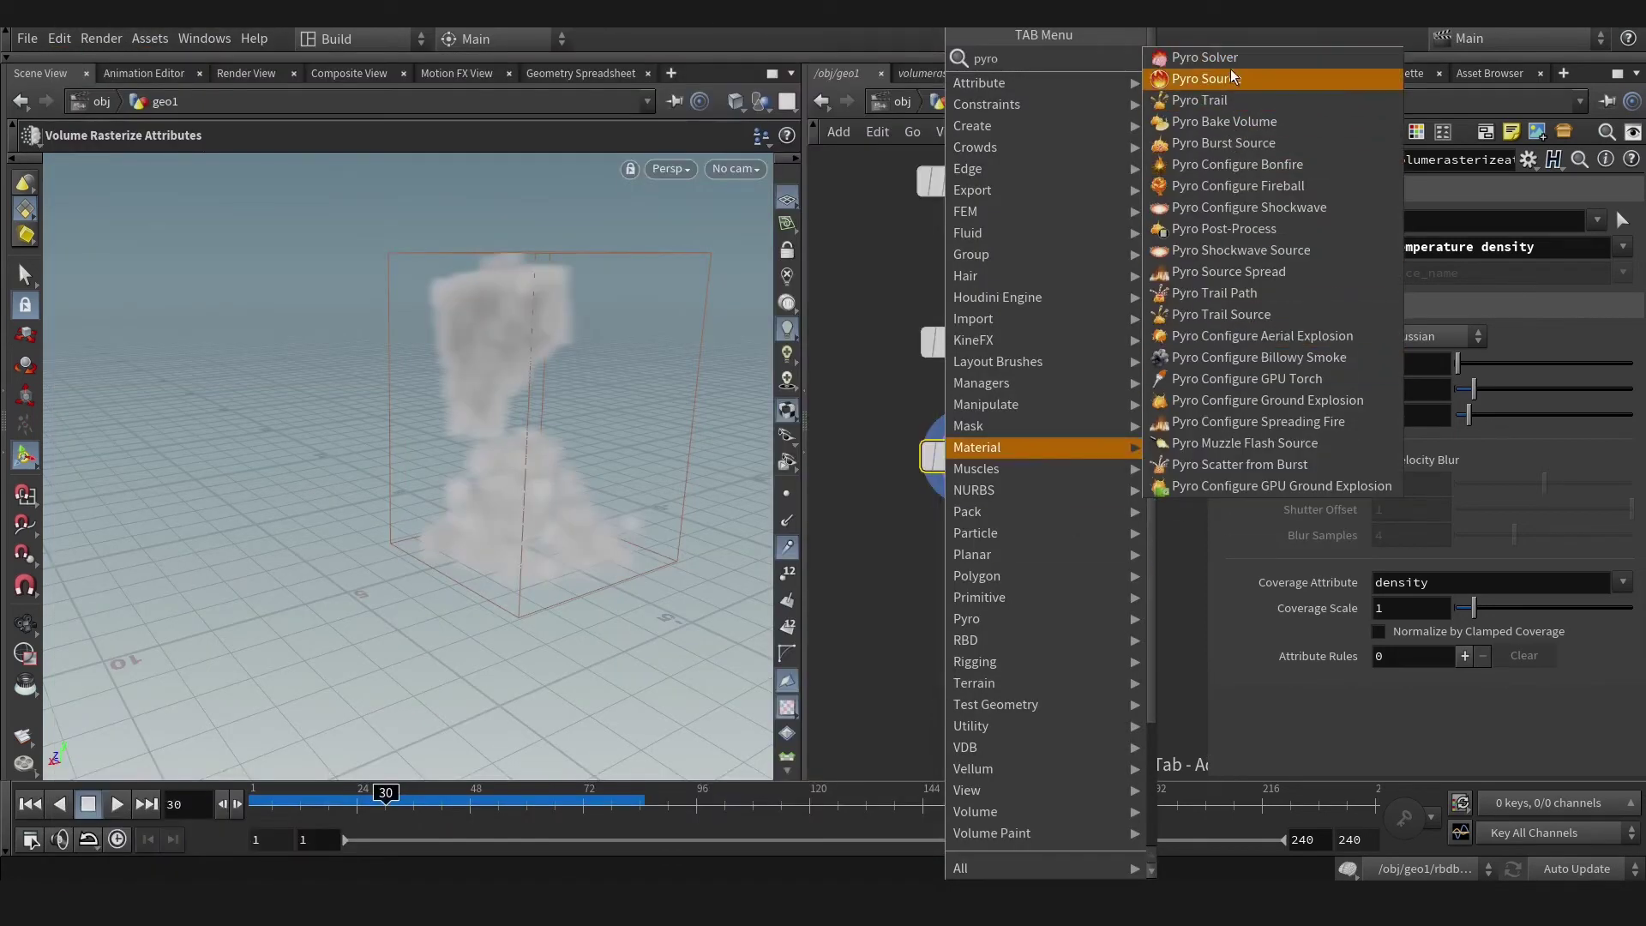
click(1231, 78)
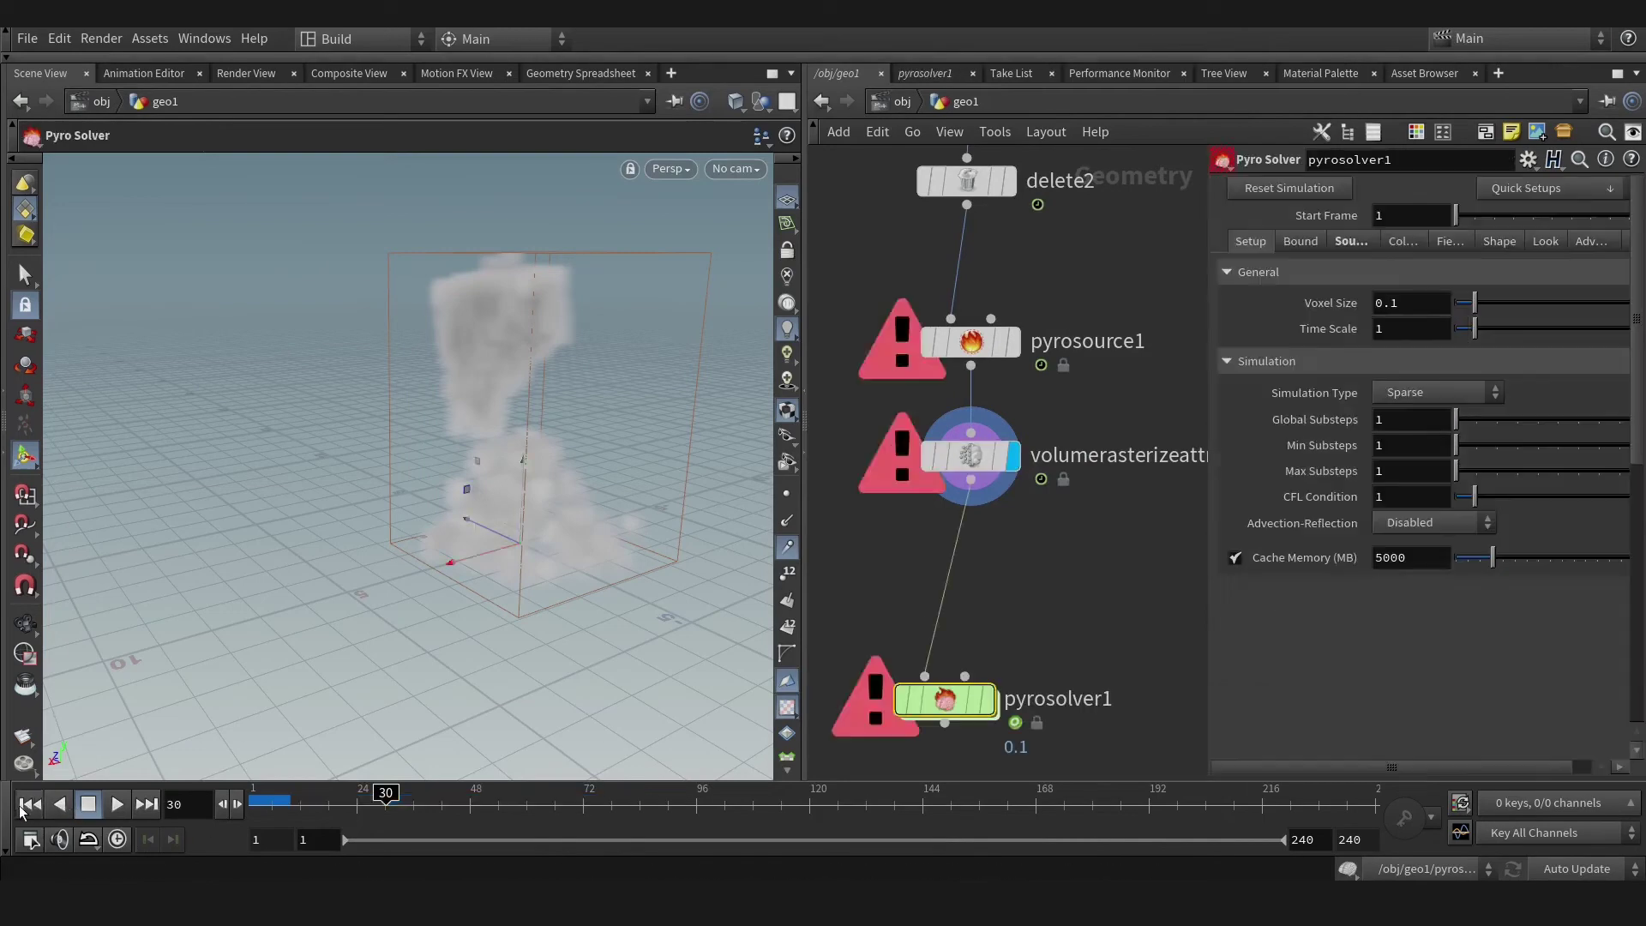
click(29, 804)
drag(929, 717, 976, 620)
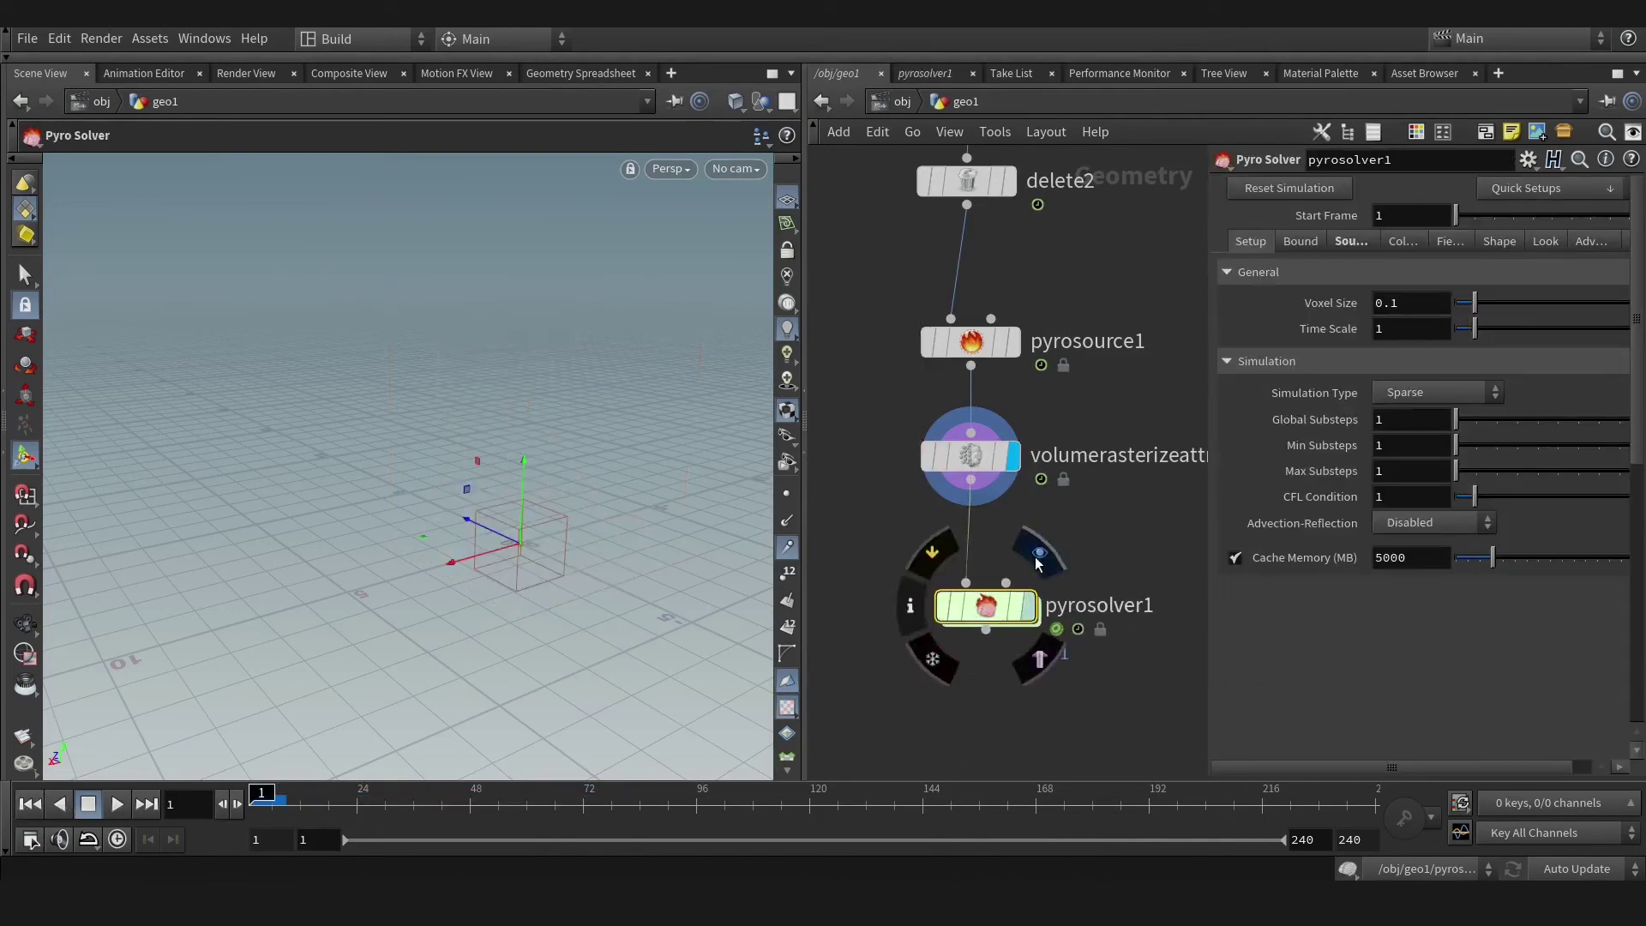
click(1039, 555)
click(1527, 189)
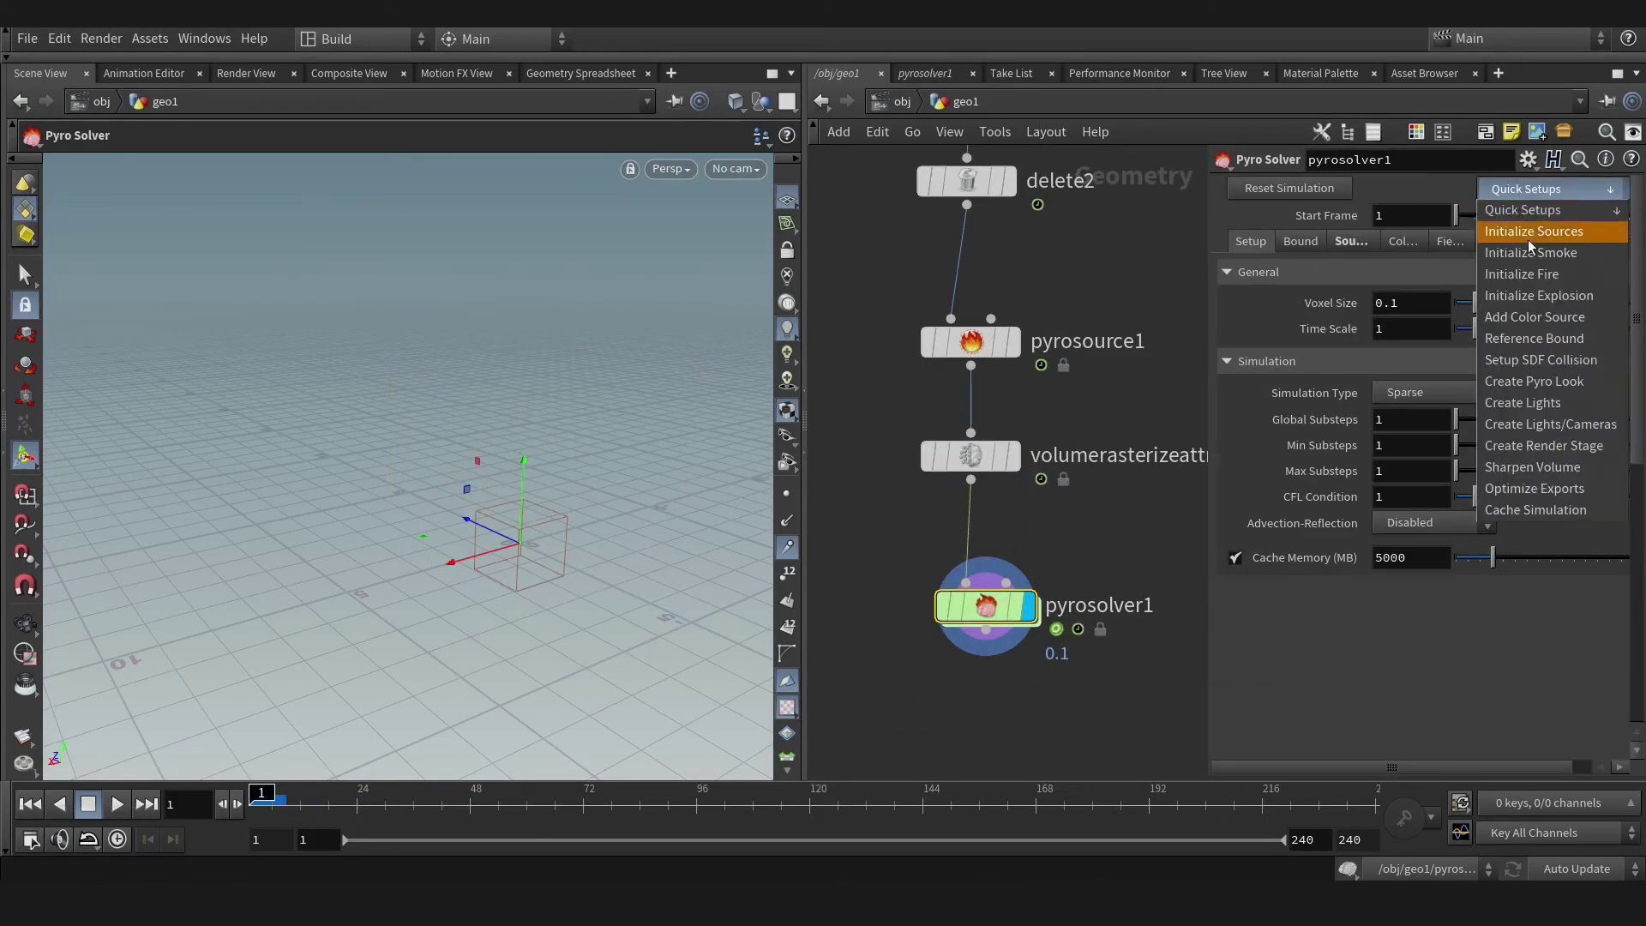
click(1531, 252)
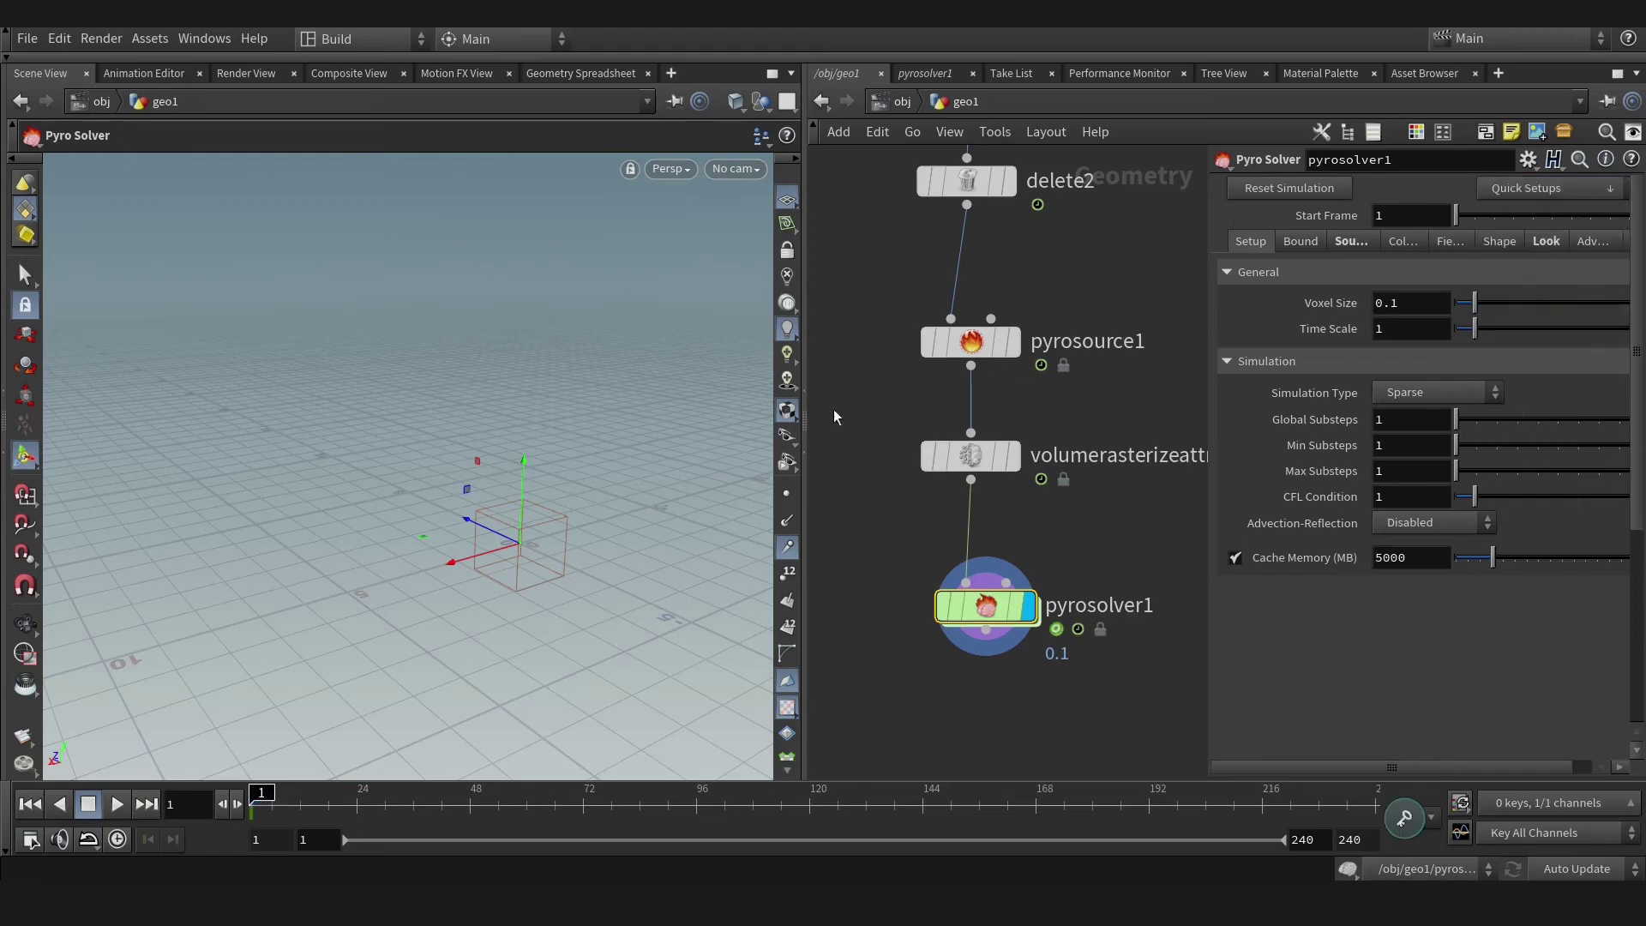
Play the smoke simulation, stop it, and return to the first frame.
click(117, 804)
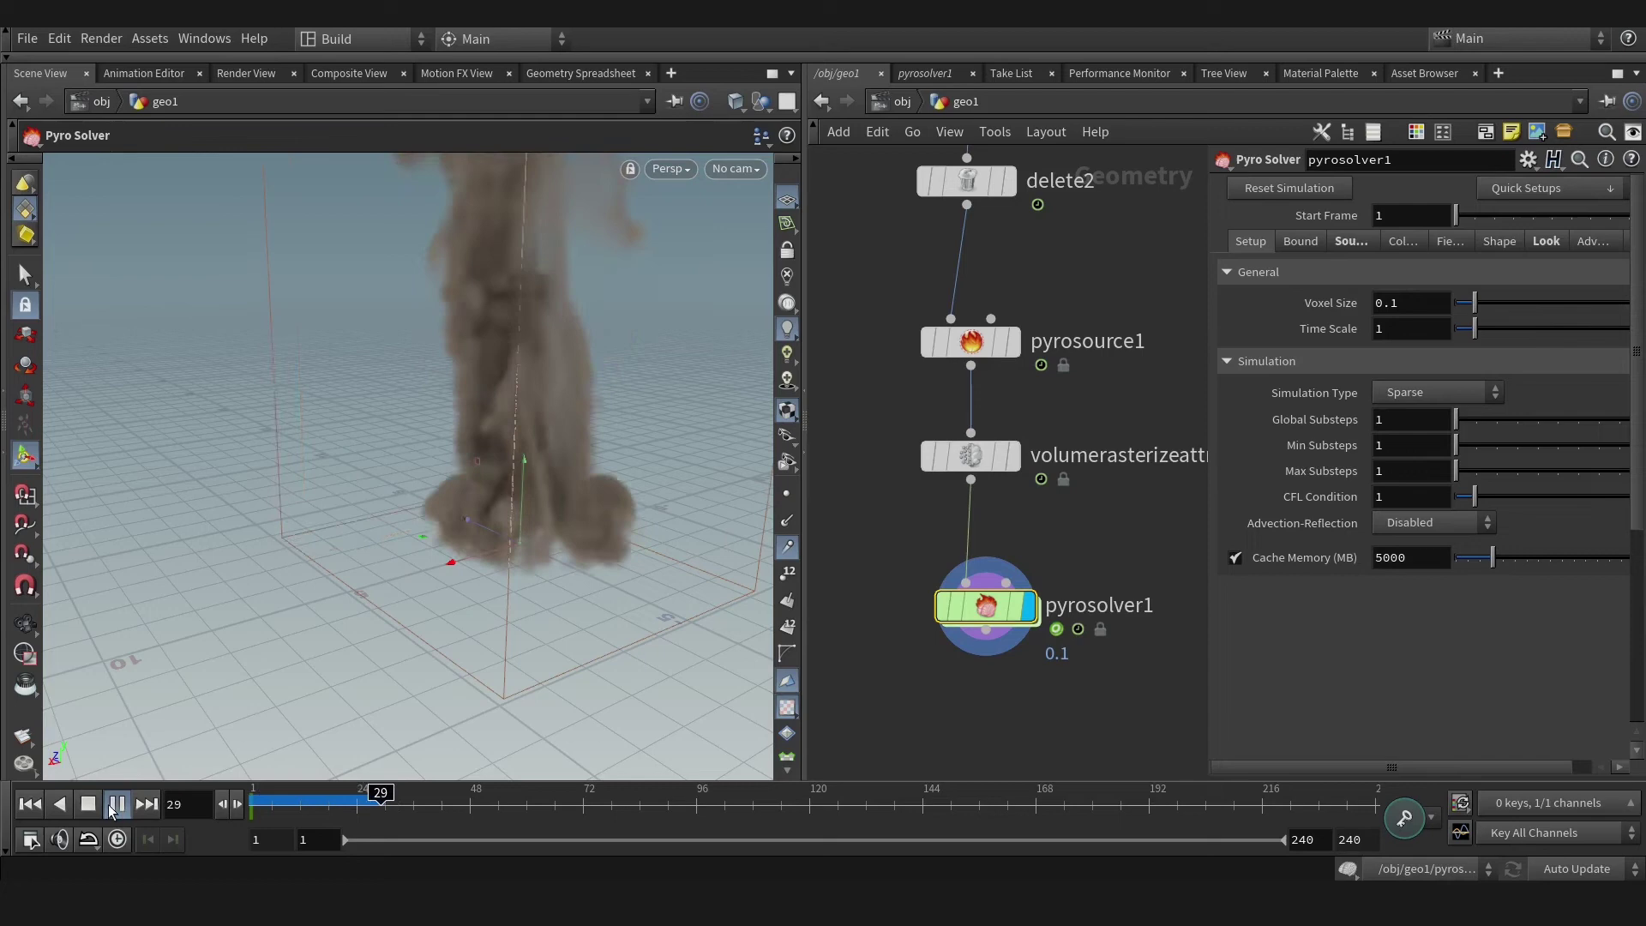
click(115, 806)
click(30, 803)
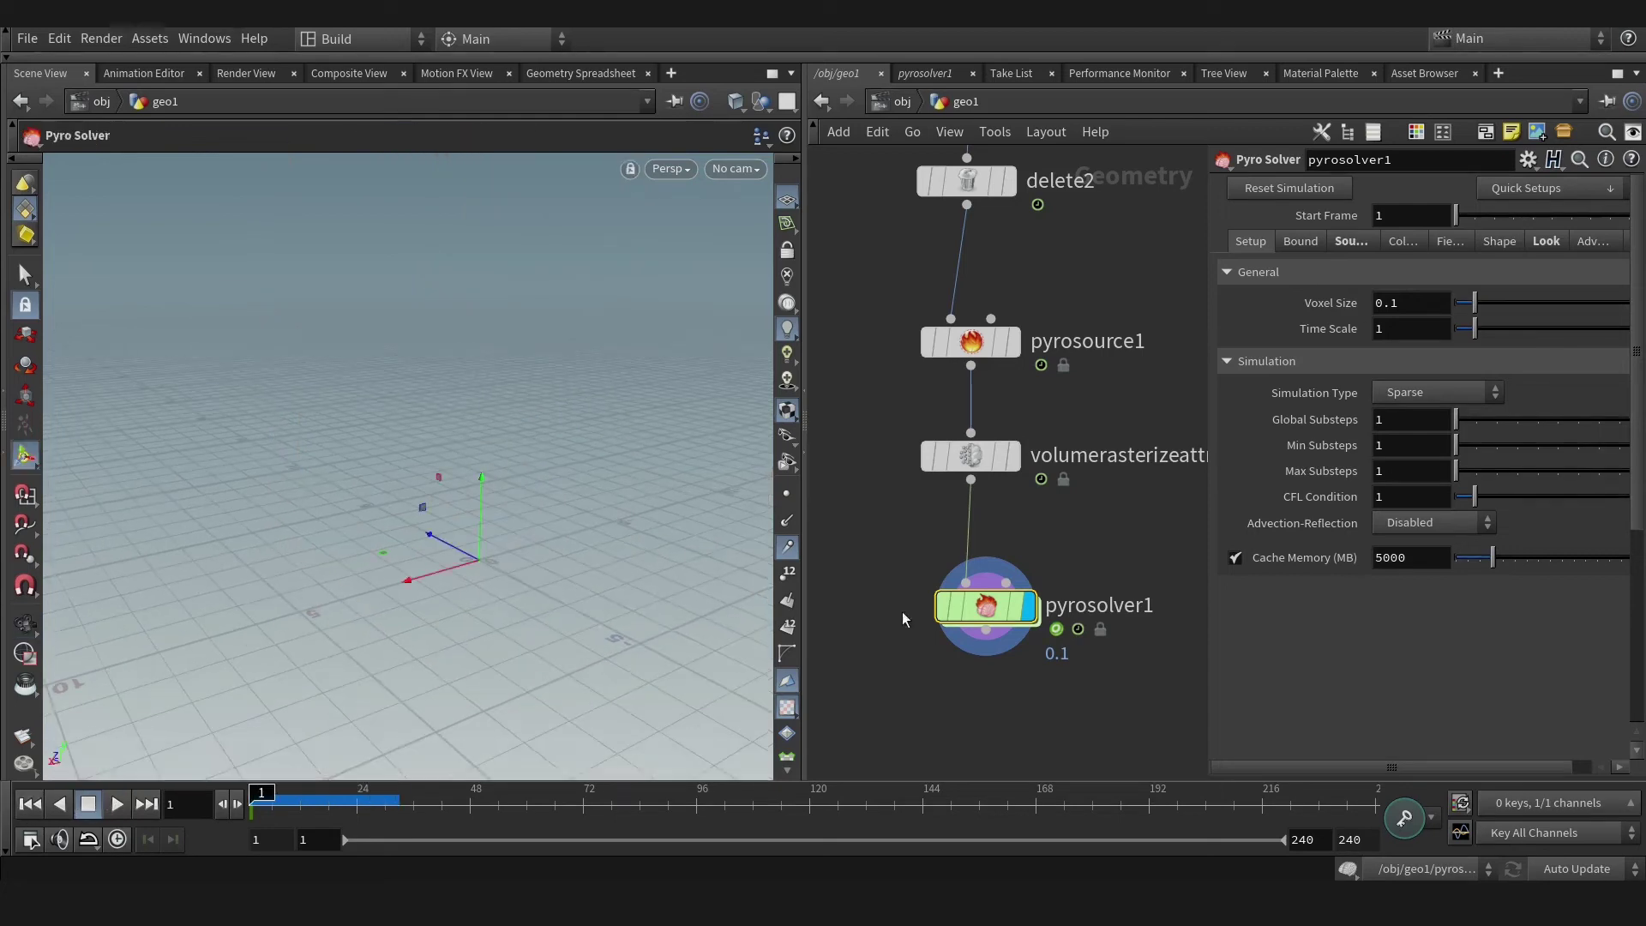
scroll(903, 620, down, 5)
Add a displayed merge1 node combining pyrosolver1 and filecache1.
key(Tab)
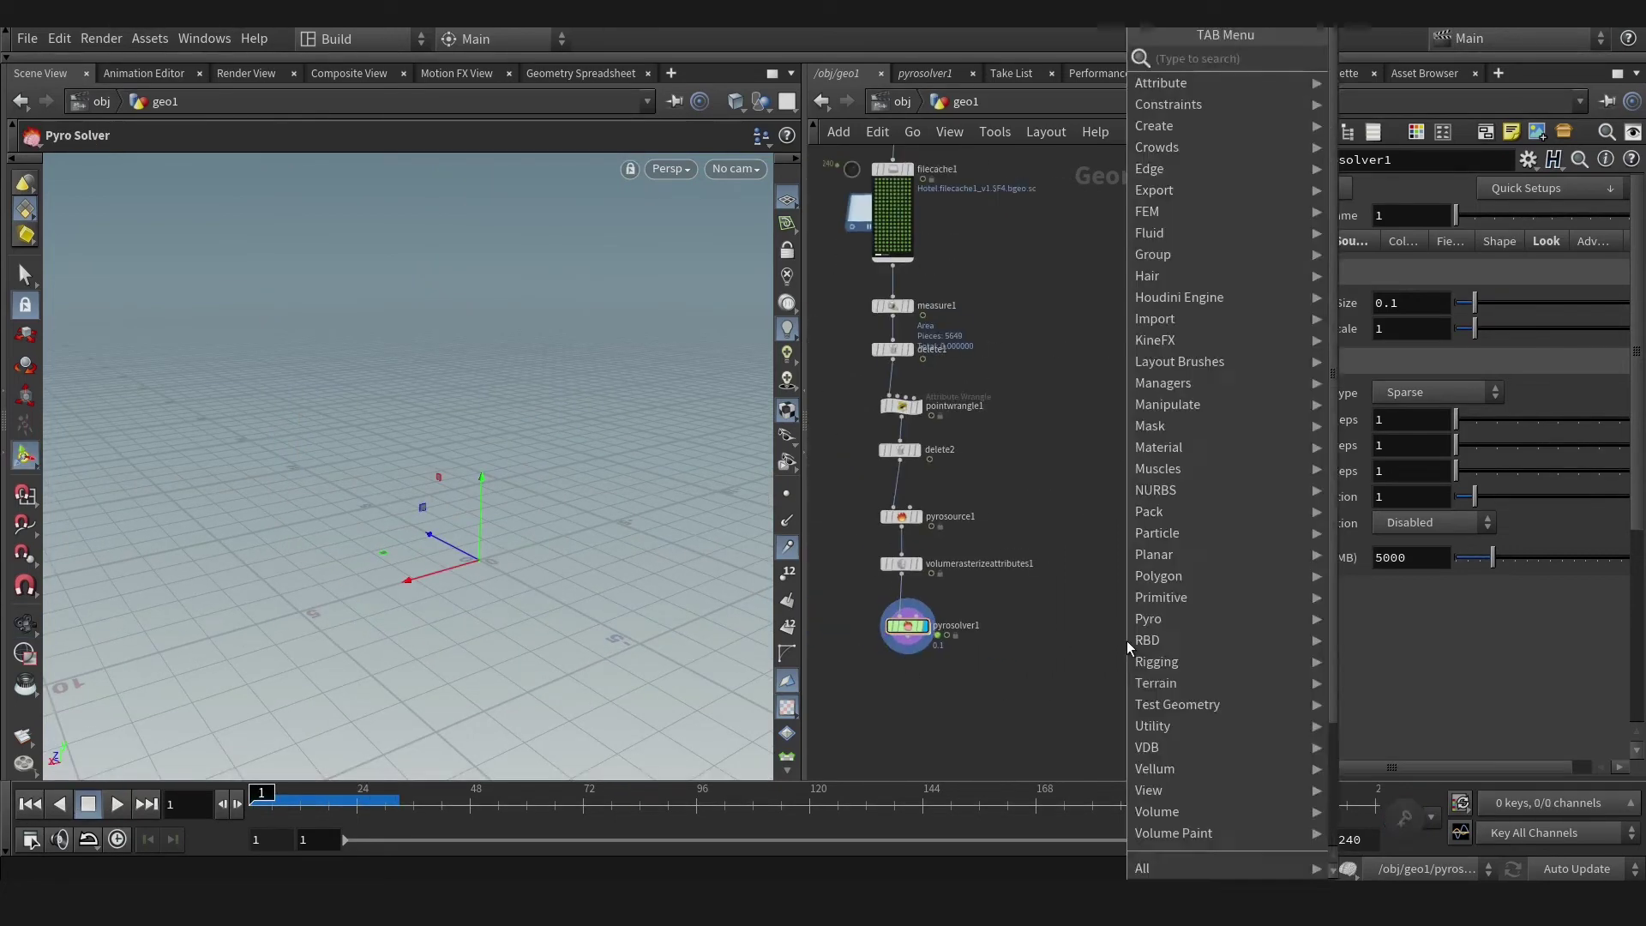
text(merge)
key(Return)
click(1066, 711)
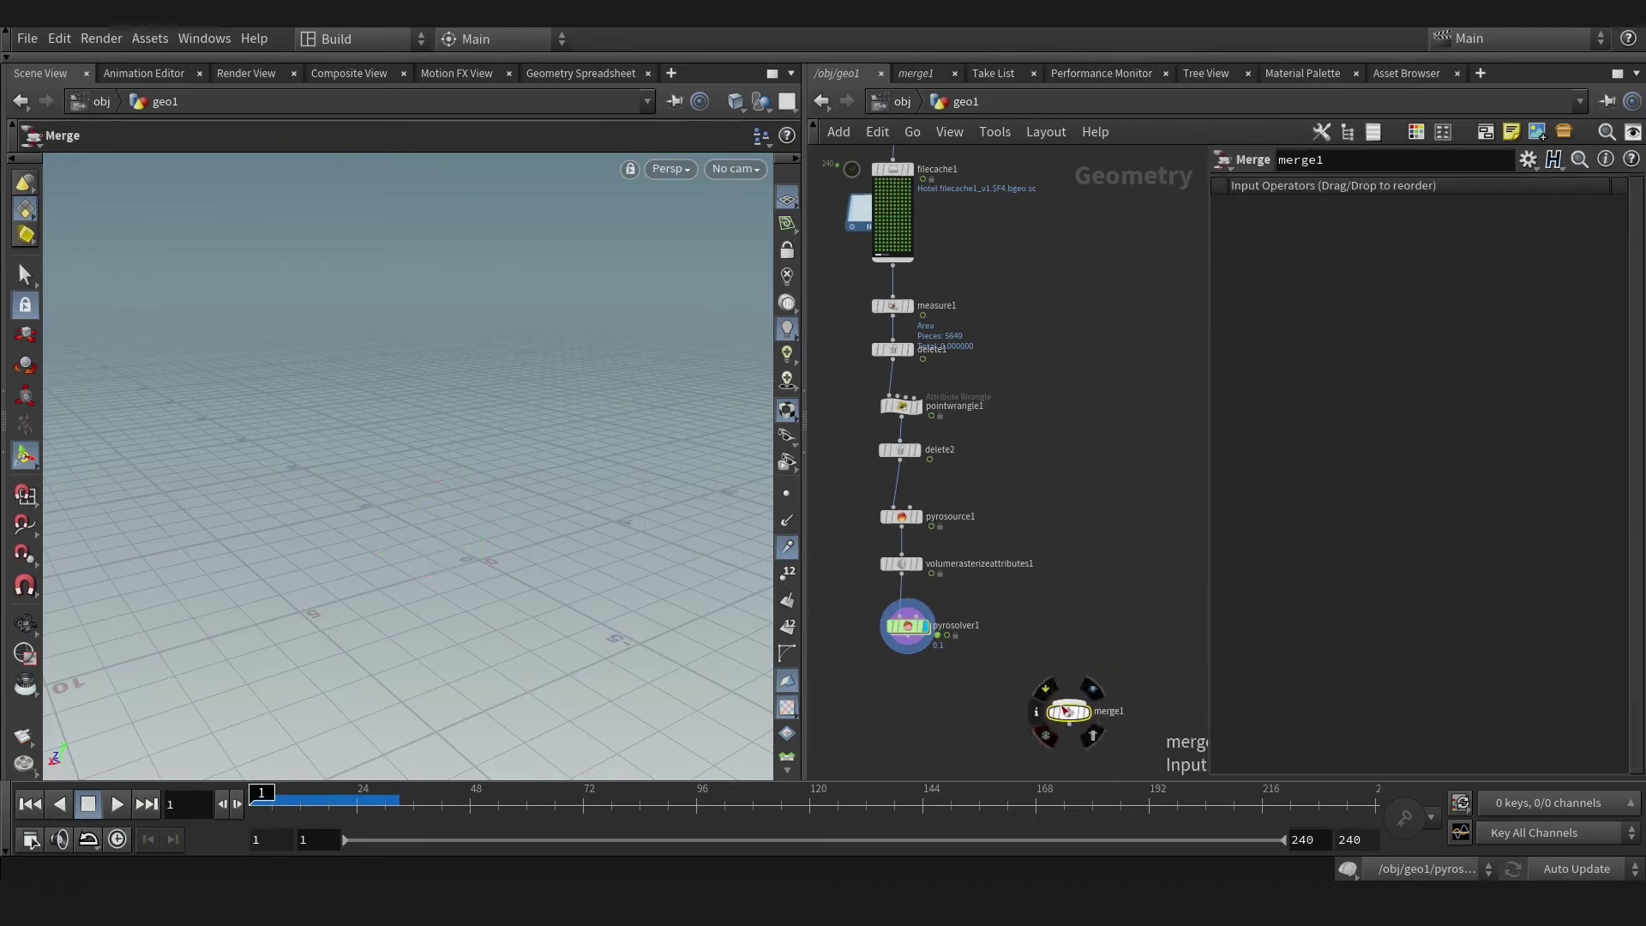
click(1061, 690)
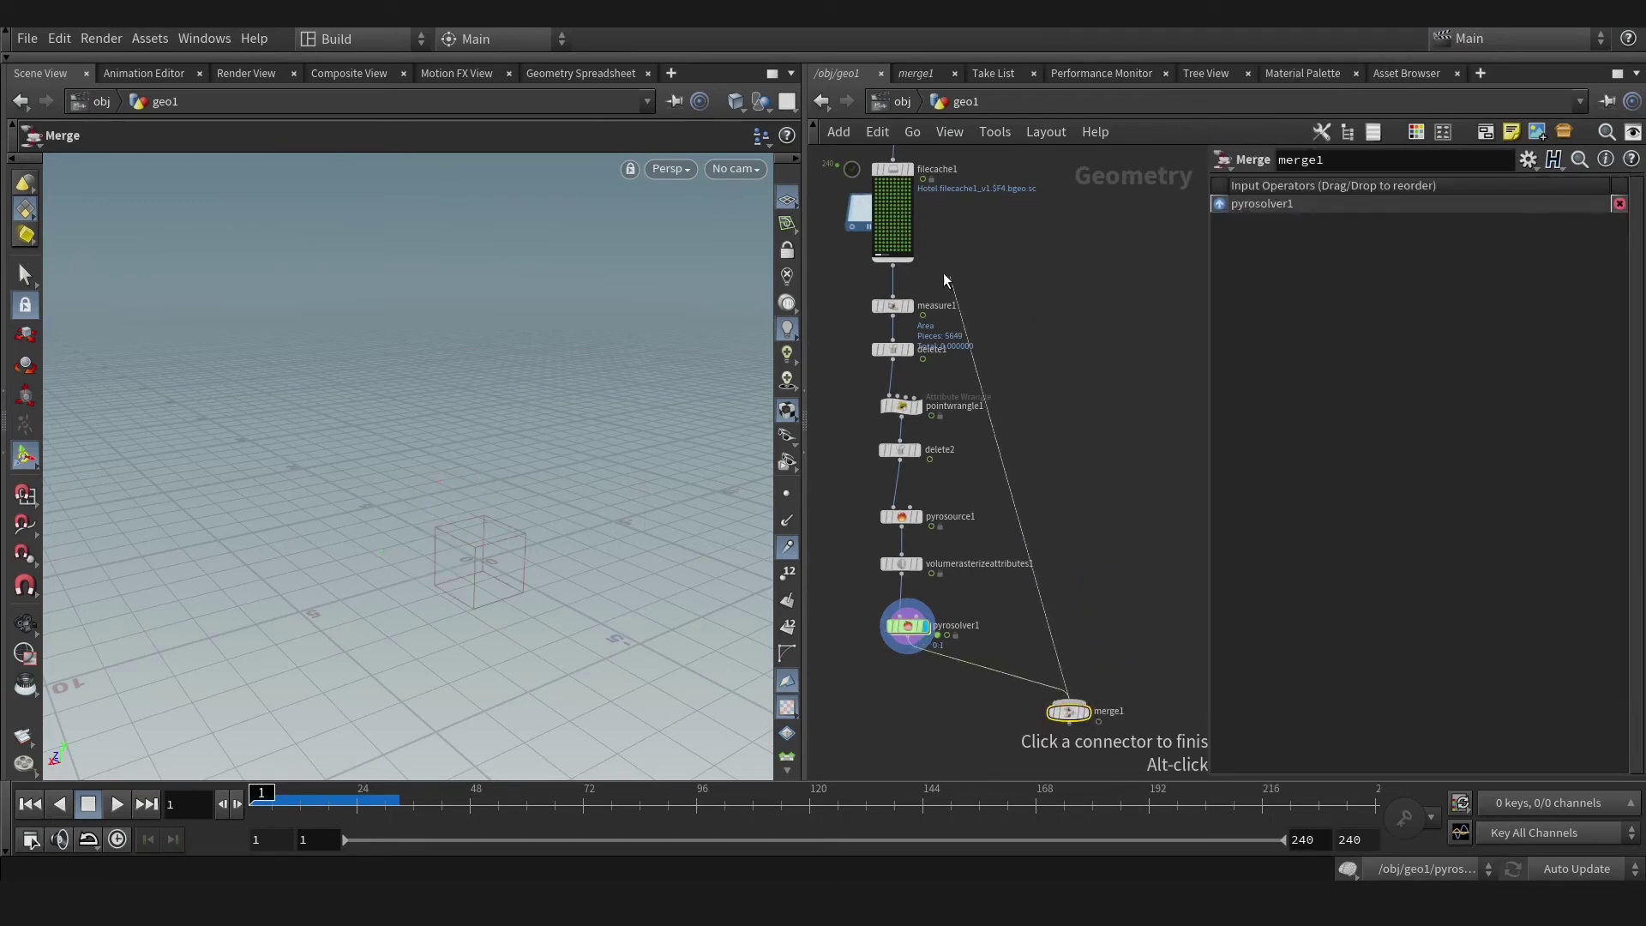
click(892, 263)
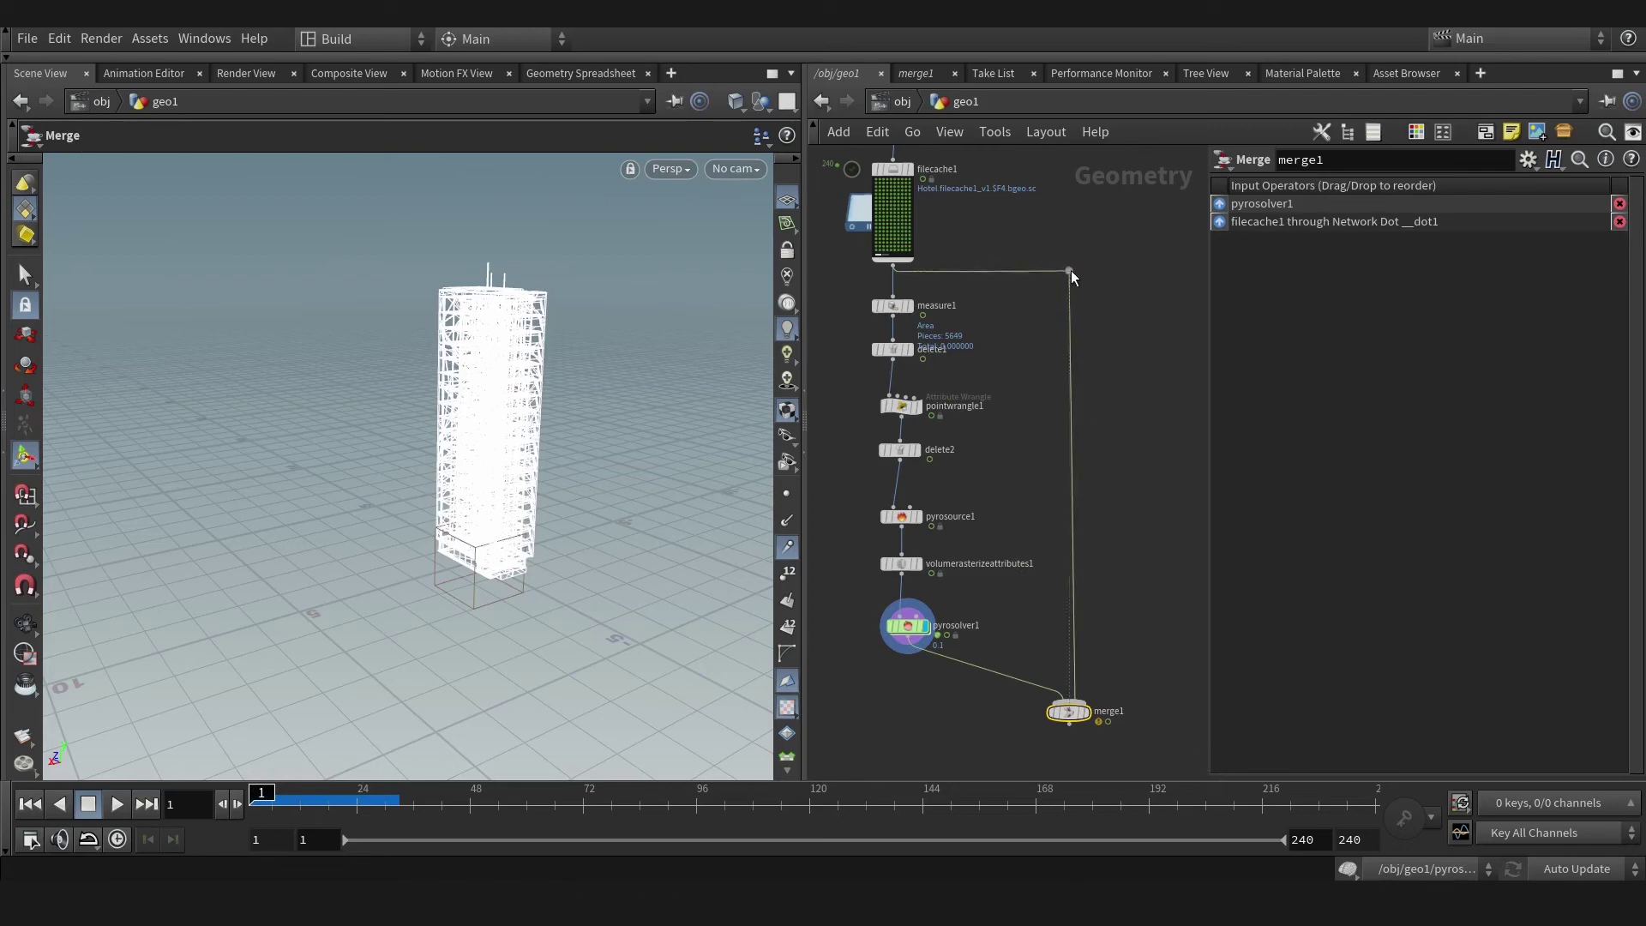
click(1092, 691)
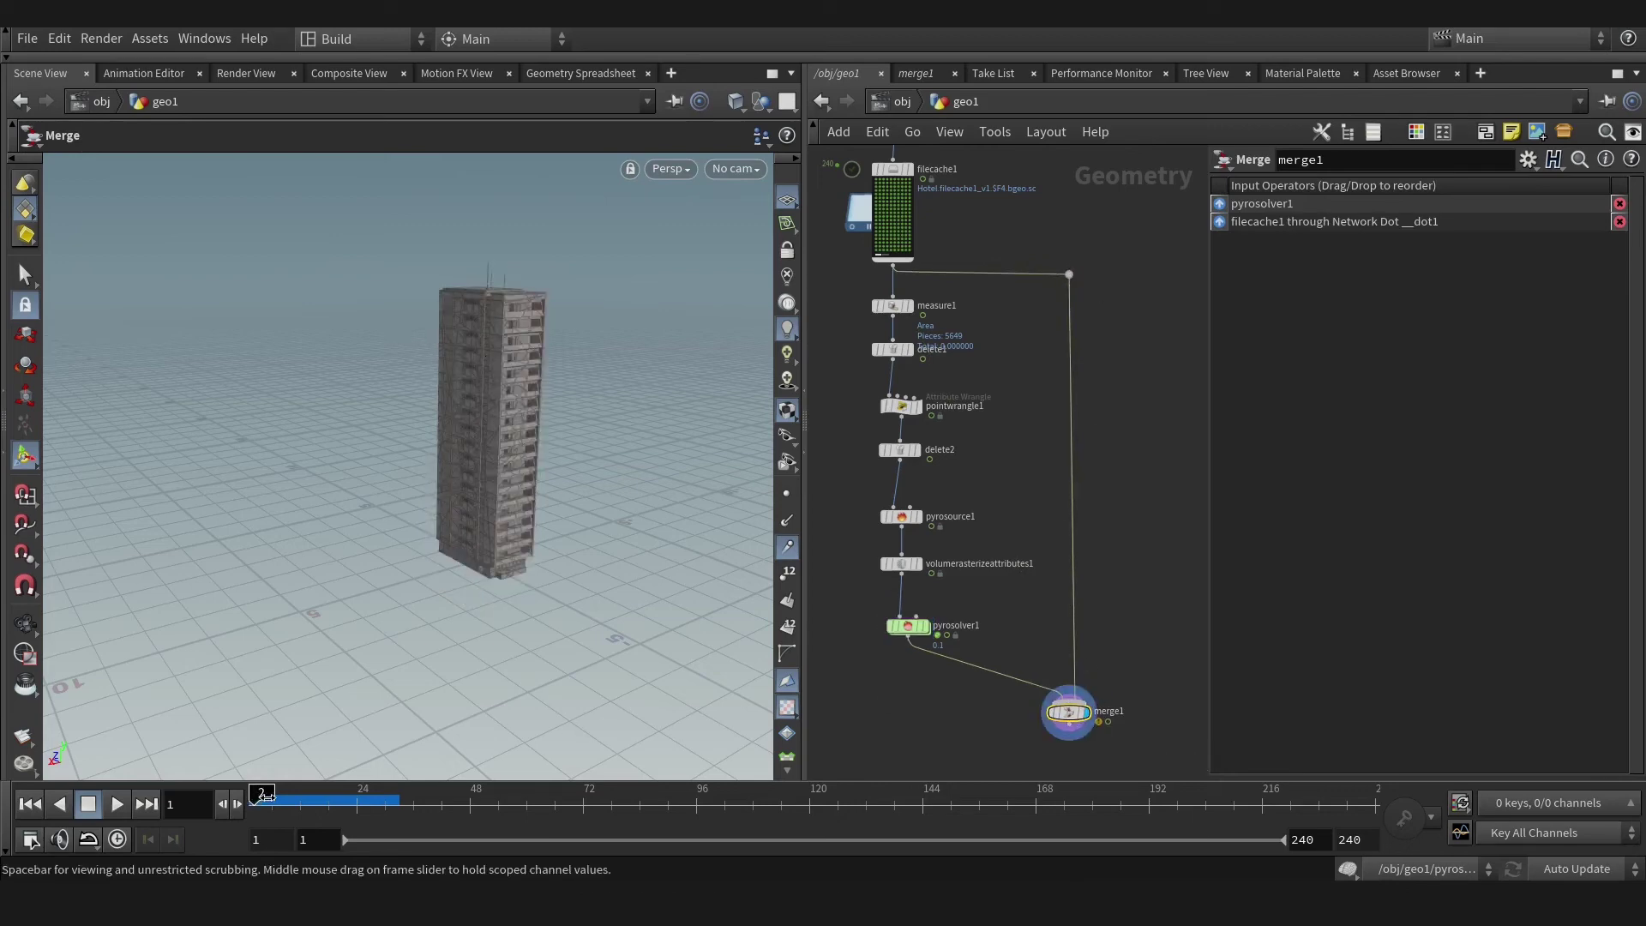
Play and stop the merged building and smoke, then return to frame 1.
mouse_move(264, 795)
mouse_down()
mouse_move(375, 794)
mouse_move(254, 795)
mouse_up()
click(117, 804)
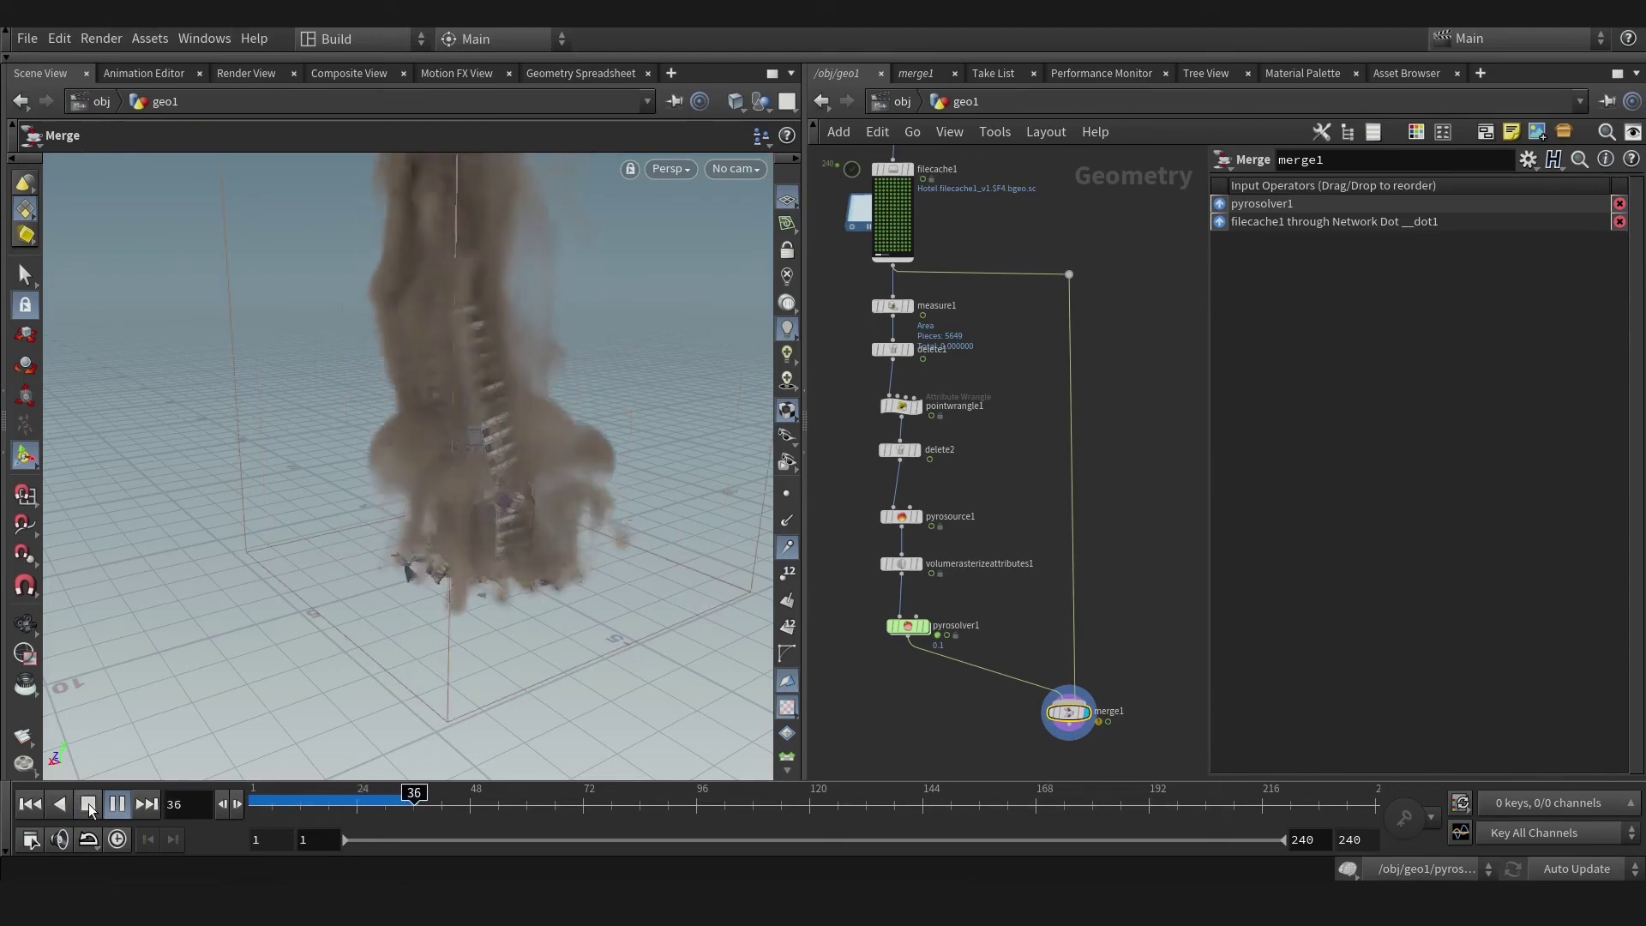
click(87, 804)
click(56, 805)
Copy pyrosolver1's 0.1 Voxel Size parameter after browsing its settings tabs.
scroll(926, 669, up, 3)
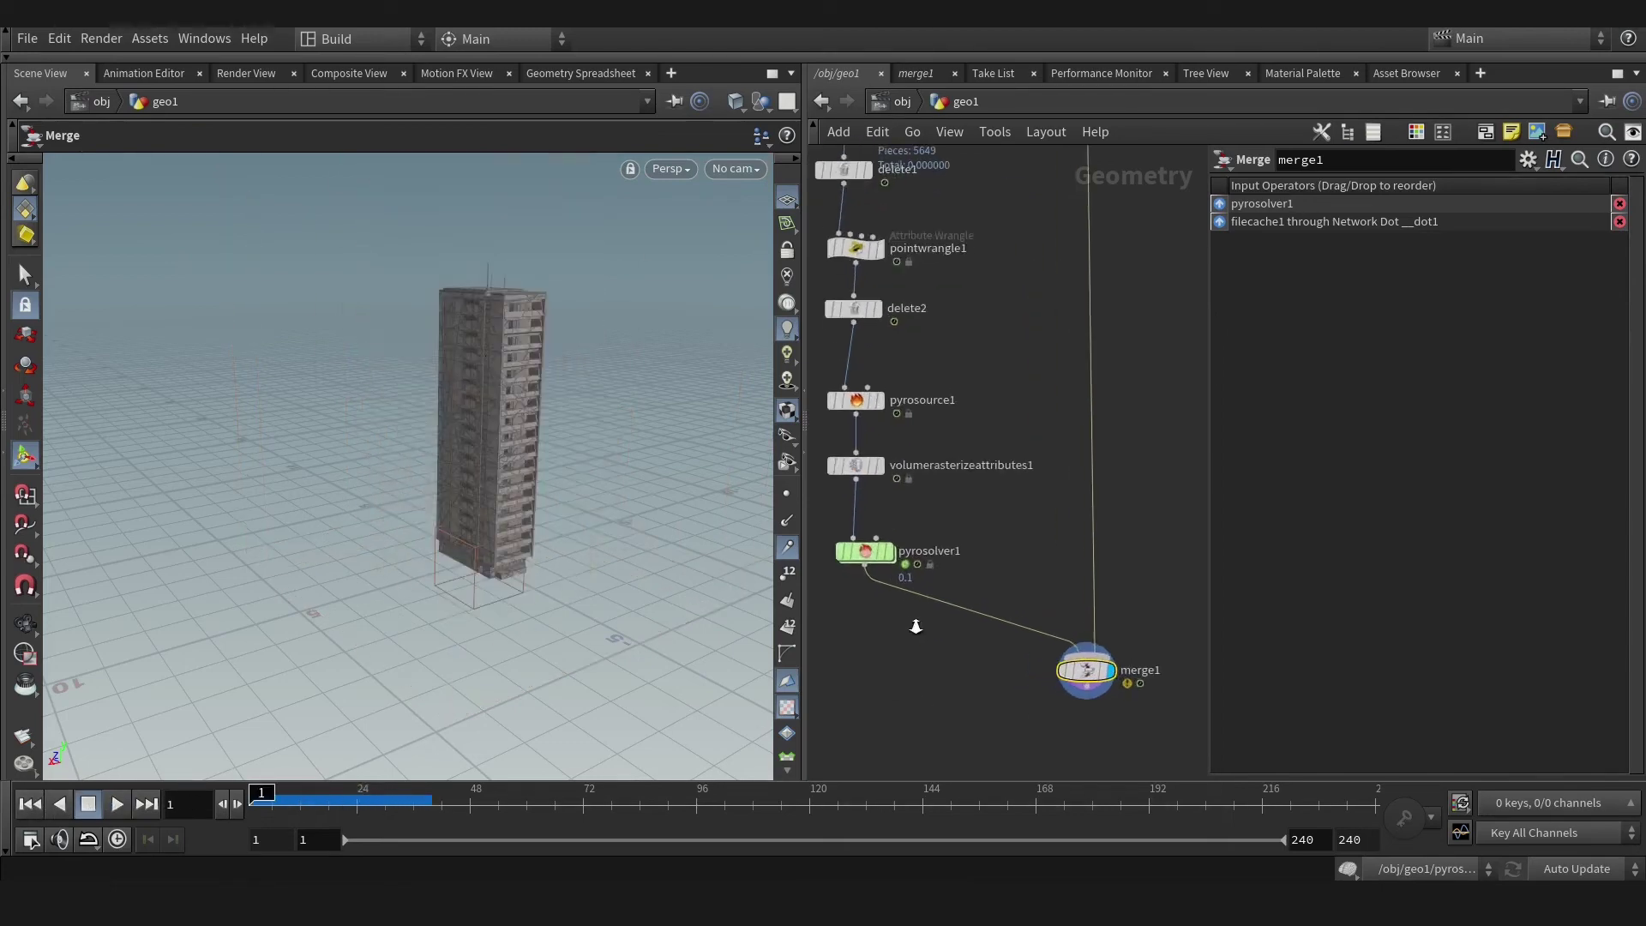
click(864, 553)
click(1308, 241)
click(1354, 241)
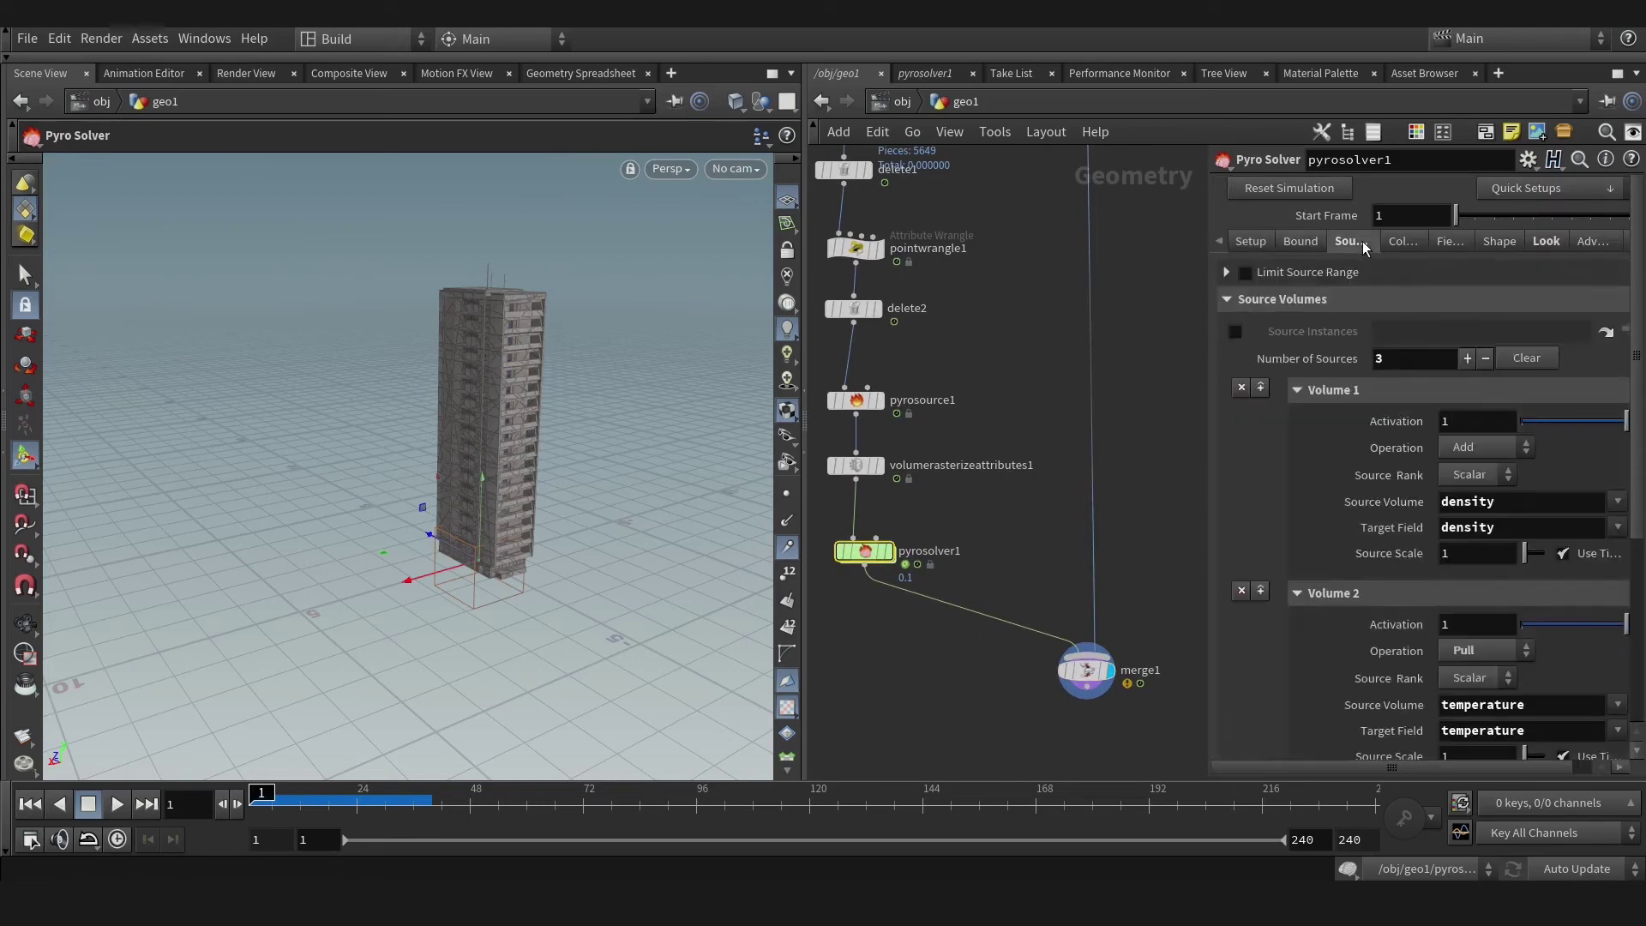
click(1400, 244)
click(1251, 241)
right_click(1343, 306)
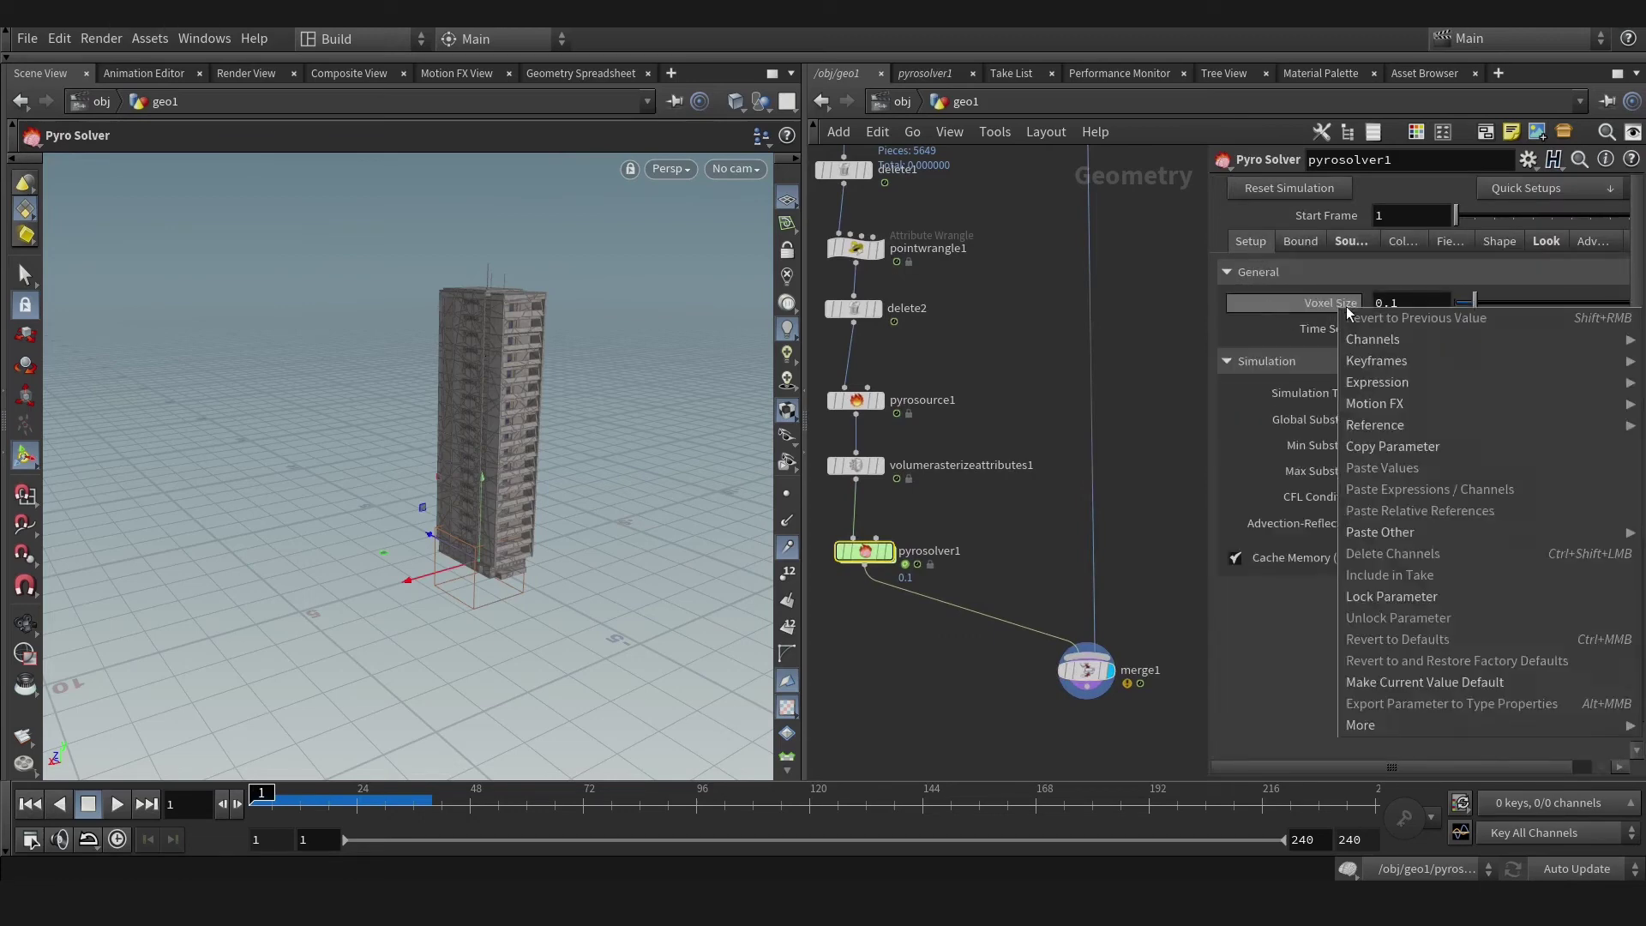
click(1410, 449)
Paste it as relative references into the rasterize Voxel Size and pyrosource1 Particle Separation.
click(855, 466)
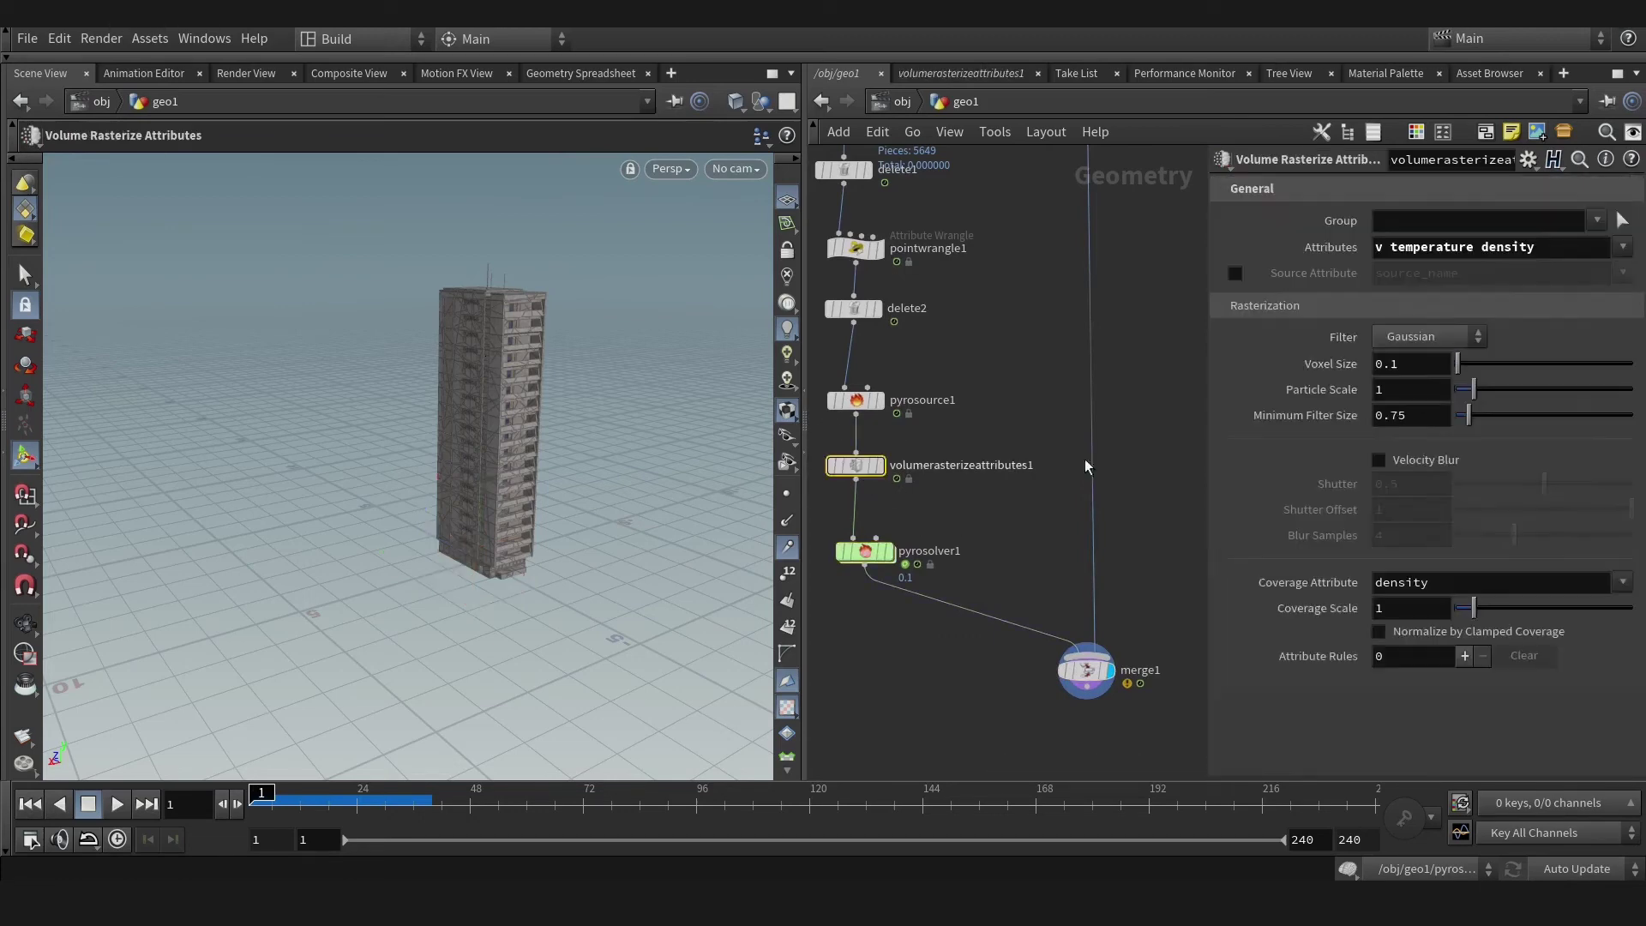
right_click(1332, 373)
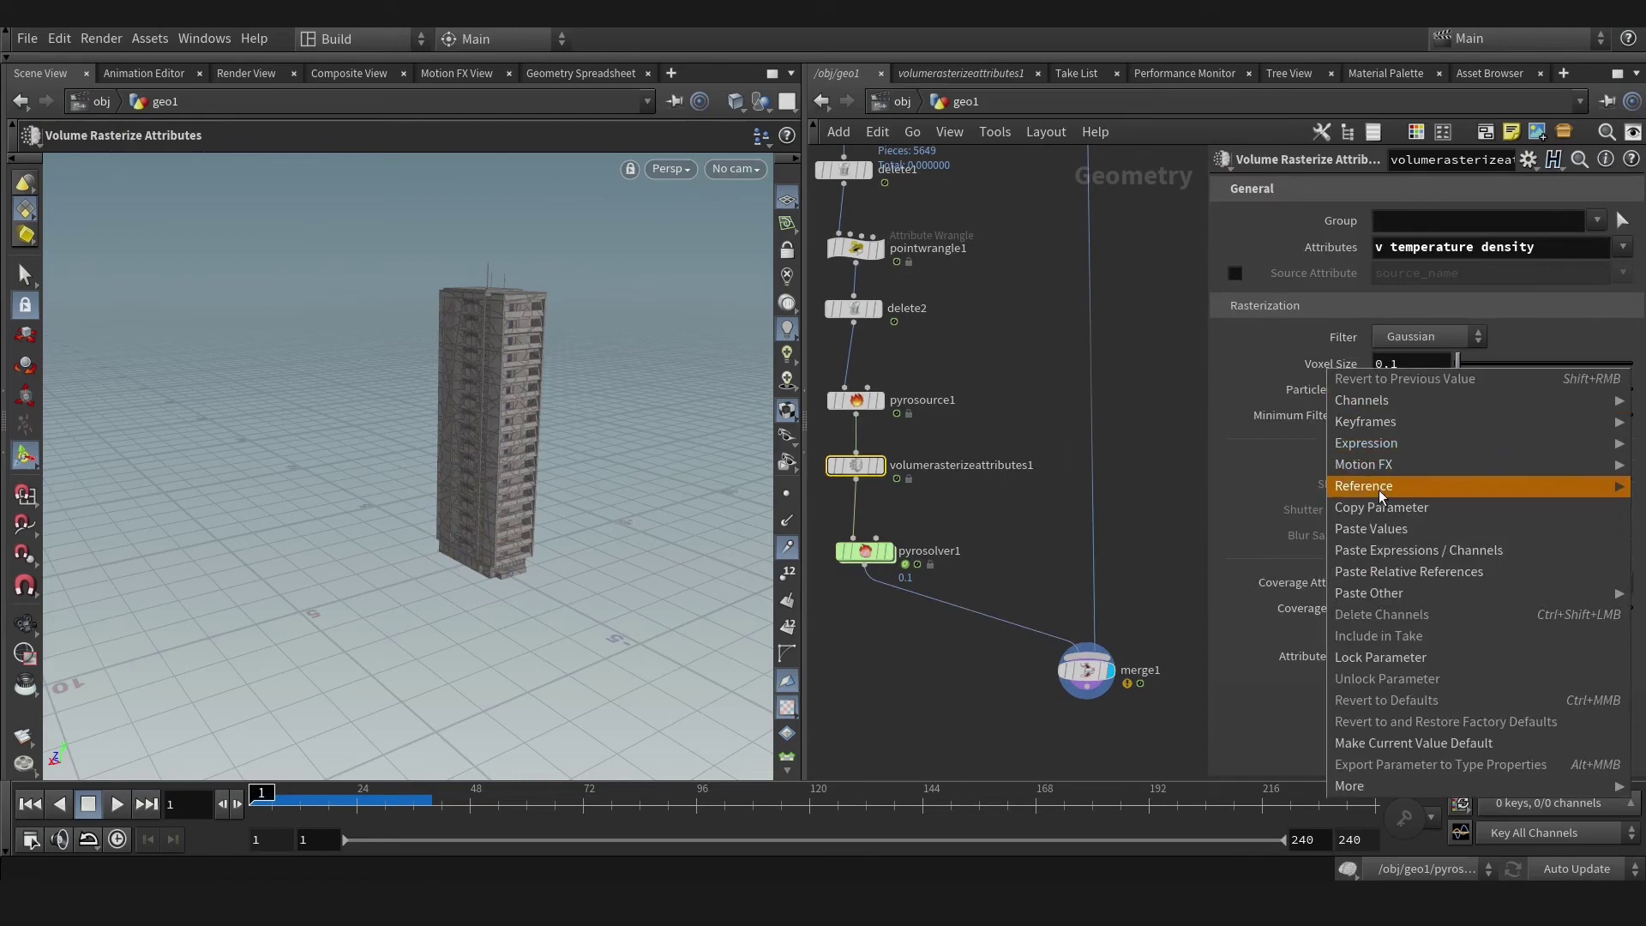
click(1399, 568)
click(1355, 367)
click(854, 403)
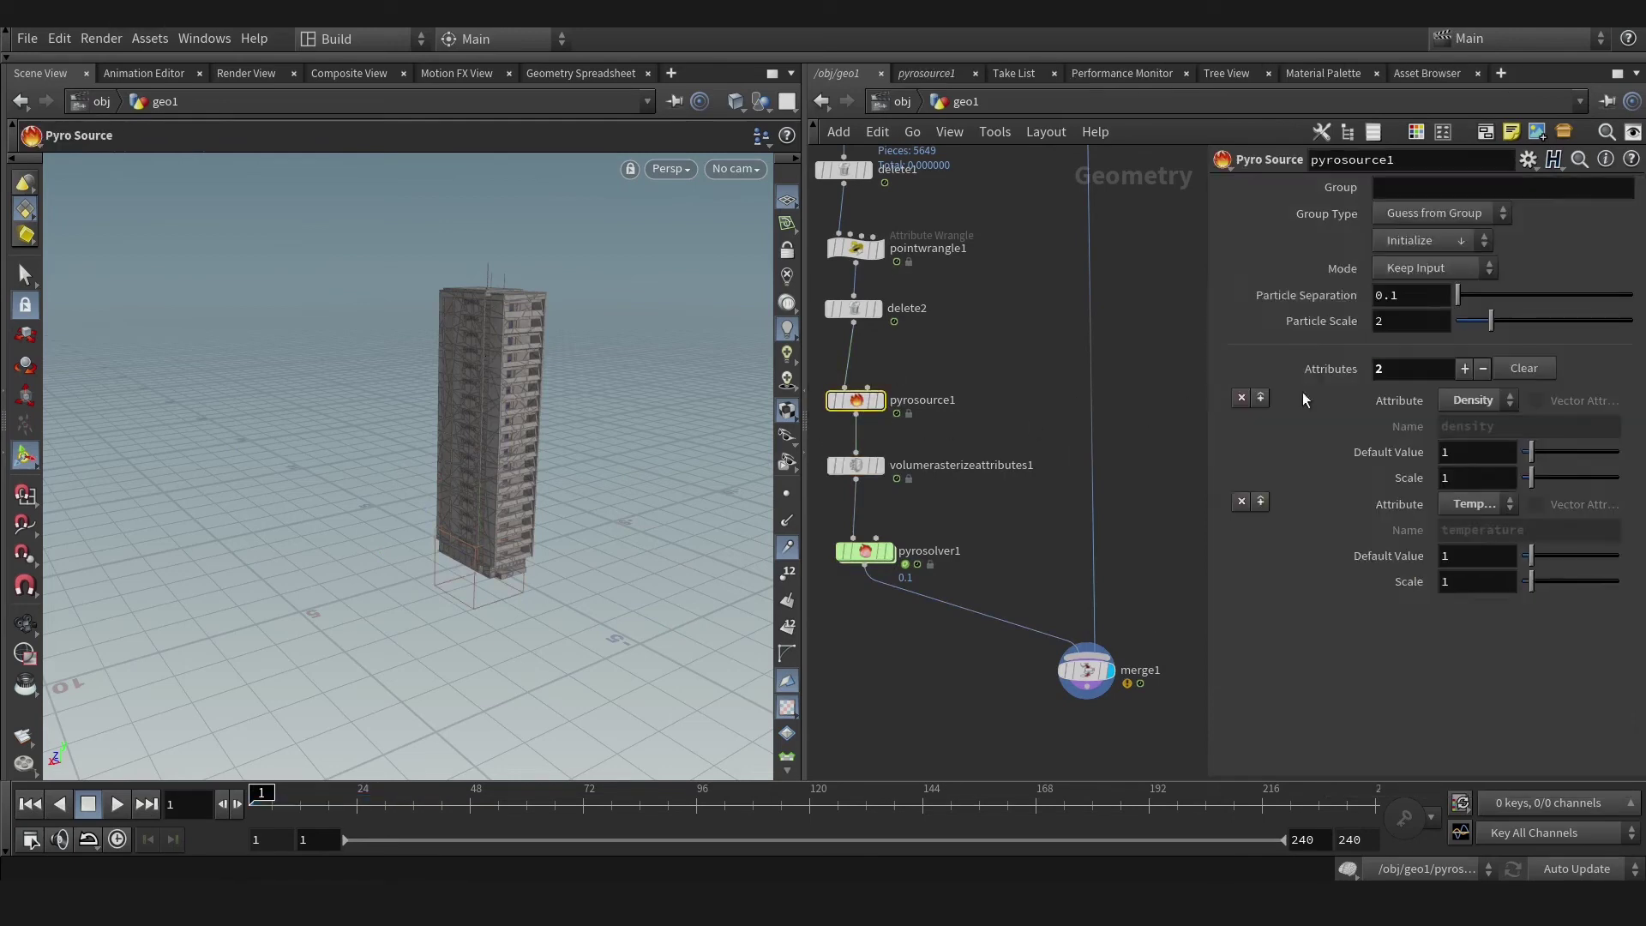
right_click(1331, 306)
click(1411, 503)
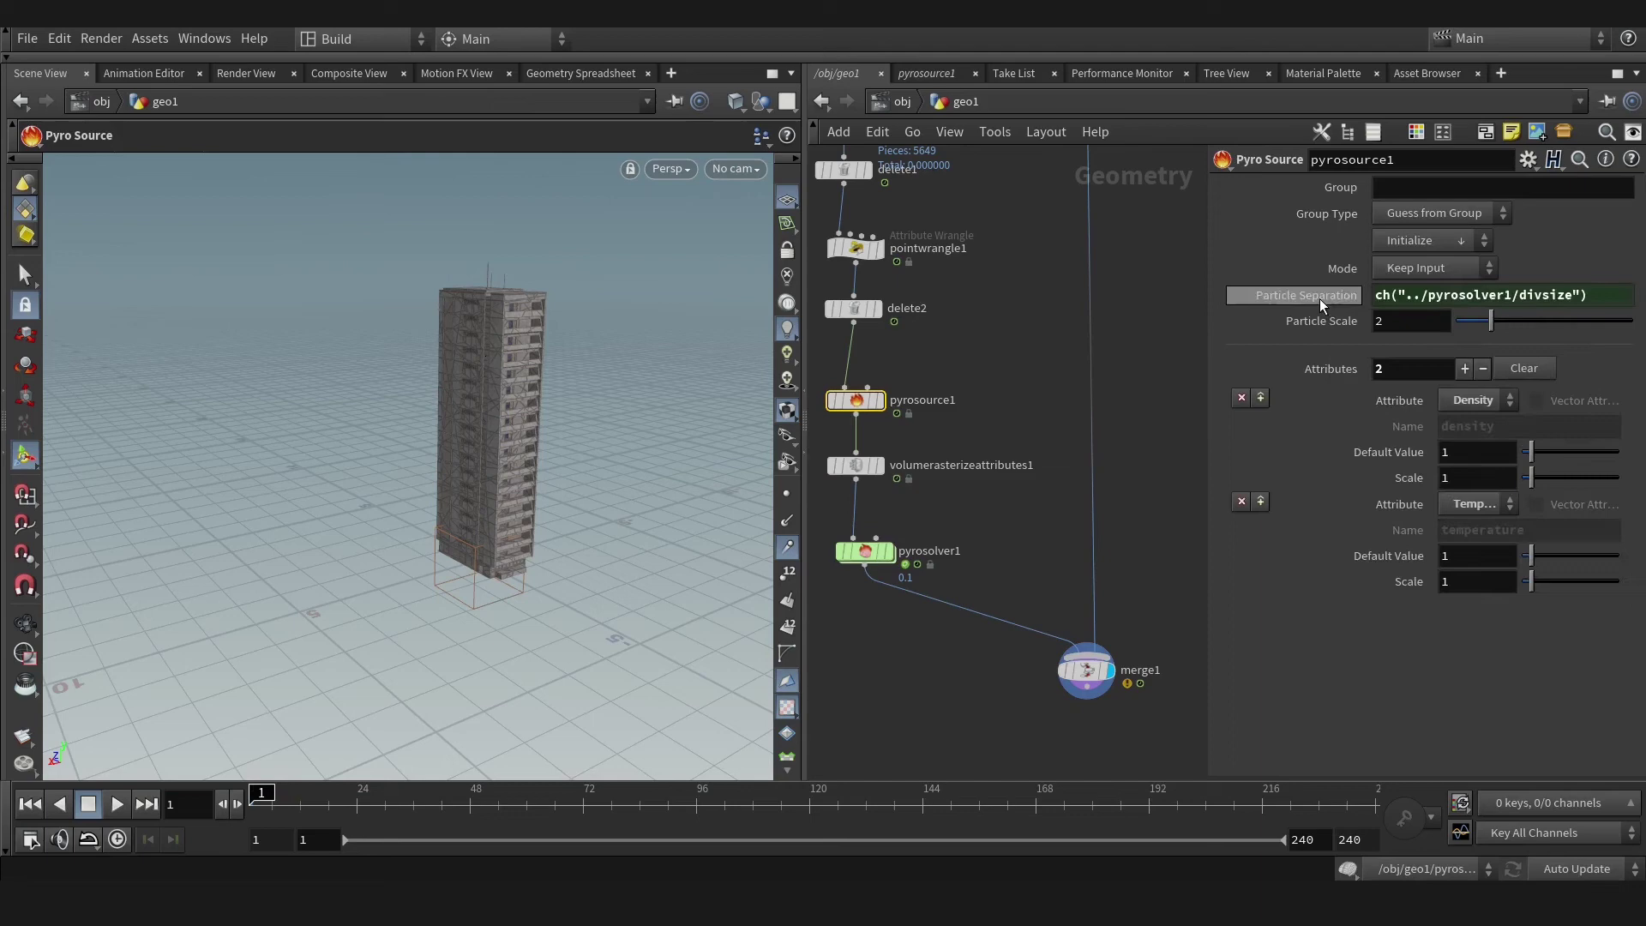
click(1312, 295)
click(868, 559)
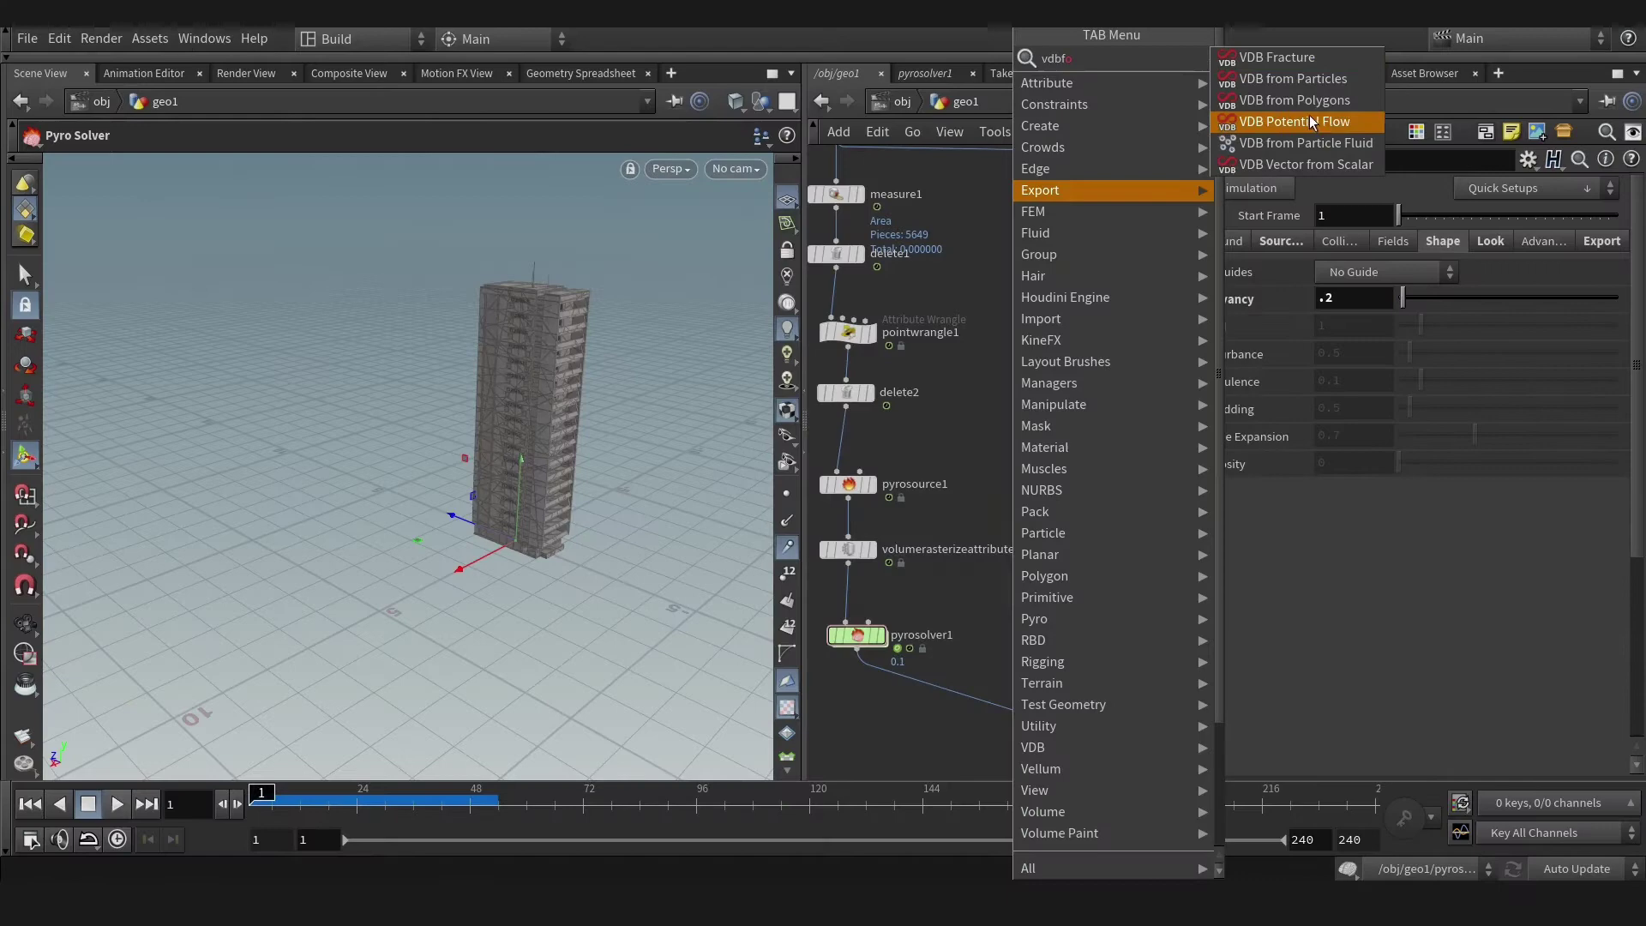
Add a Box node and a VDB from Polygons node to the network.
key(Return)
key(Tab)
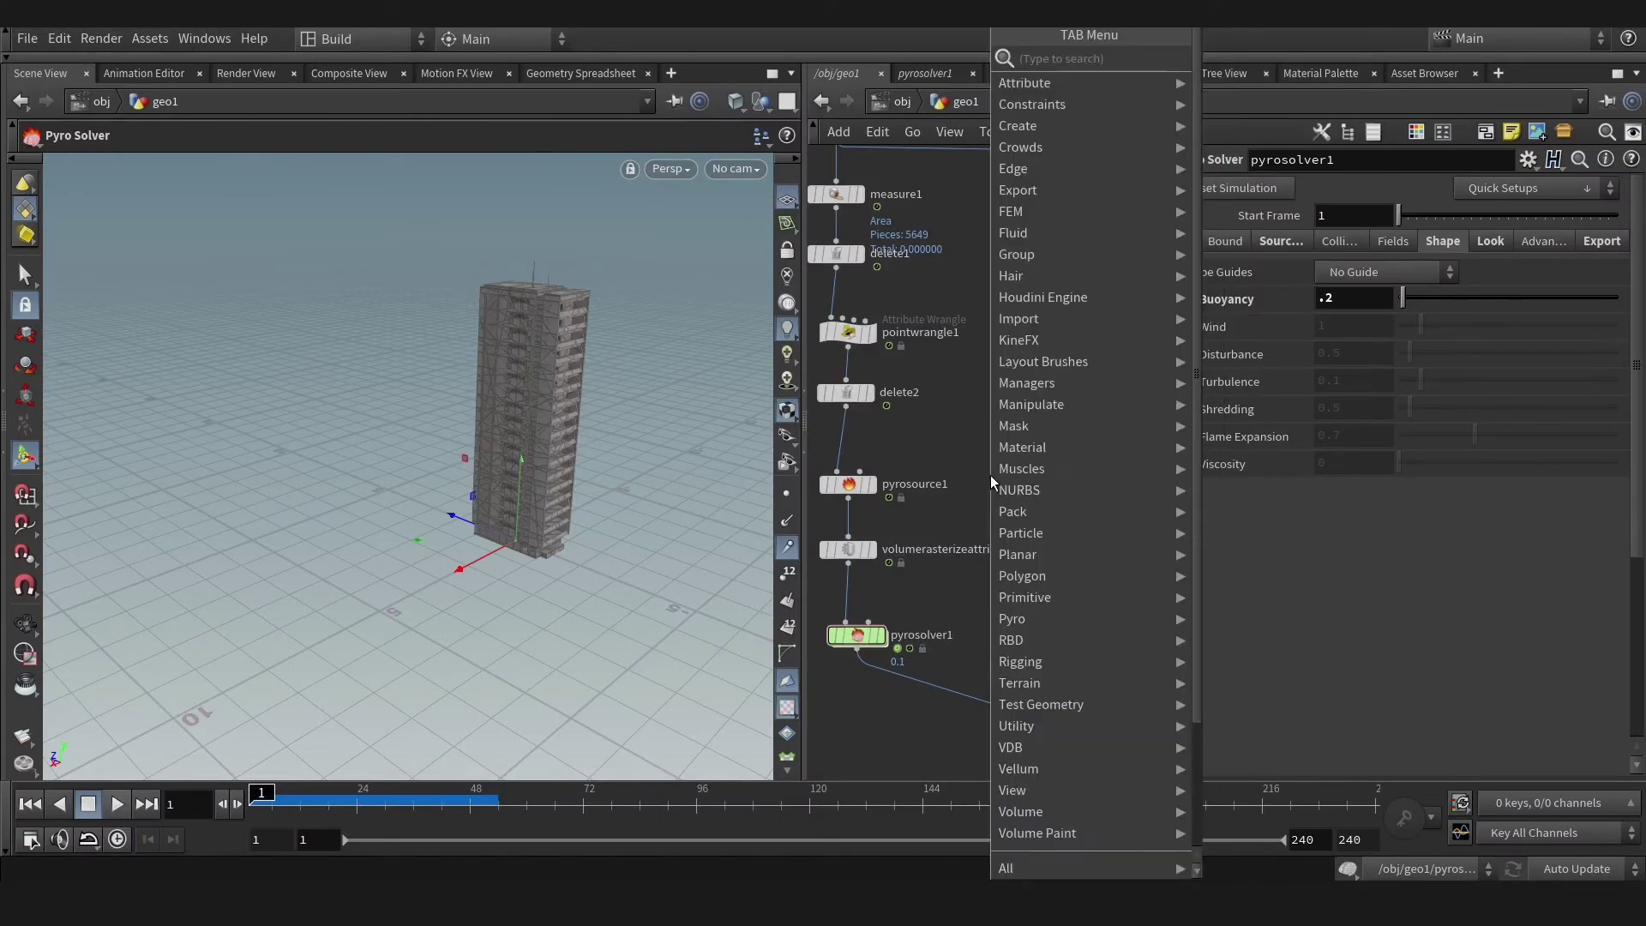
mouse_move(1016, 232)
click(1270, 107)
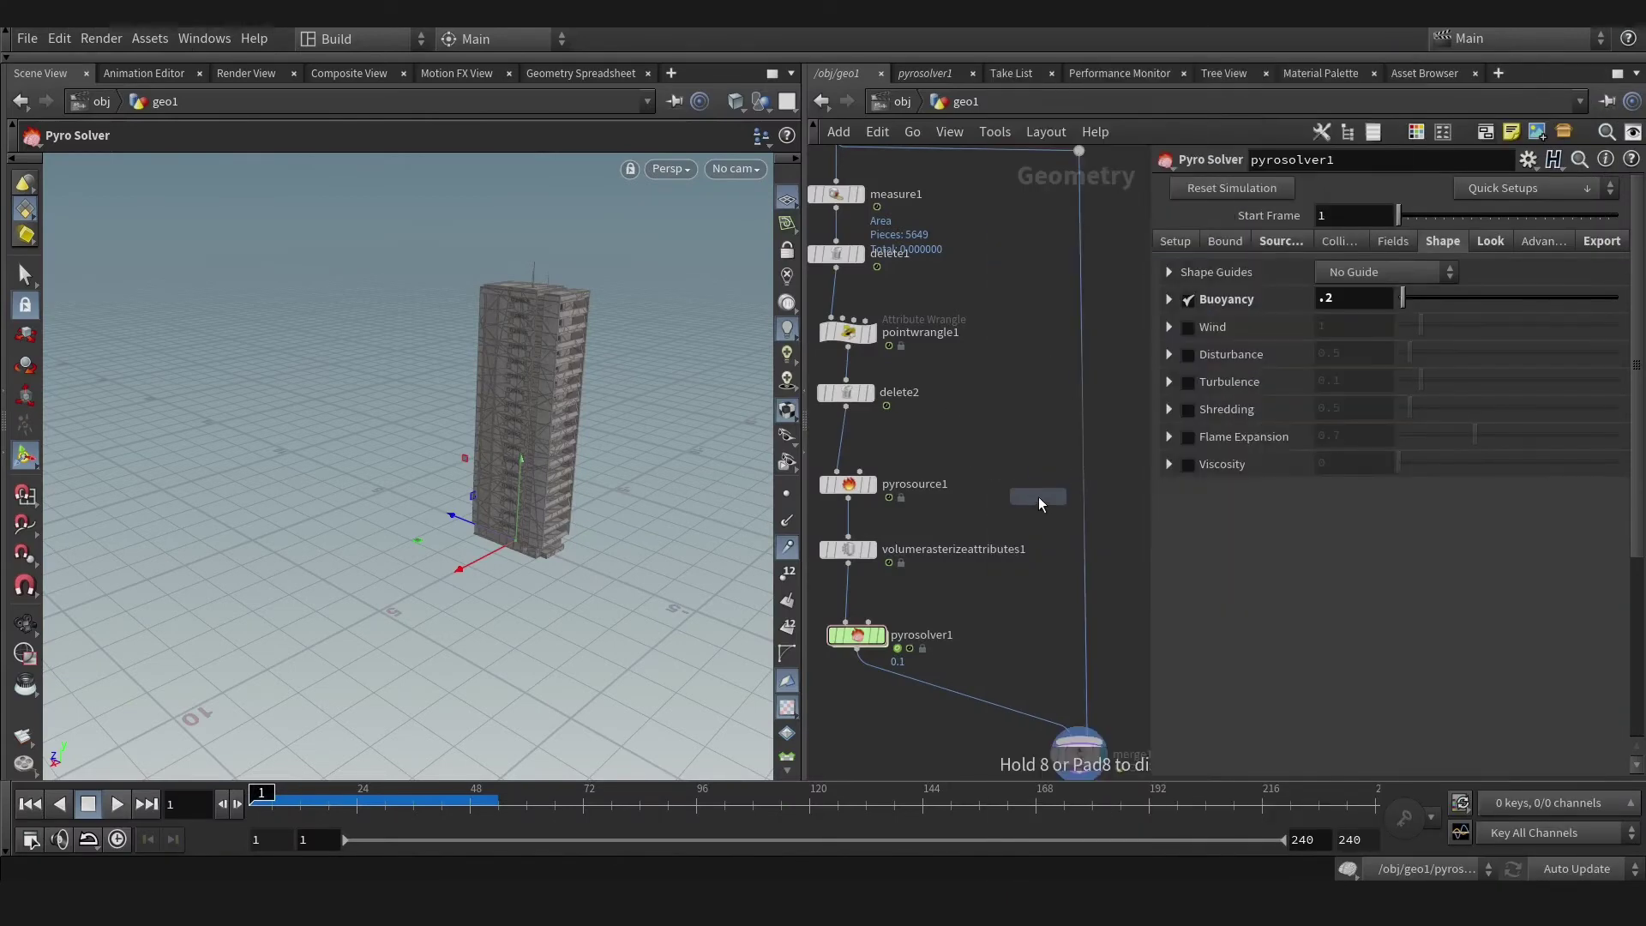
click(1041, 504)
key(Tab)
text(vdbf)
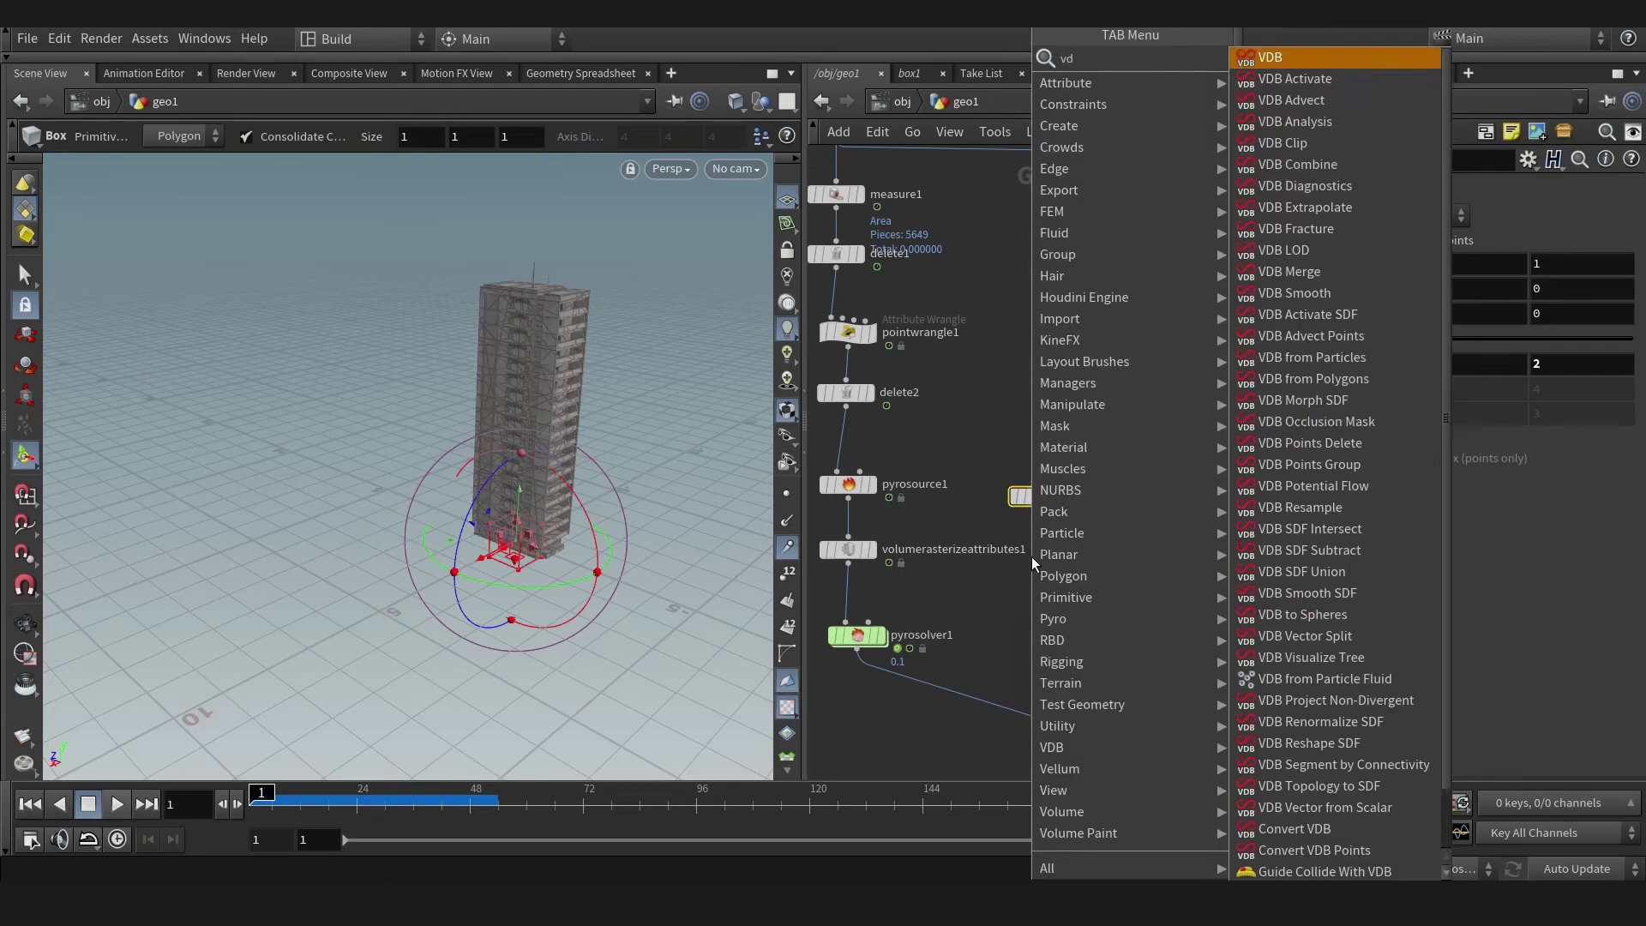
click(1325, 99)
click(1020, 575)
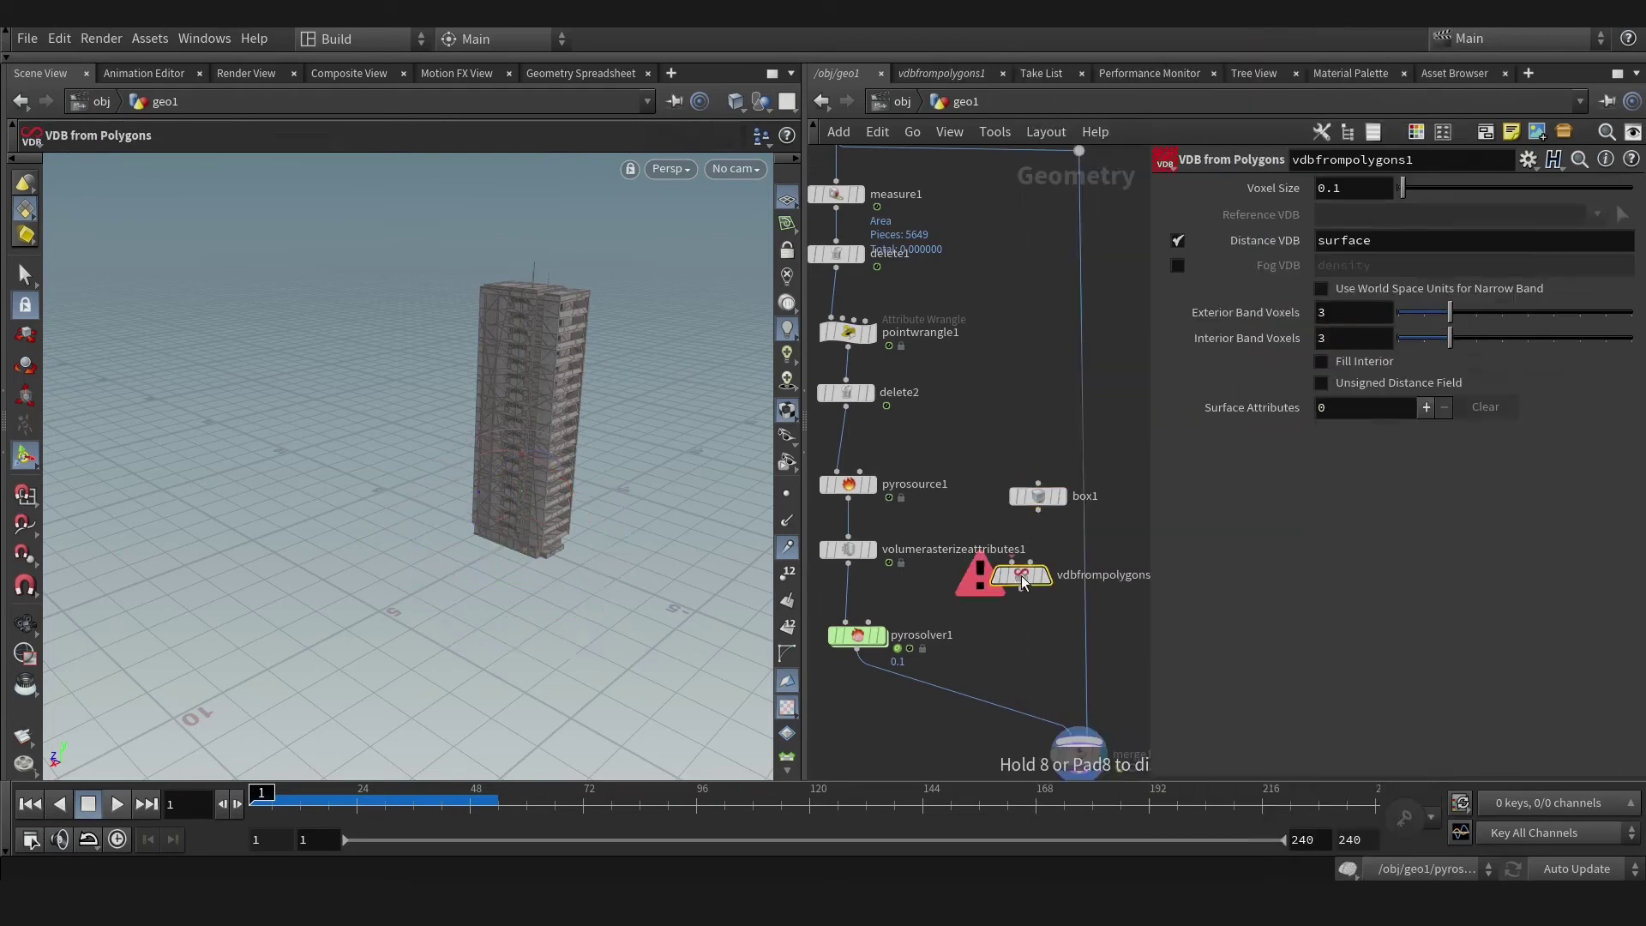
Scale box1 into a thin ground slab about 19 by 0.11 by 14.
click(1059, 465)
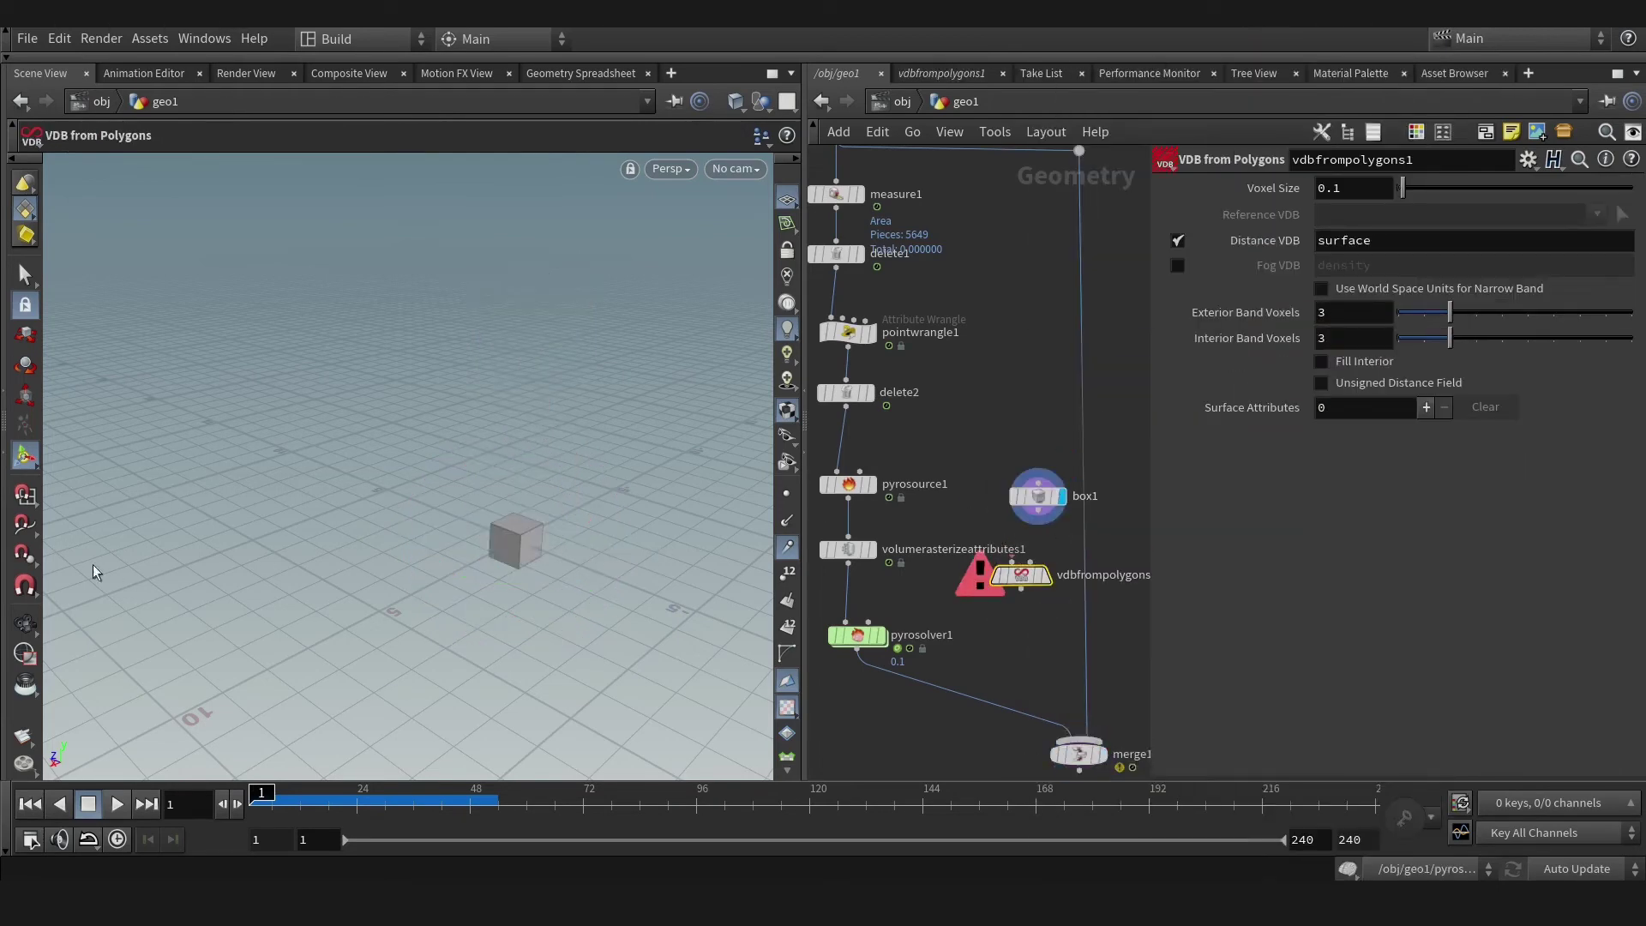
click(1038, 500)
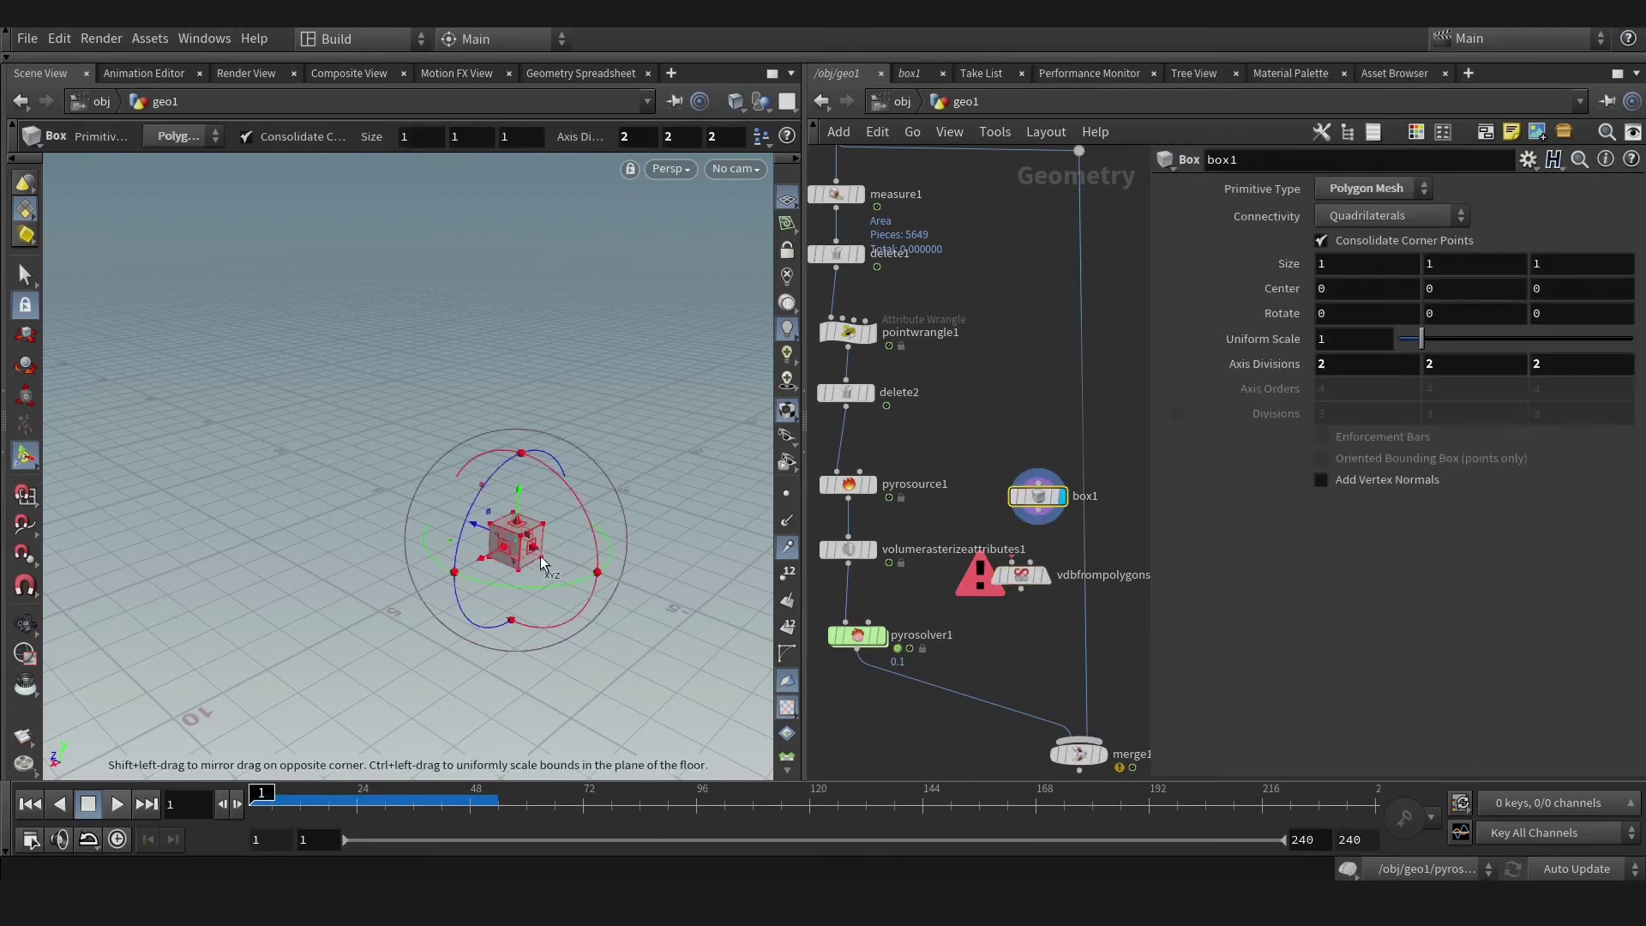
drag(535, 556, 661, 595)
drag(553, 581, 228, 723)
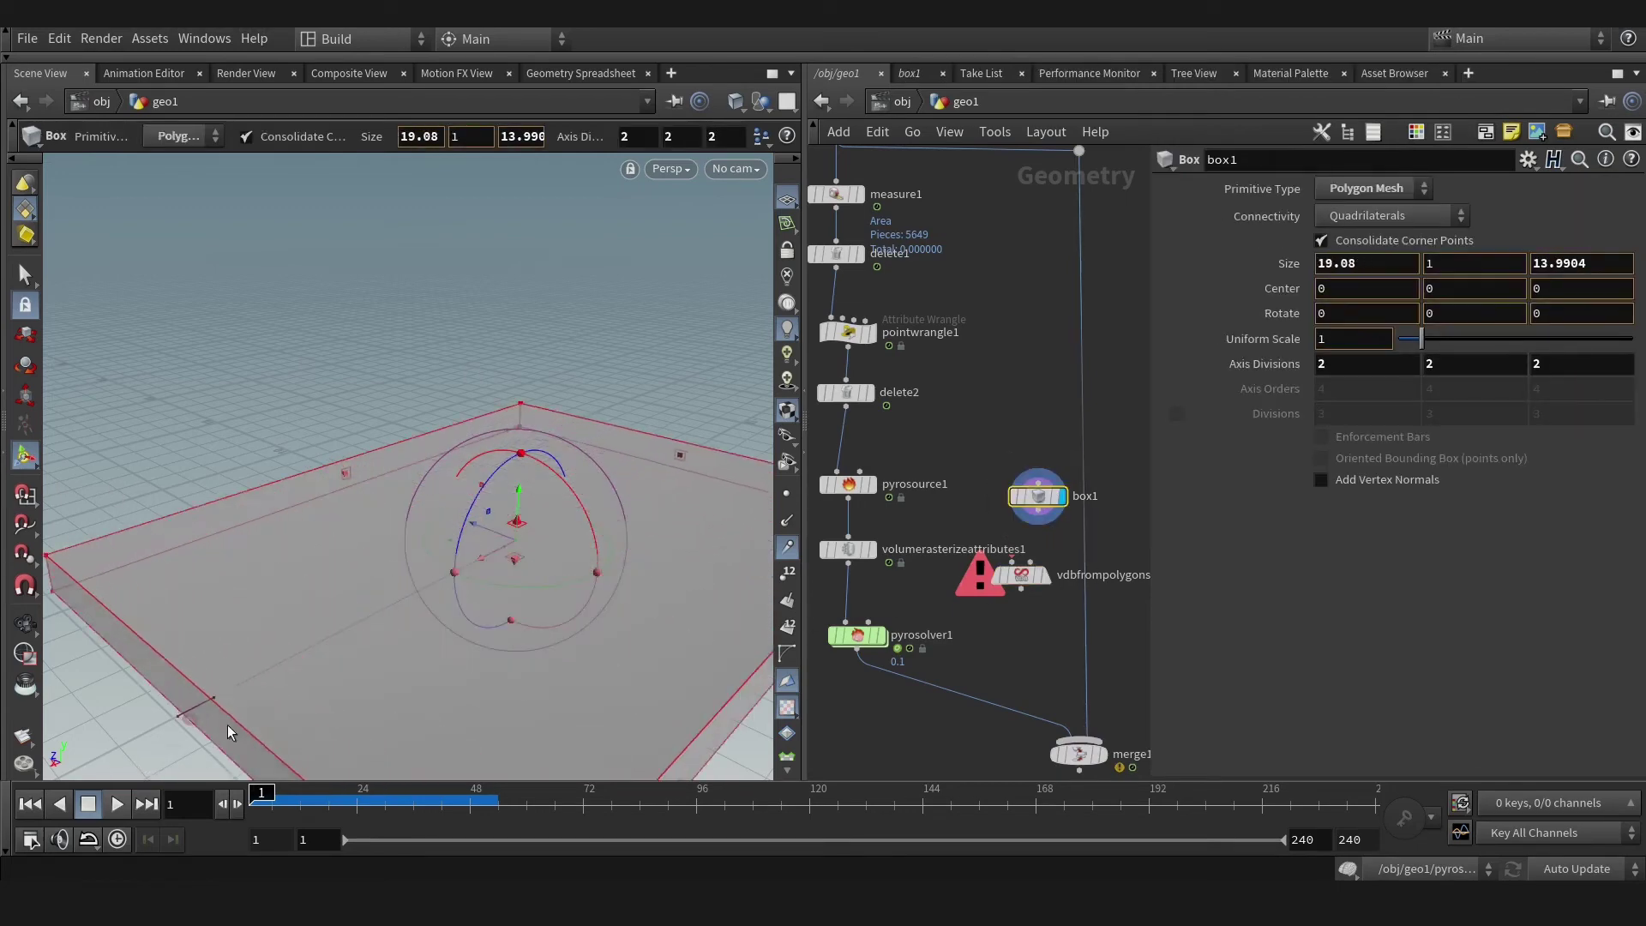
drag(339, 622, 343, 662)
scroll(987, 618, up, 3)
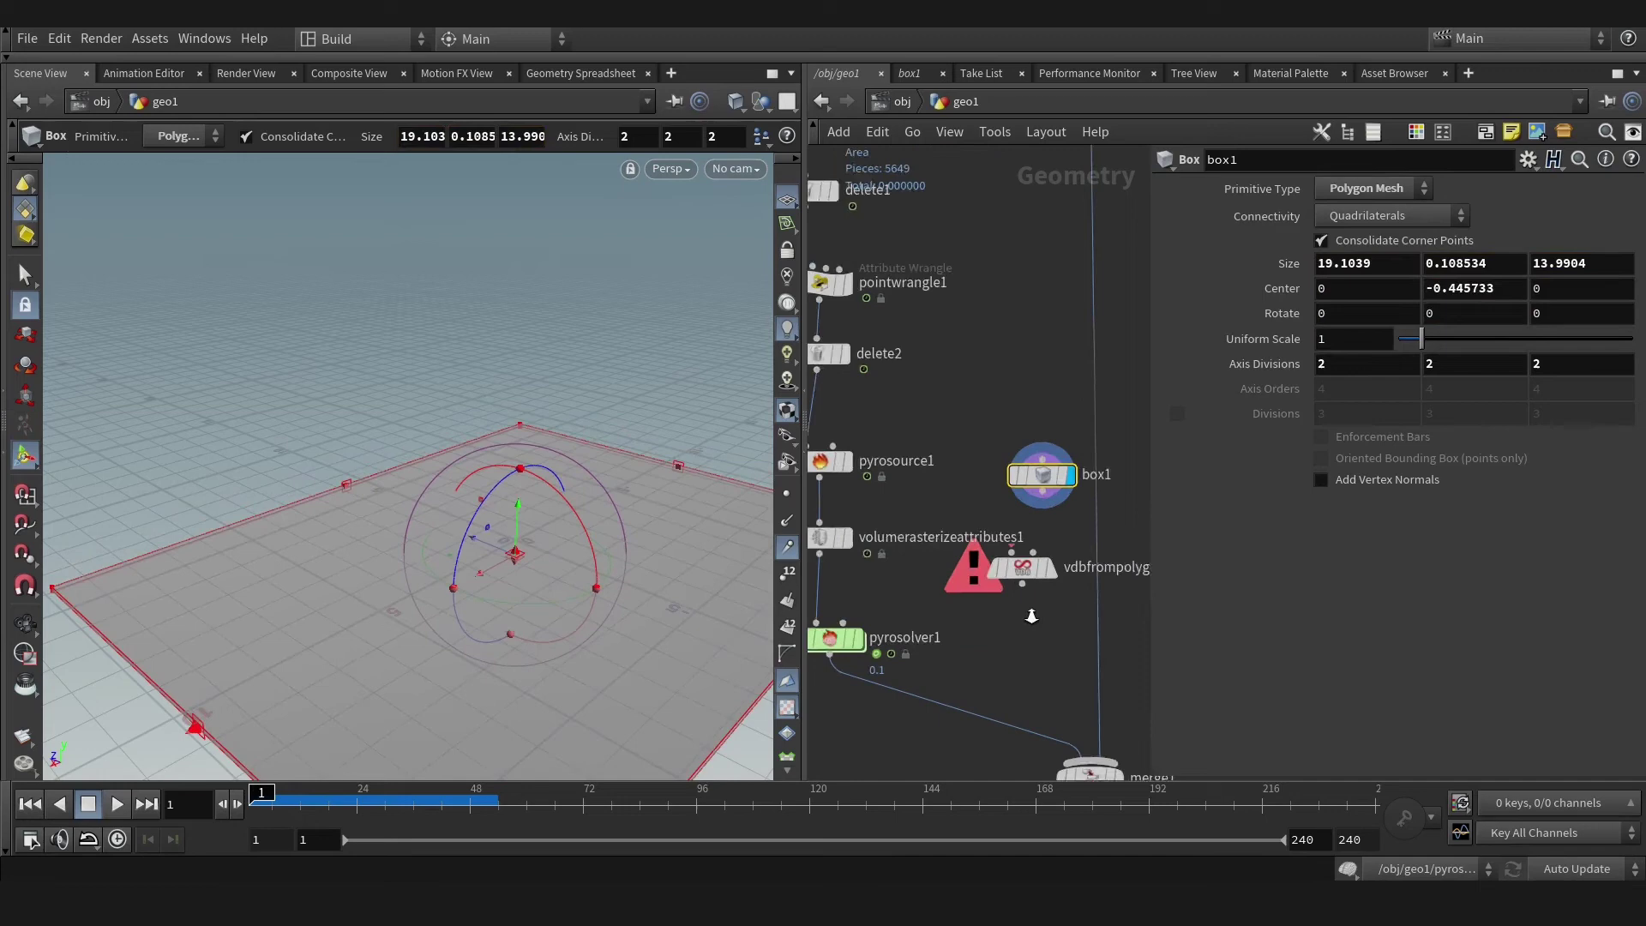
Wire box1 through vdbfrompolygons1 into pyrosolver1's input and display the solver.
middle_drag(1053, 479, 1091, 458)
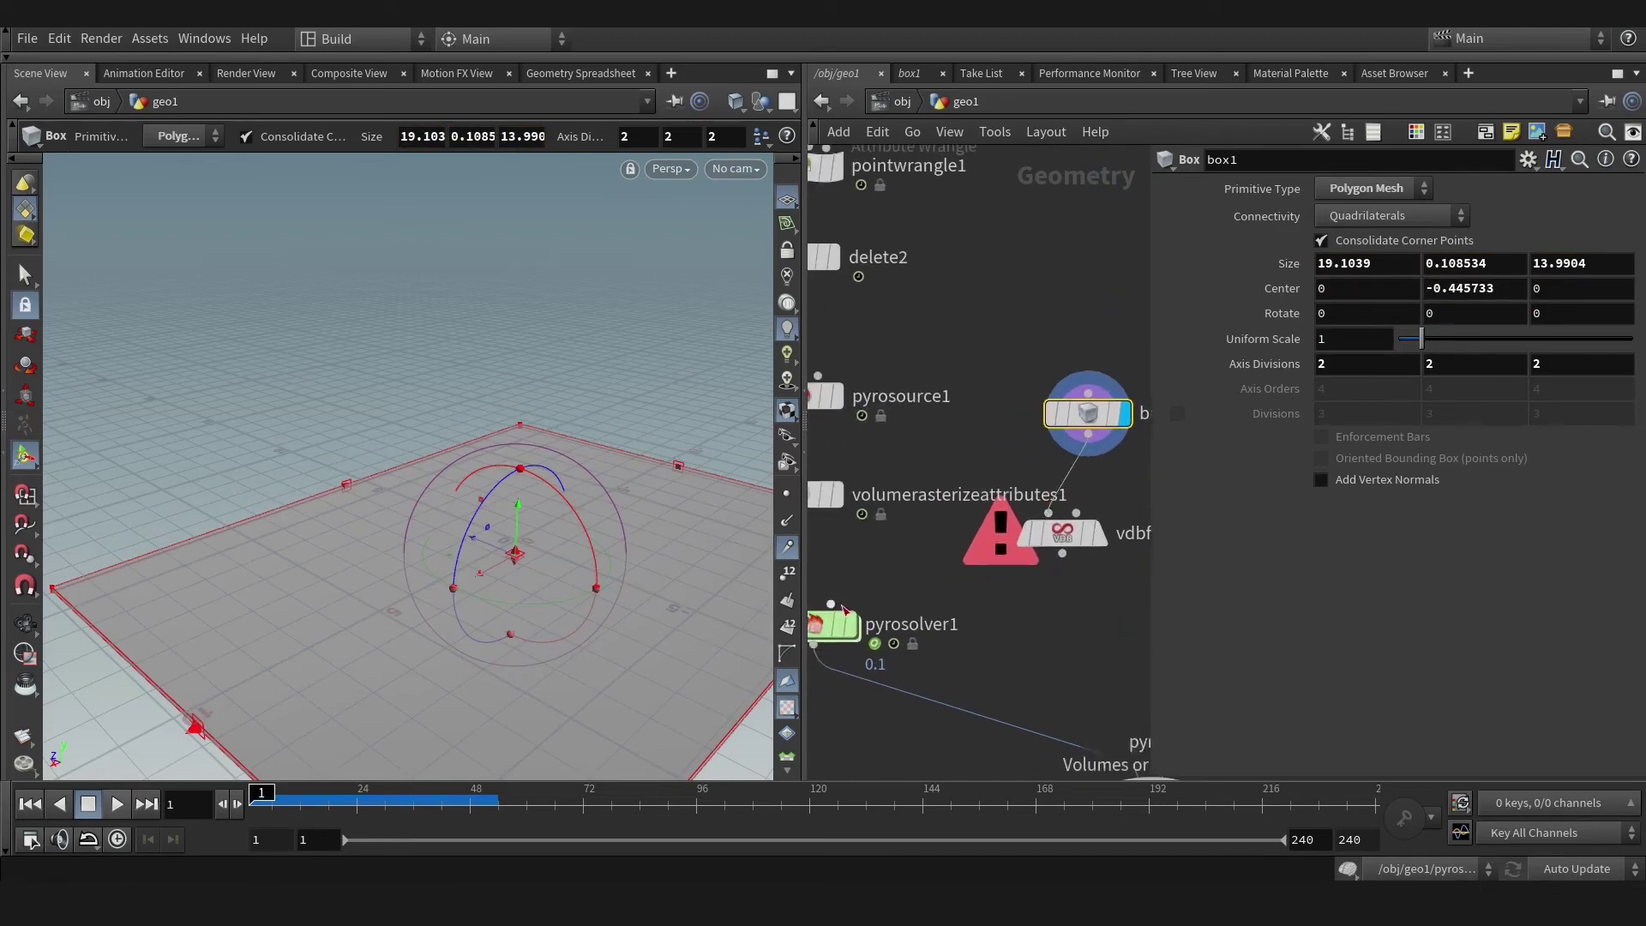
drag(831, 605, 1068, 553)
click(1085, 533)
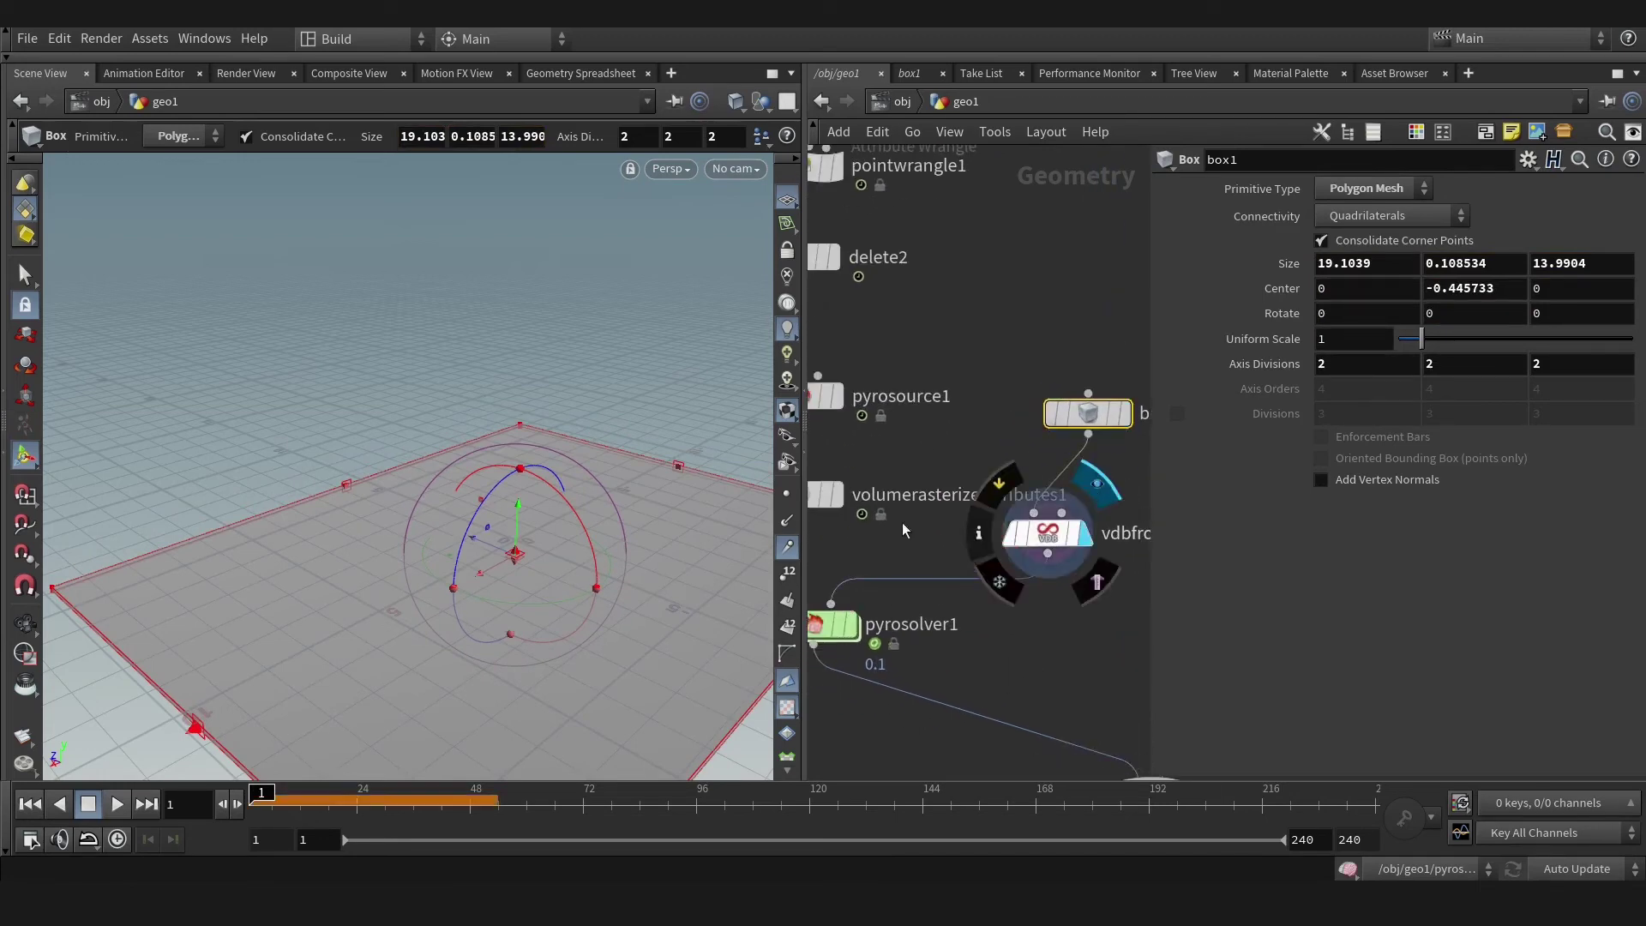
key(Escape)
key(Return)
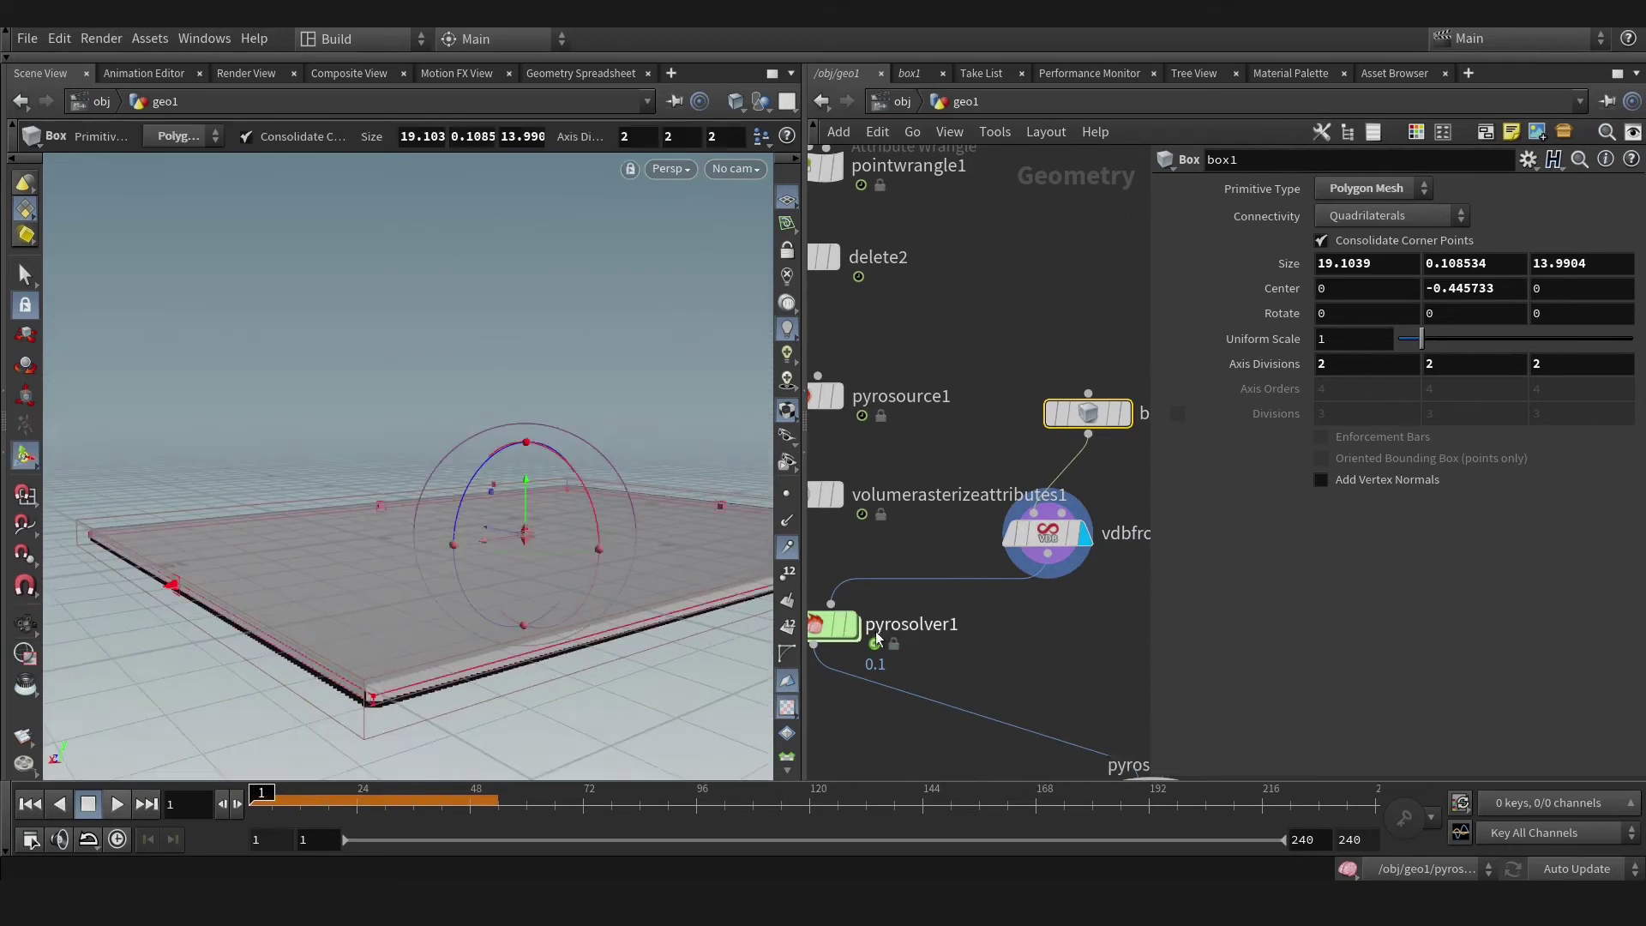
click(854, 594)
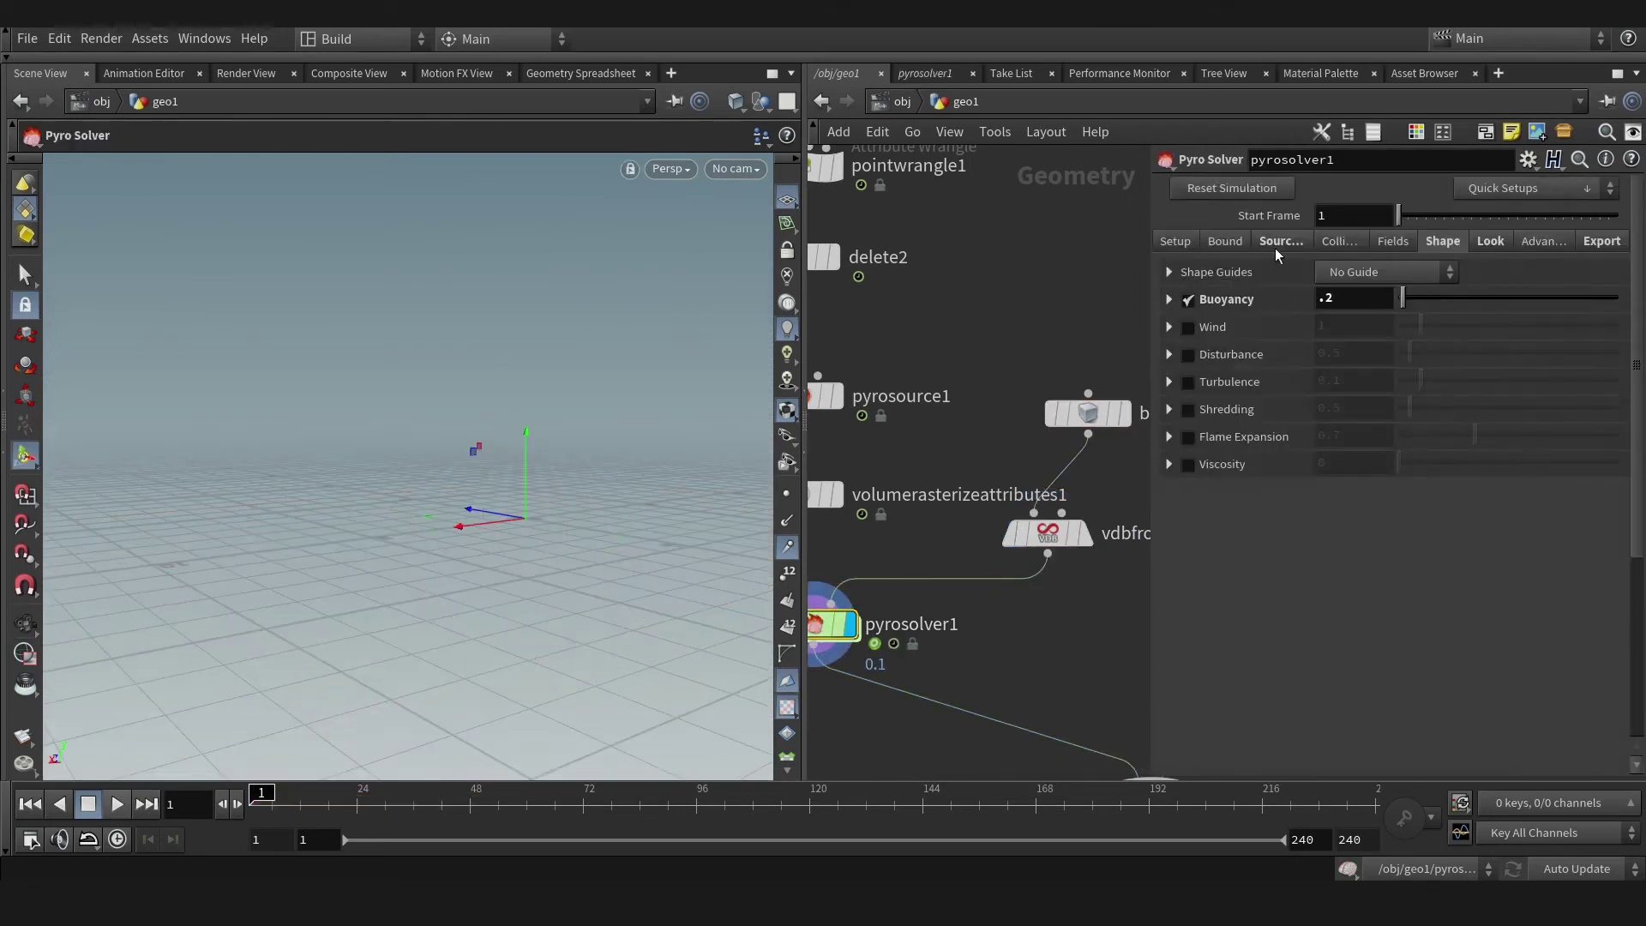
Set pyrosolver1's Collision Type to SDF + Volume Velocity using the VDB surface.
click(1327, 243)
click(1388, 356)
click(1364, 375)
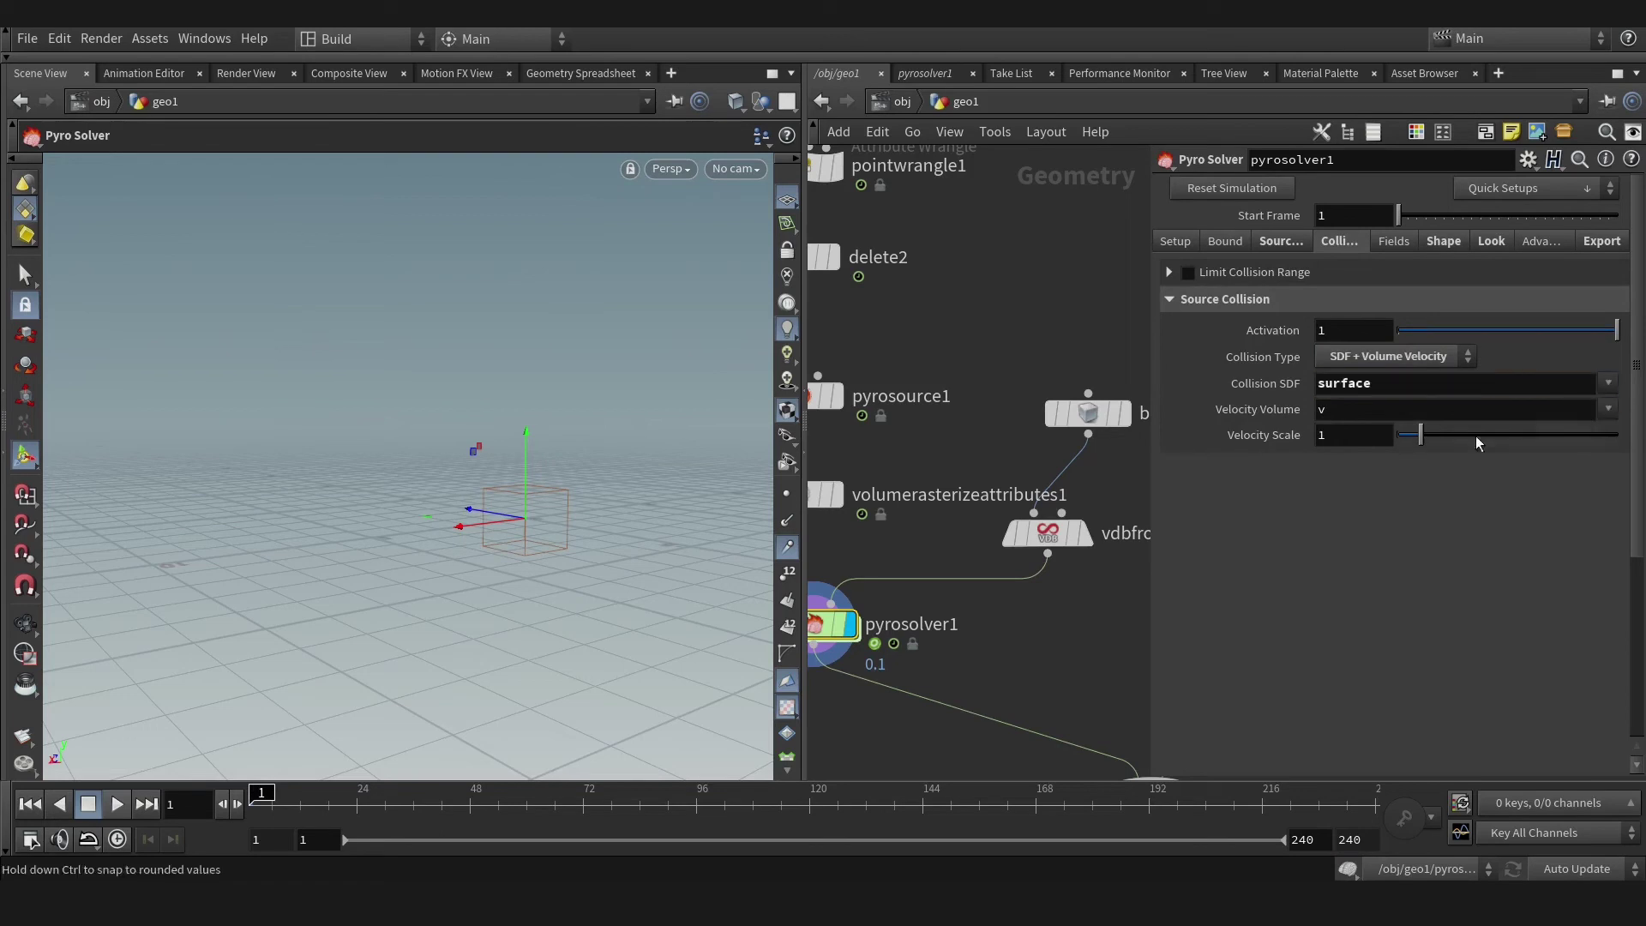
click(1048, 533)
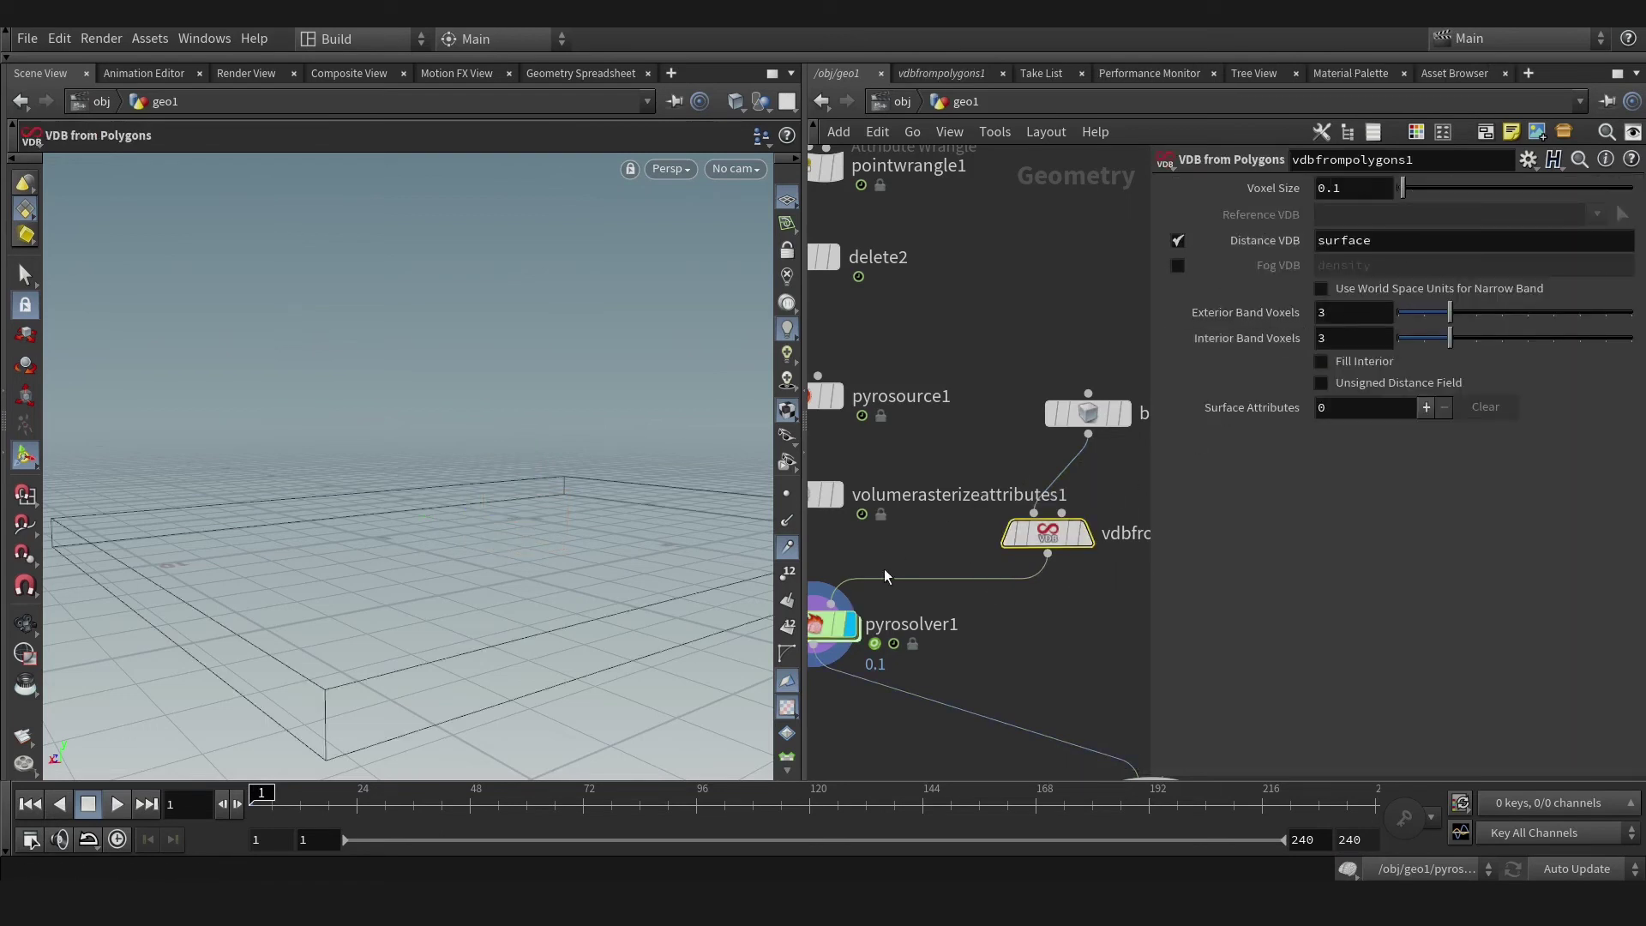
Inspect the smoke spreading across the slab, then display merge1's combined result.
click(836, 625)
middle_drag(858, 685, 934, 638)
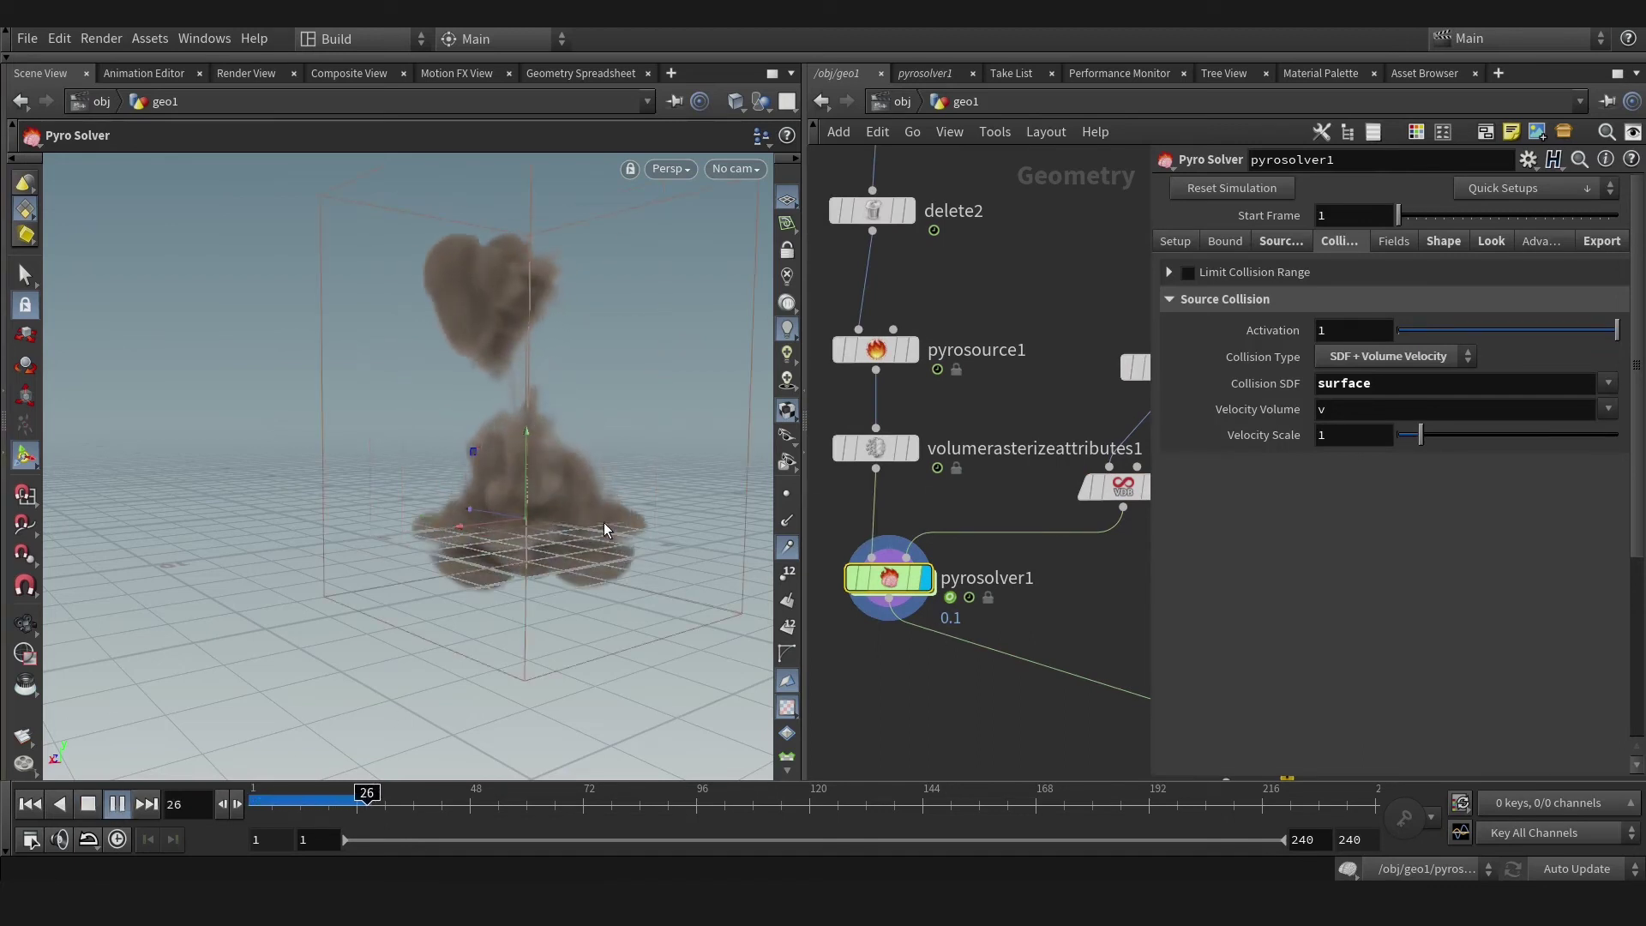
alt+drag(603, 522, 166, 698)
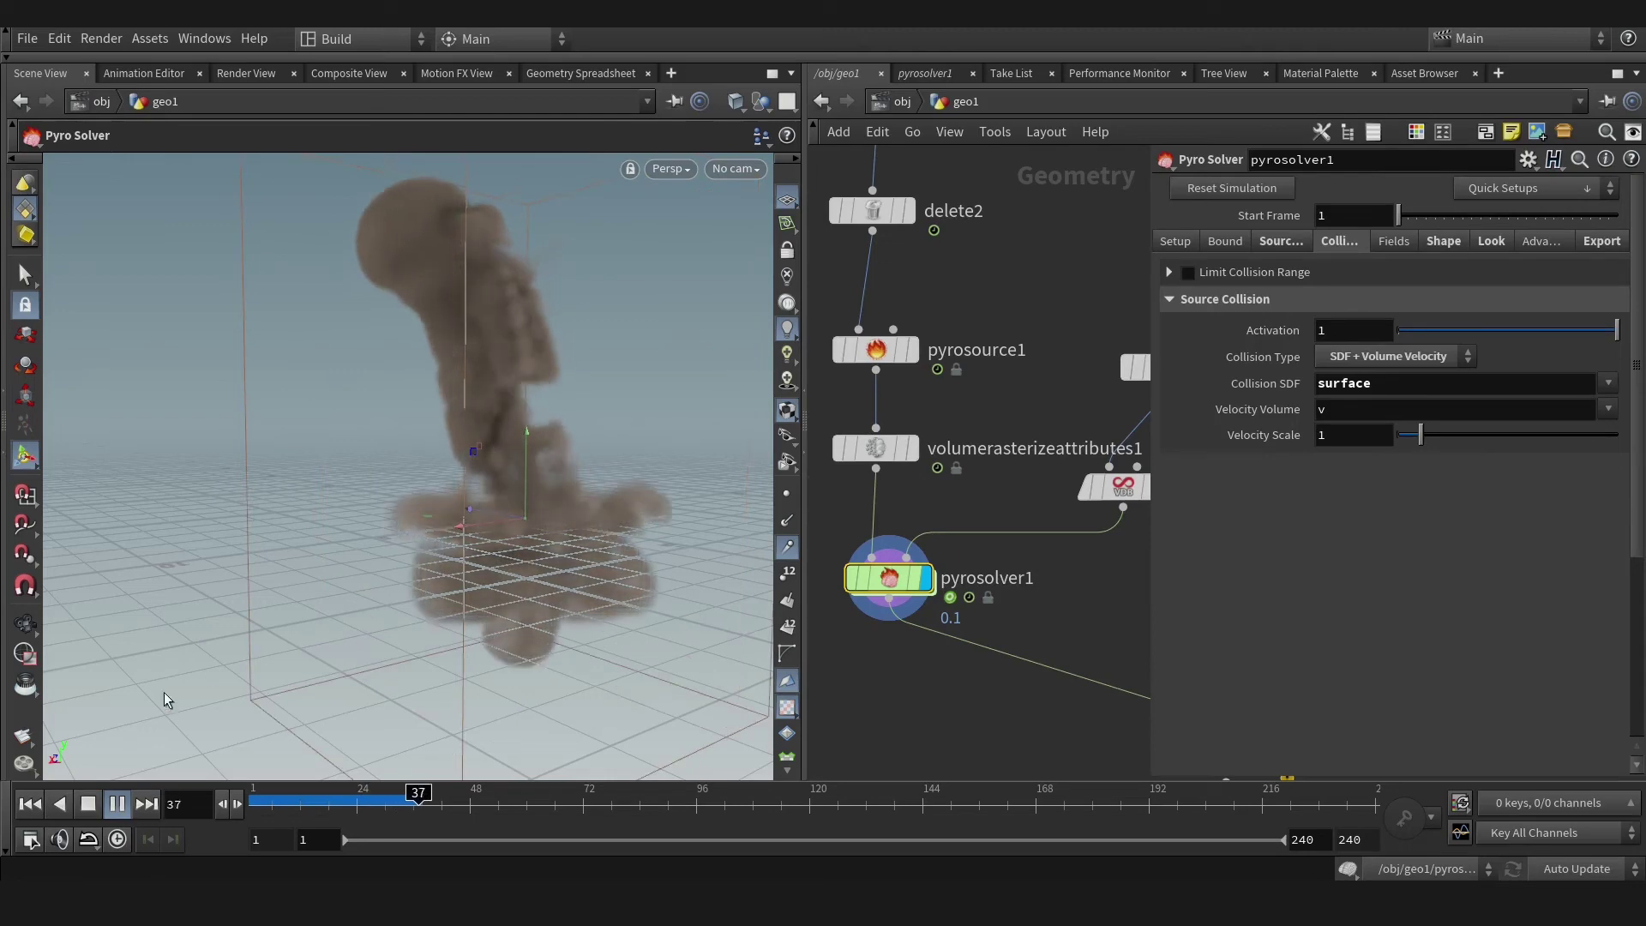
click(89, 804)
alt+drag(532, 596, 1039, 712)
middle_drag(1039, 711, 772, 563)
click(986, 611)
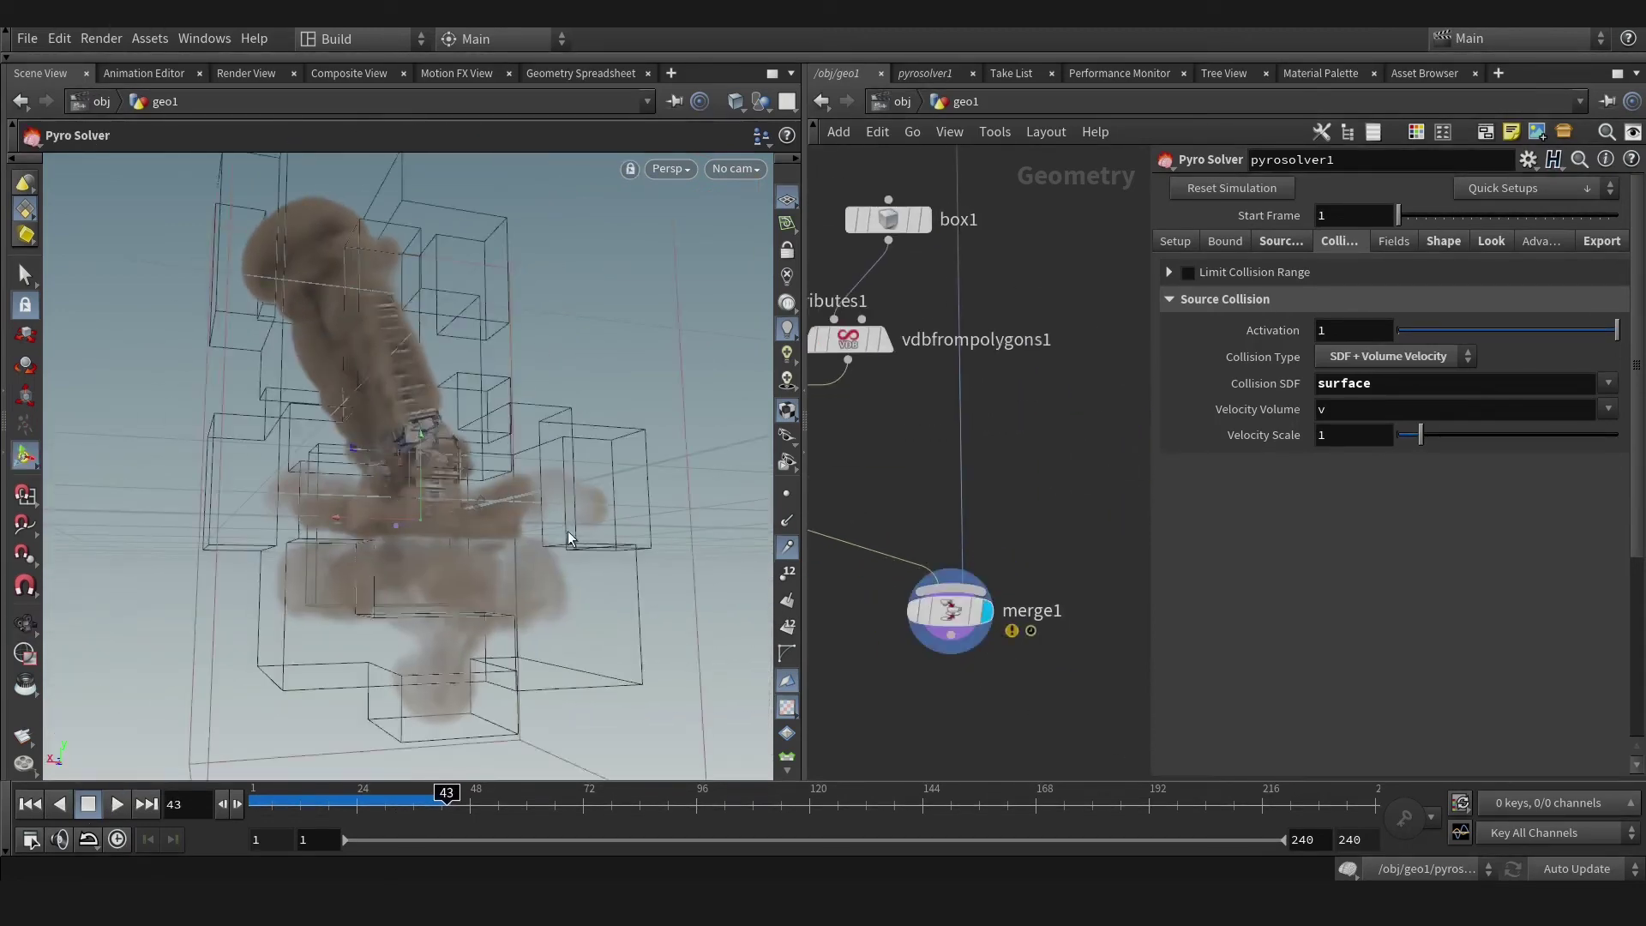
alt+drag(567, 531, 446, 549)
middle_drag(897, 445, 936, 550)
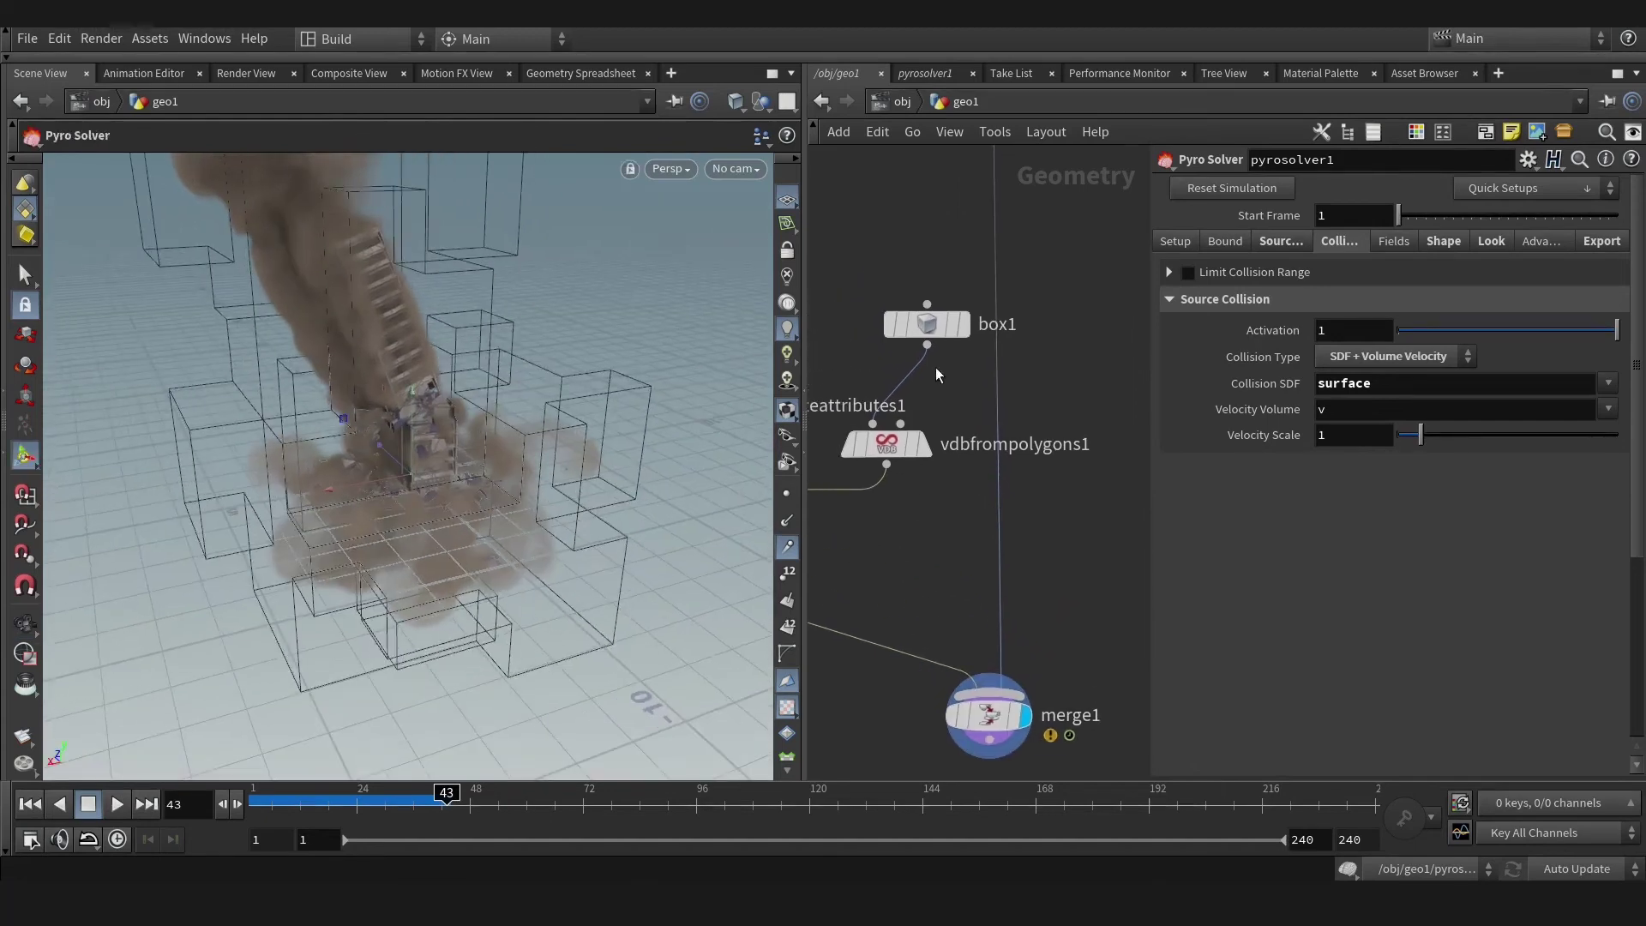
Thicken box1 downward to Size Y 0.851526 with Center Y -0.817229.
click(928, 331)
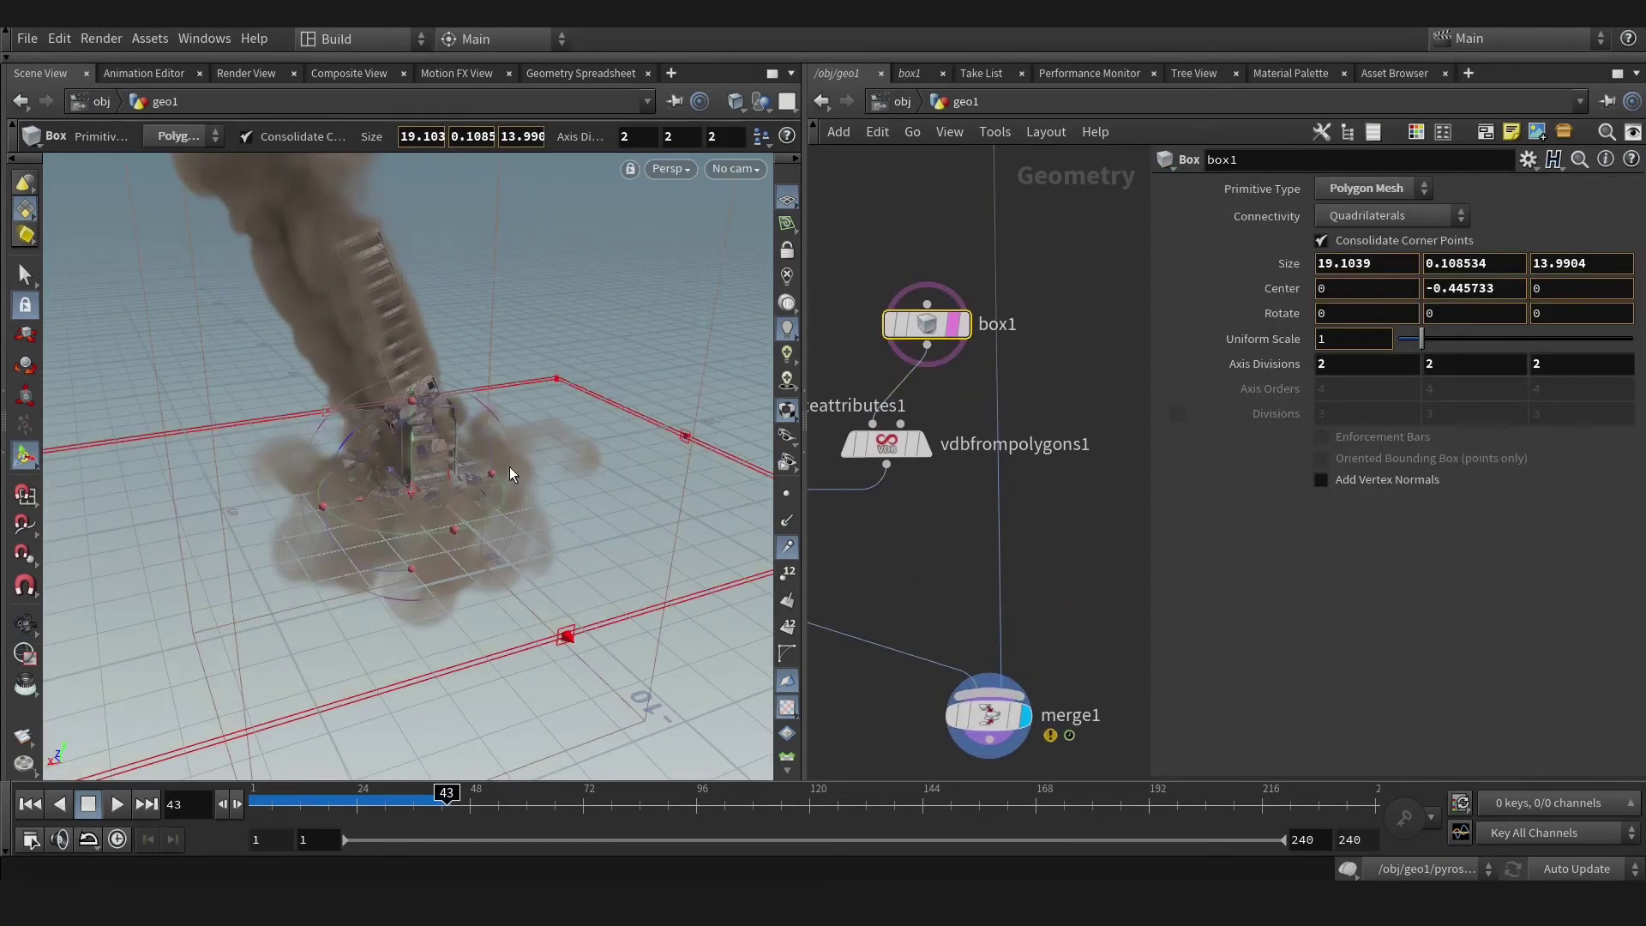
drag(568, 635, 598, 586)
key(ctrl+z)
alt+drag(691, 611, 583, 592)
middle_drag(893, 605, 1077, 603)
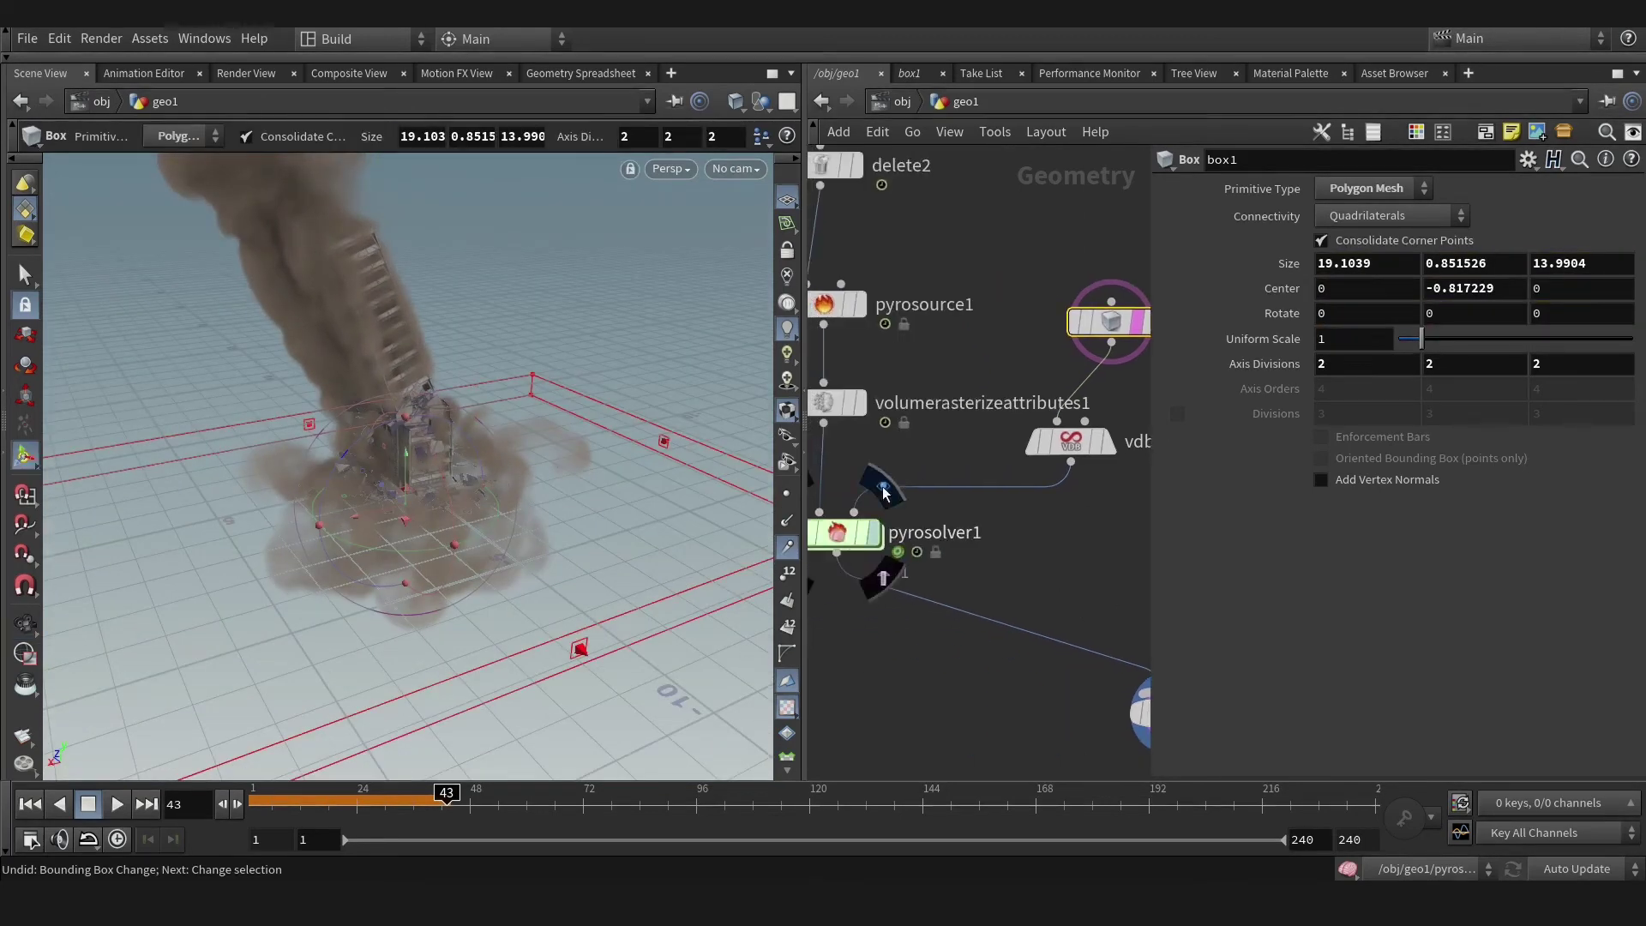
Rewind and replay pyrosolver1's simulation against the thicker ground box.
click(89, 804)
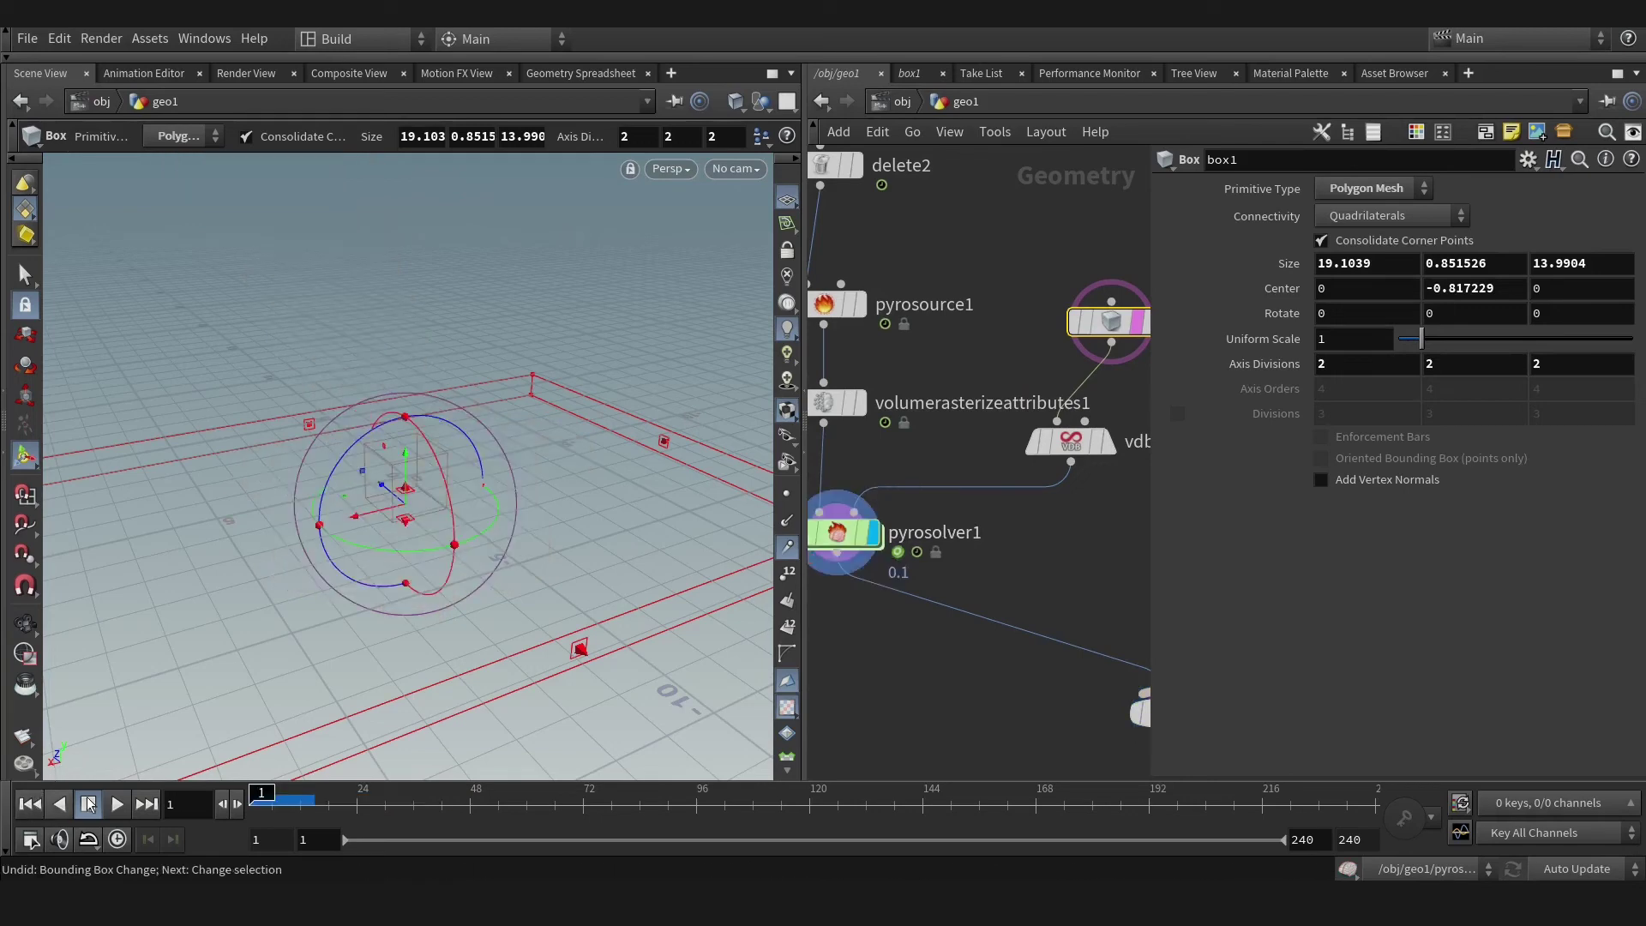
click(839, 536)
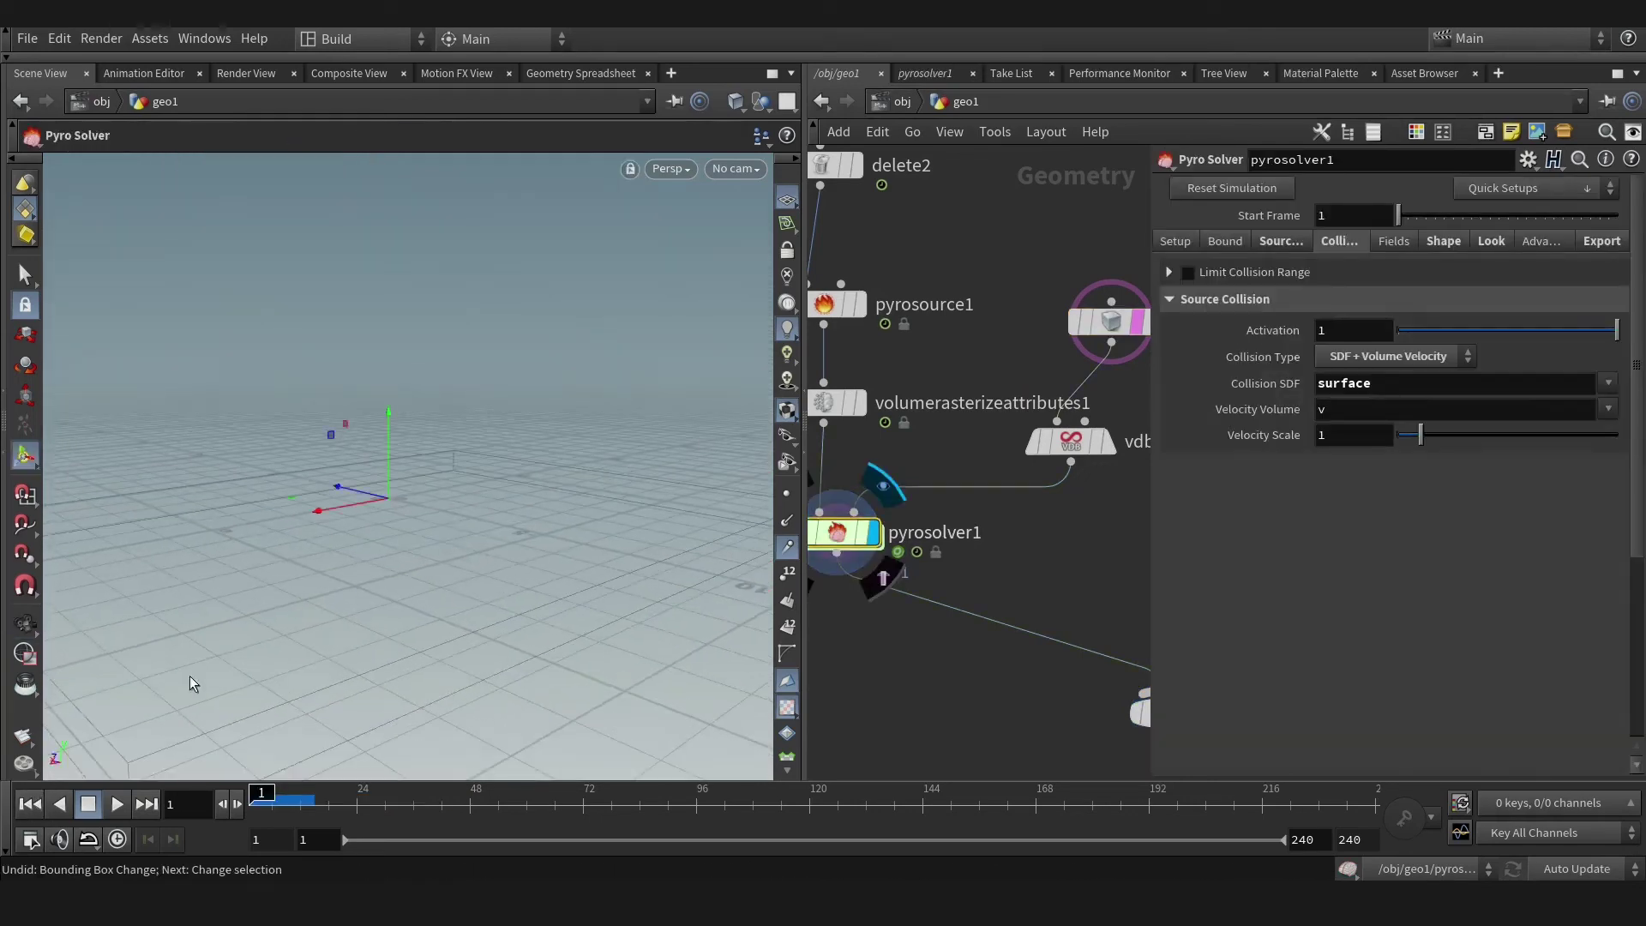
click(117, 803)
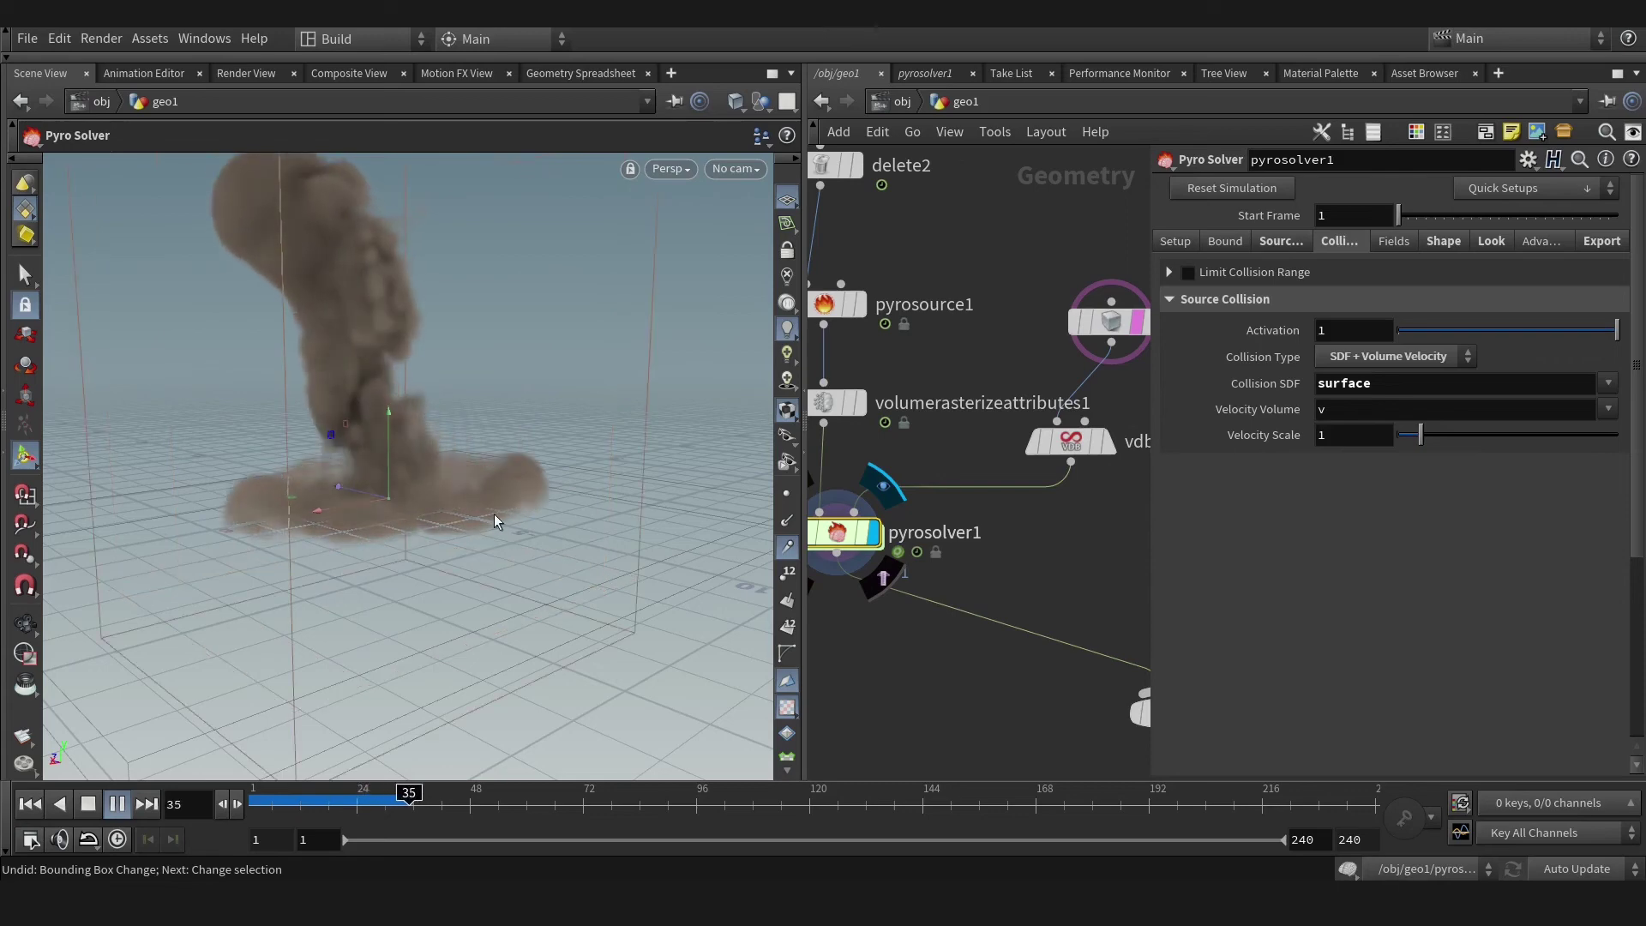
key(Escape)
drag(463, 531, 244, 613)
key(Return)
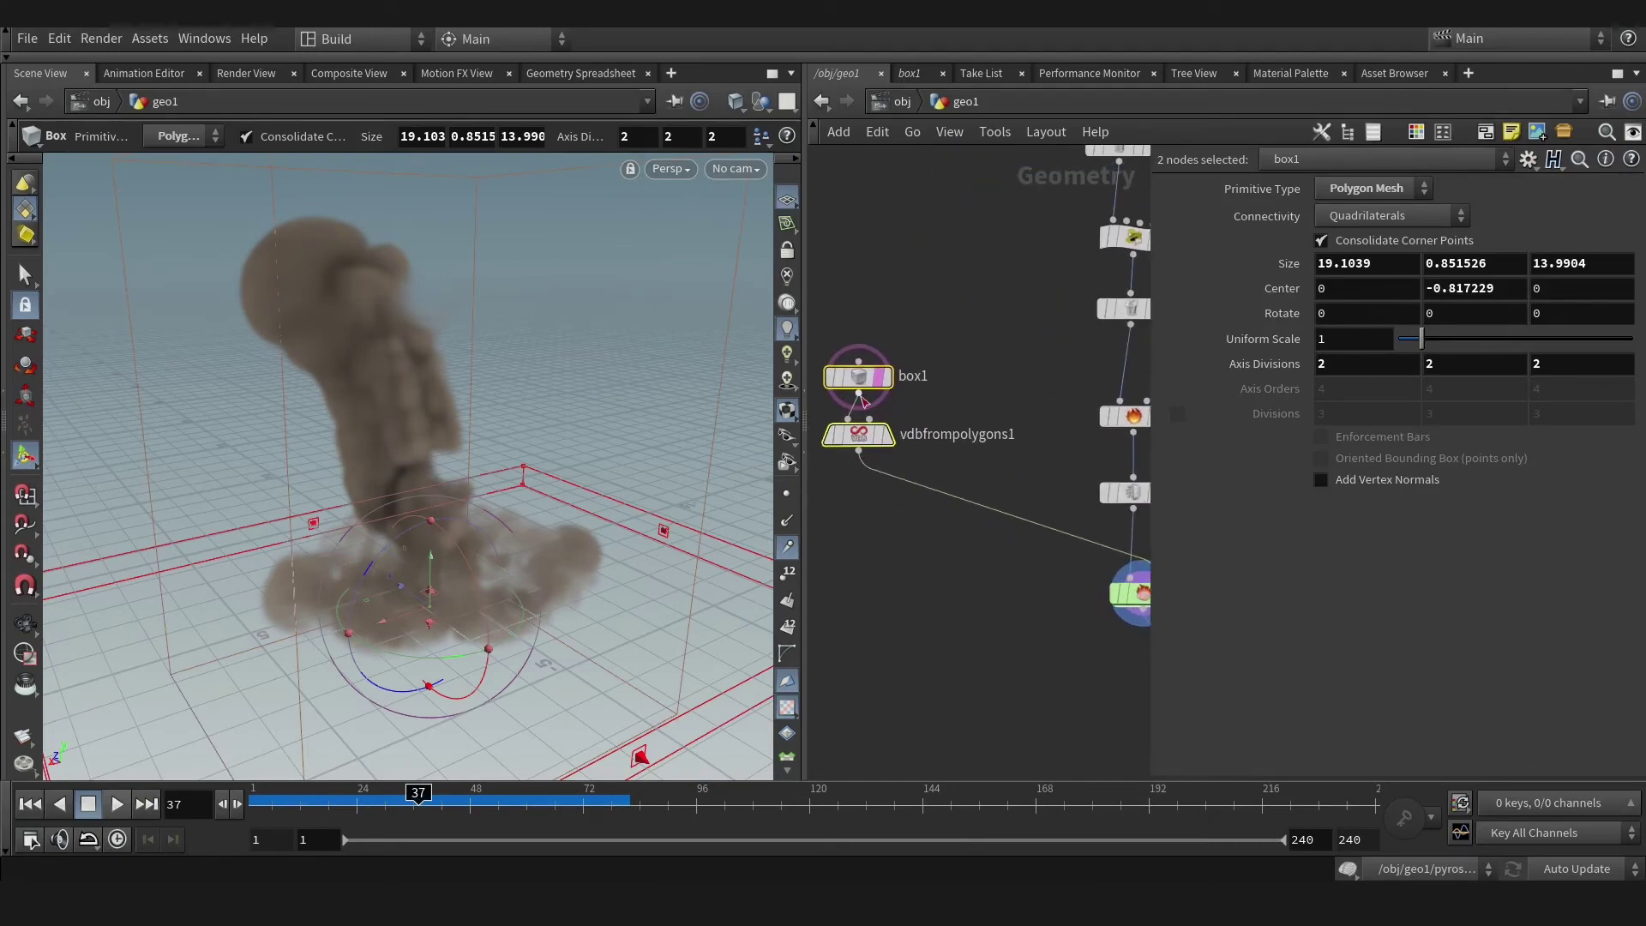
Insert a Merge node on the vdbfrompolygons1 wire and connect filecache1 into merge2.
click(949, 546)
key(Tab)
text(mer)
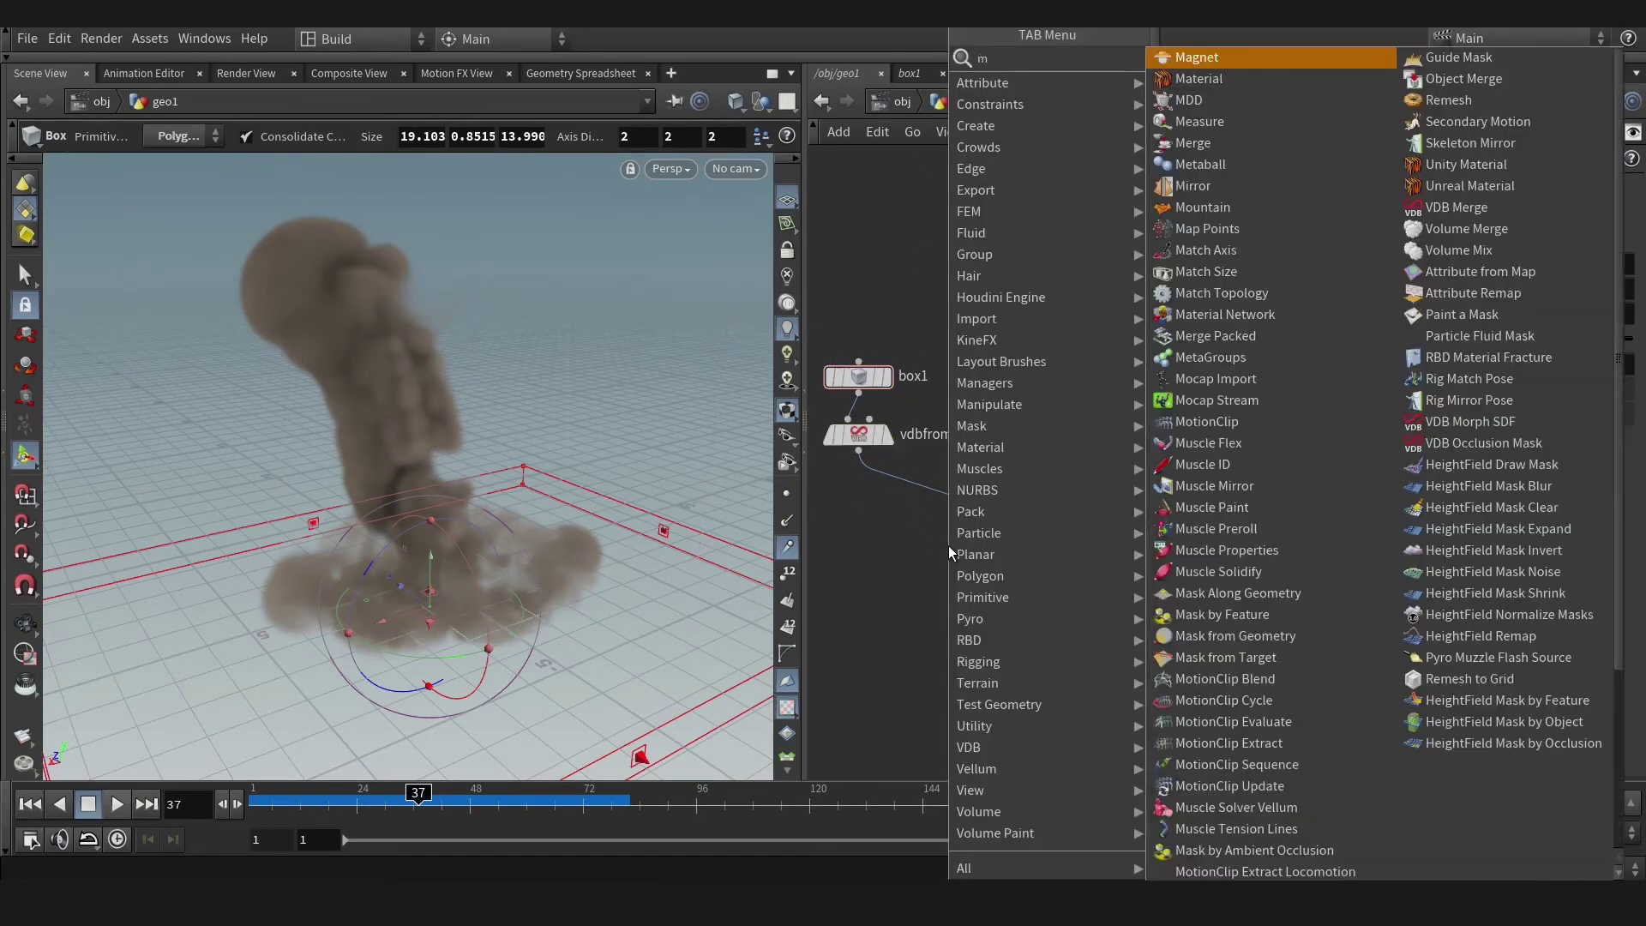
click(1193, 56)
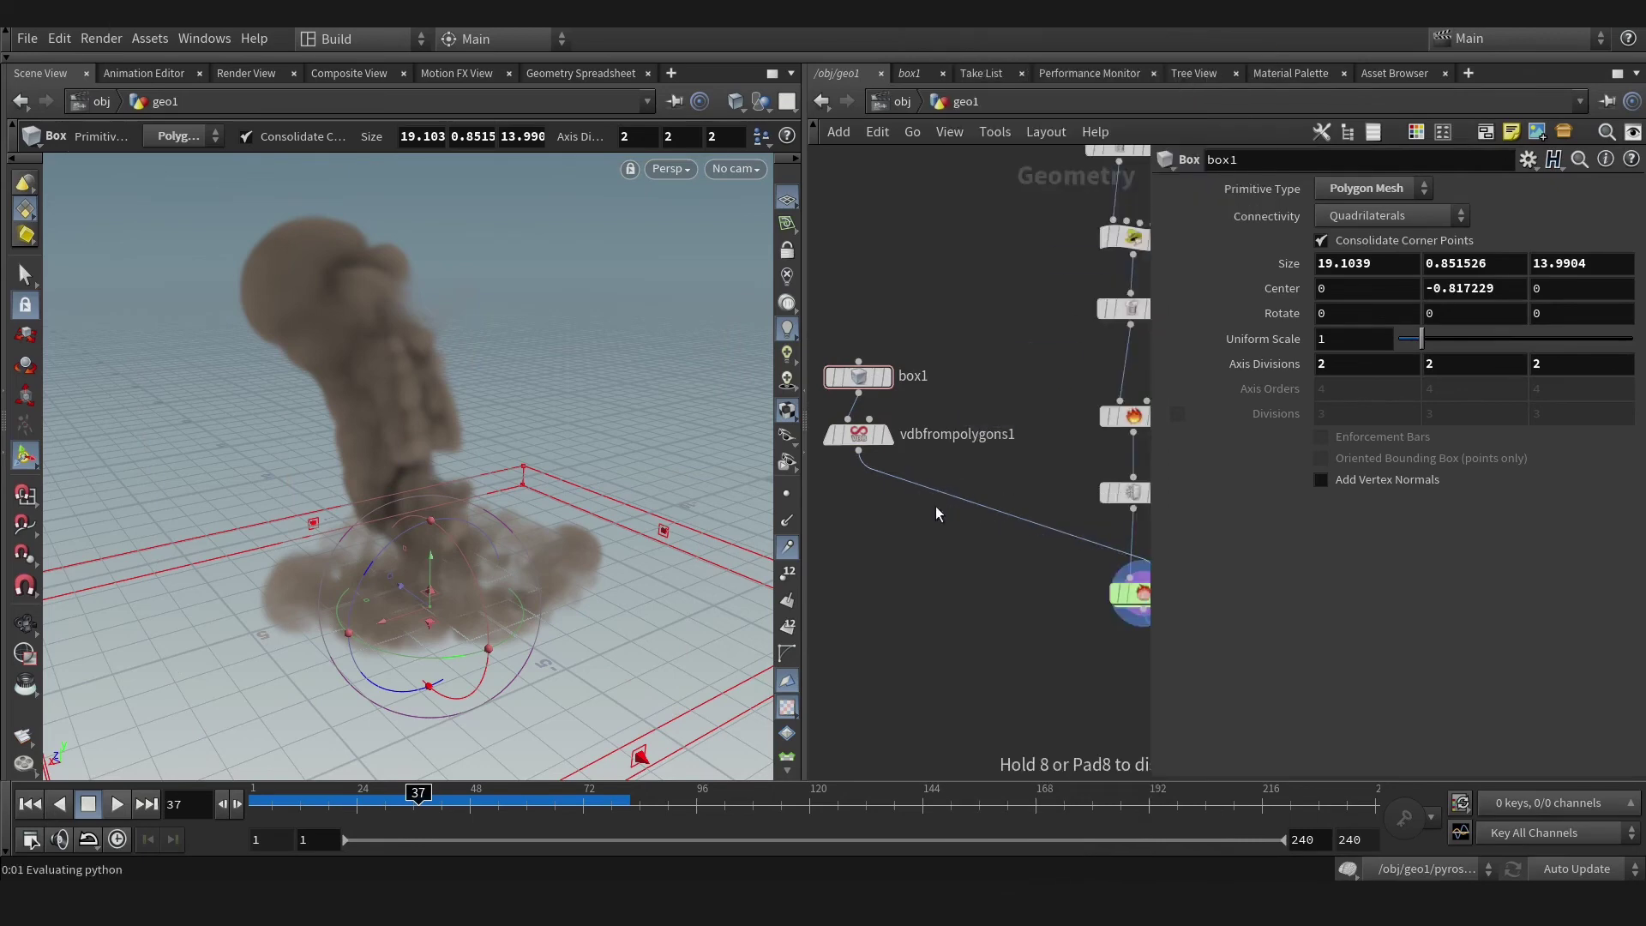
click(975, 458)
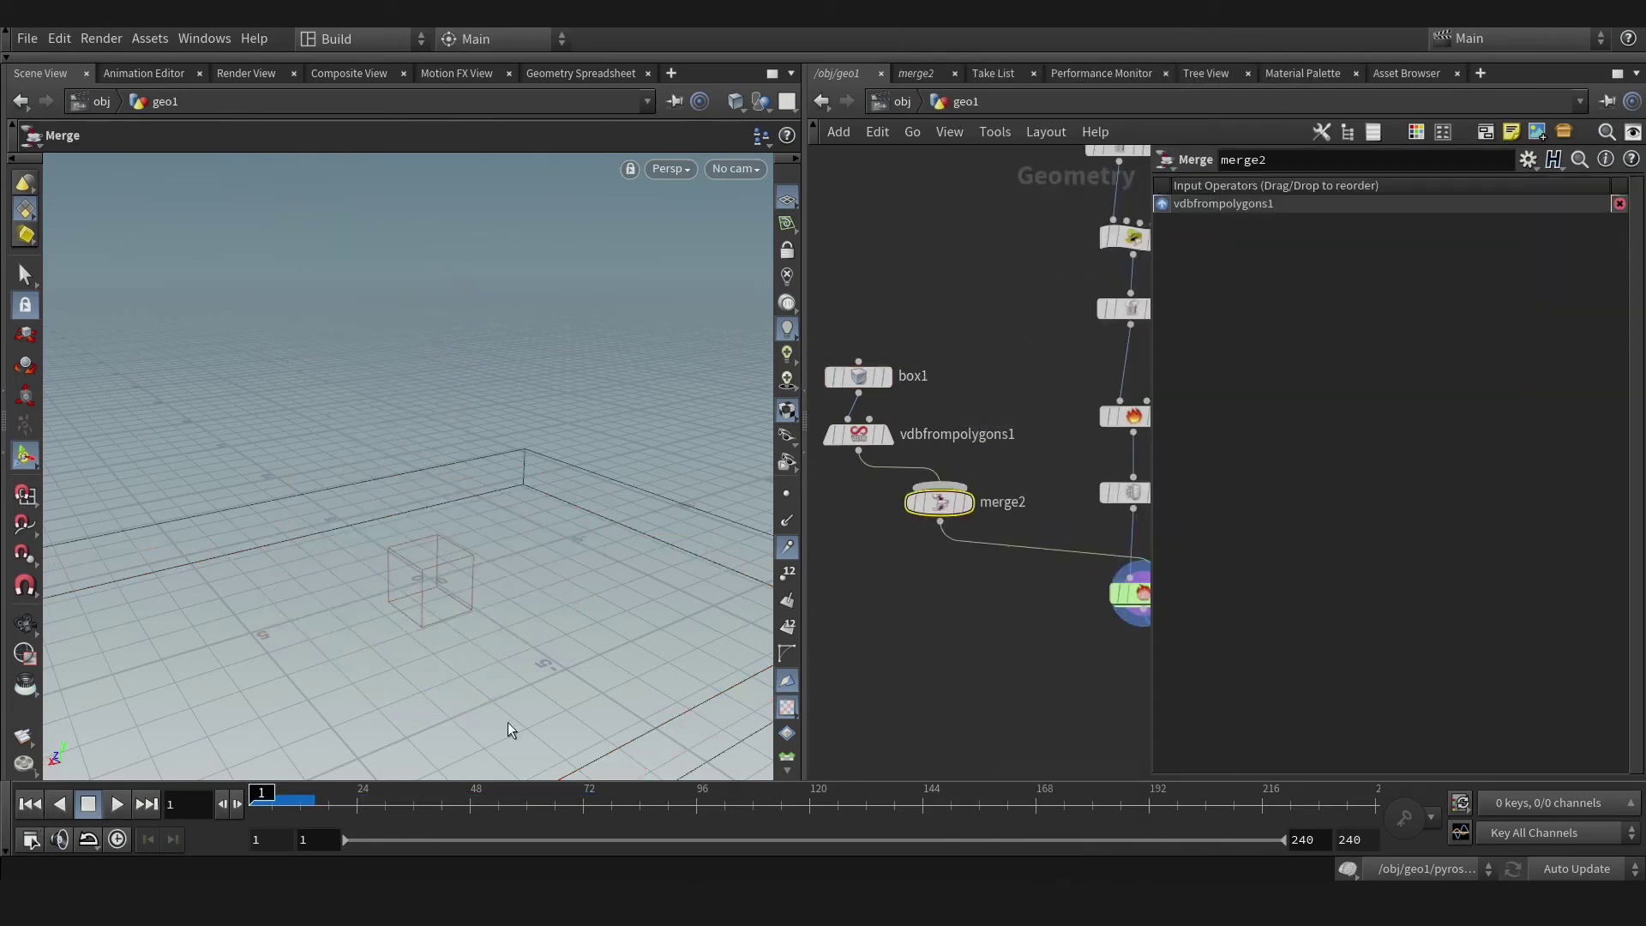
middle_drag(975, 458, 947, 563)
drag(912, 591, 1037, 396)
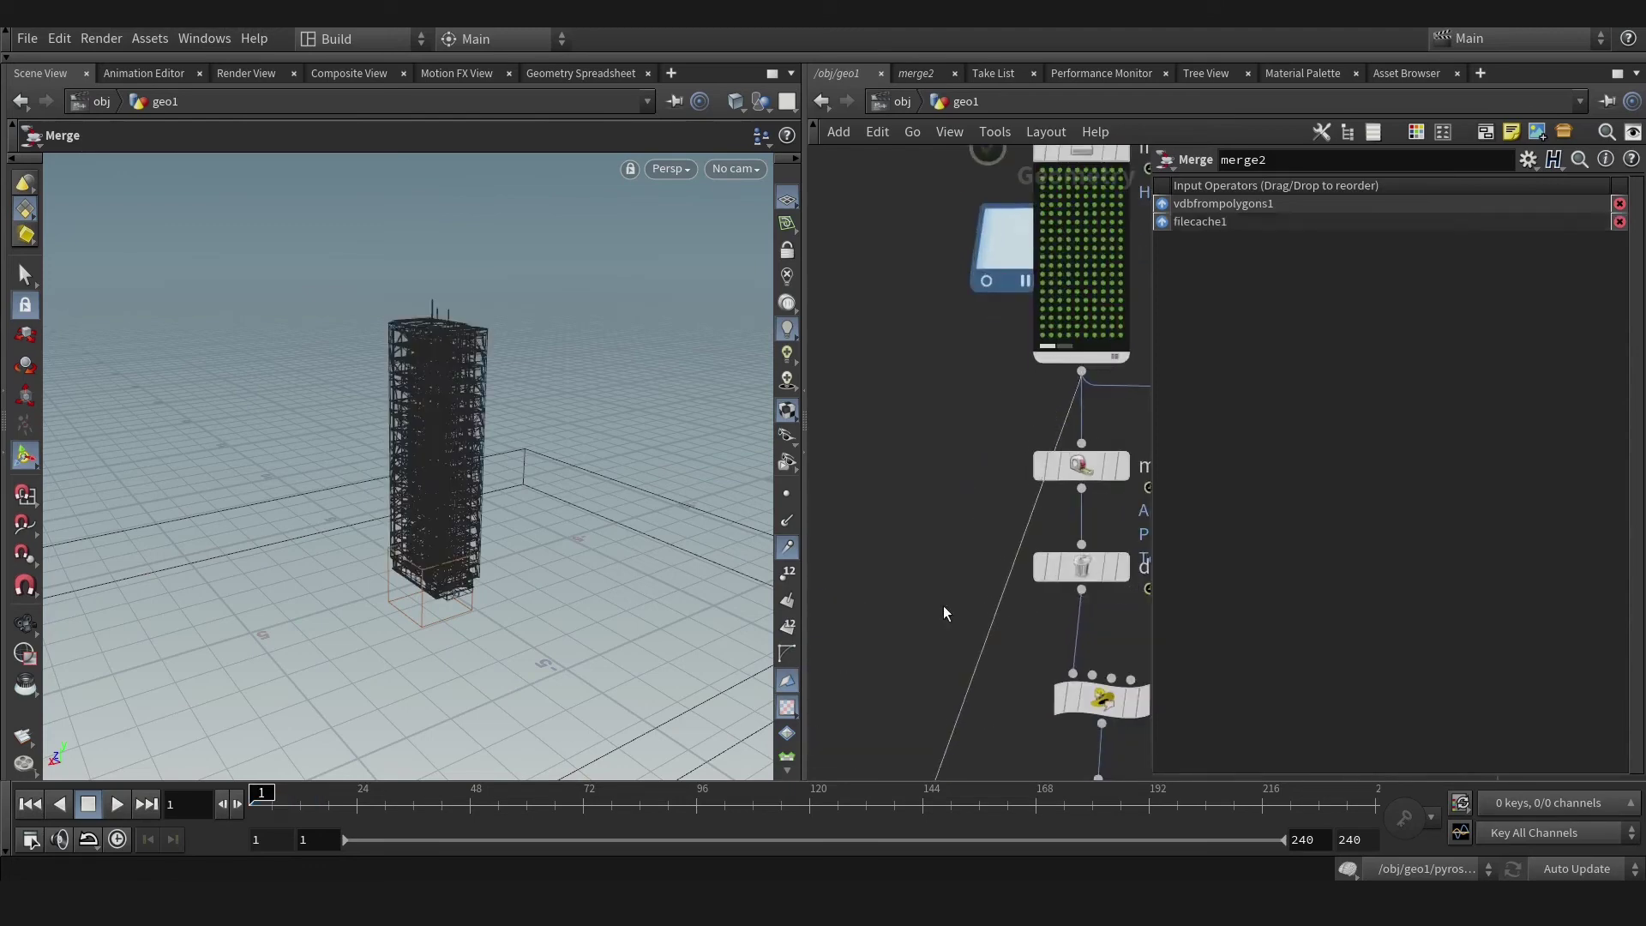
scroll(968, 445, up, 2)
scroll(977, 480, down, 3)
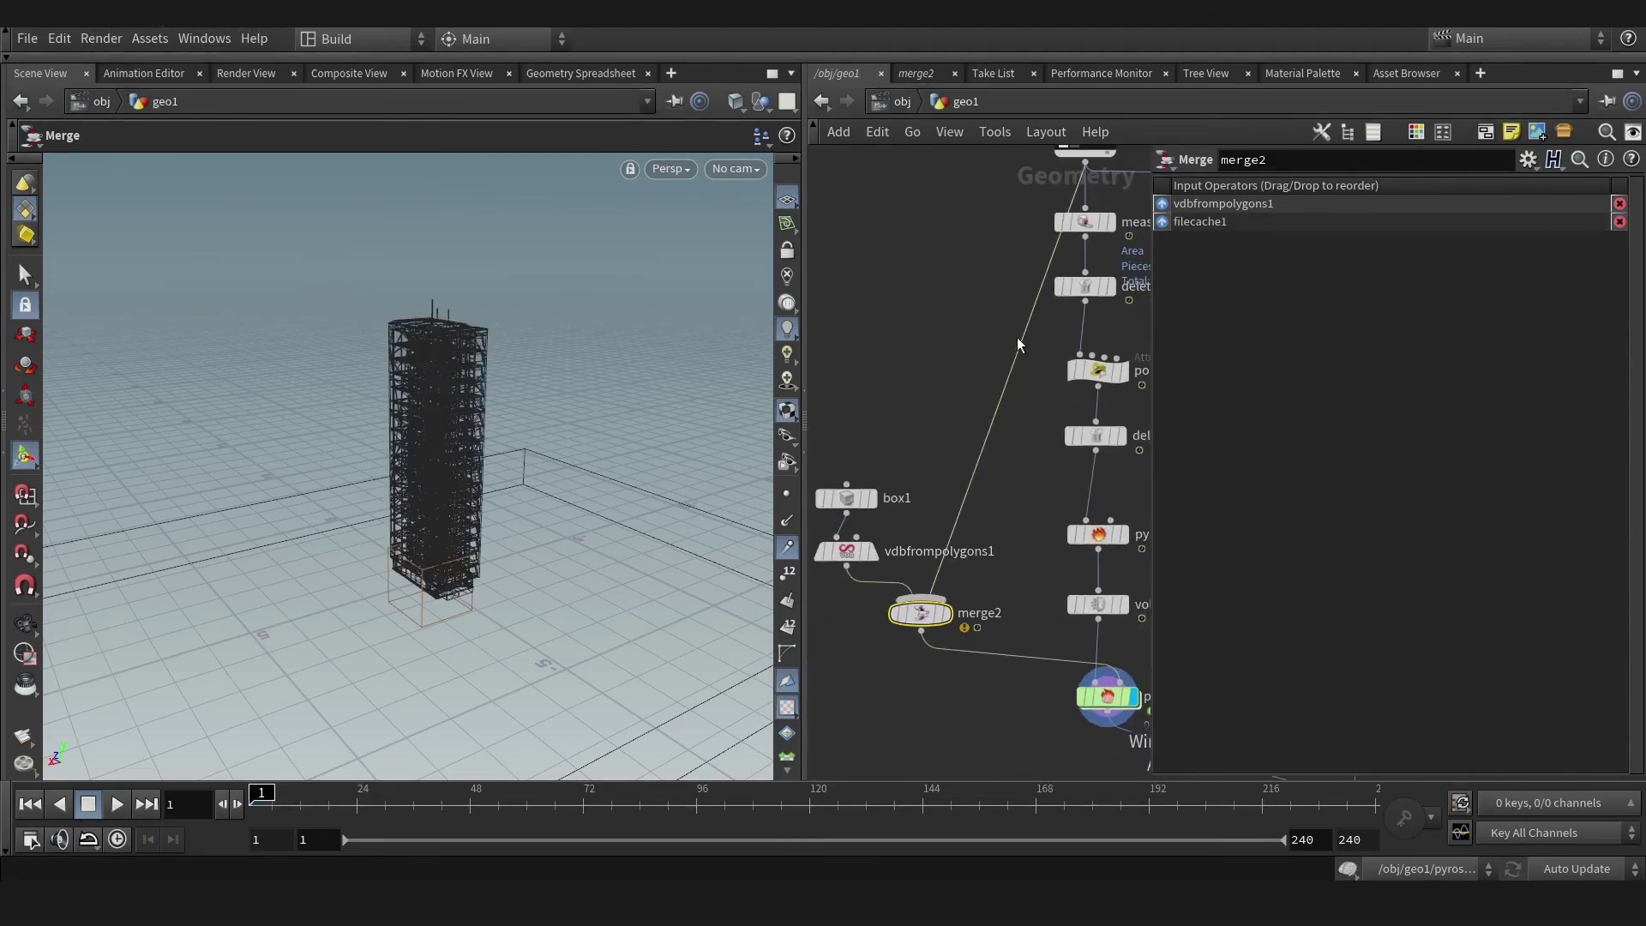
scroll(978, 424, up, 1)
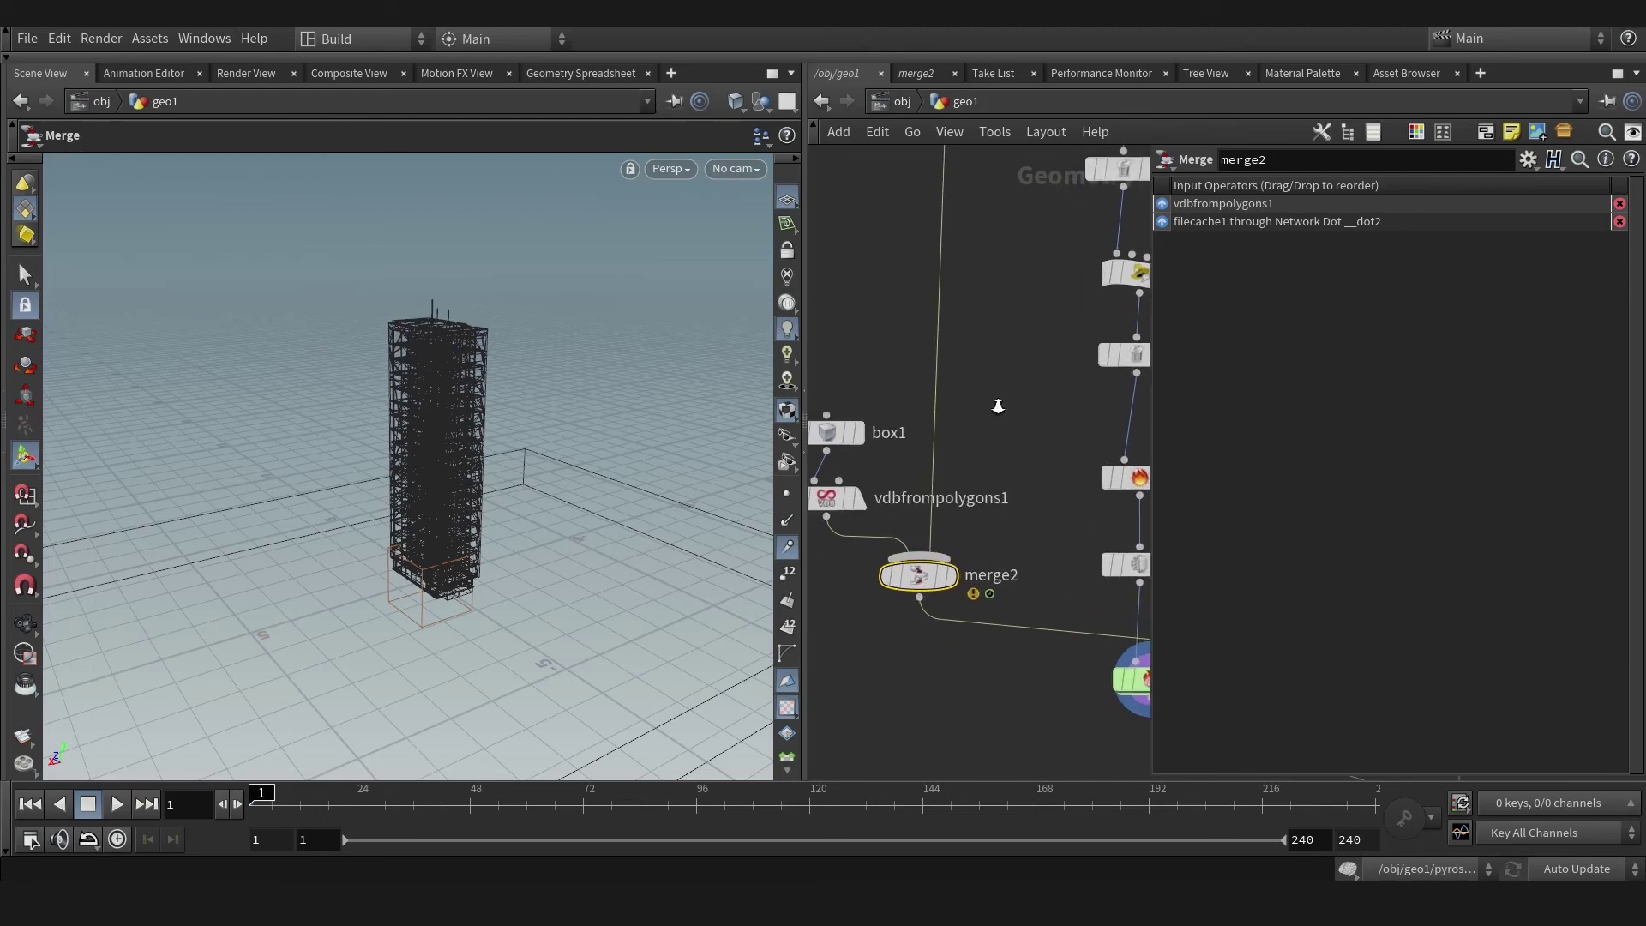
key(Tab)
Insert Volume Rasterize Attributes on the filecache wire rasterizing v, Particle Scale 0.11, Minimum Filter Size 0.18.
text(vol ras)
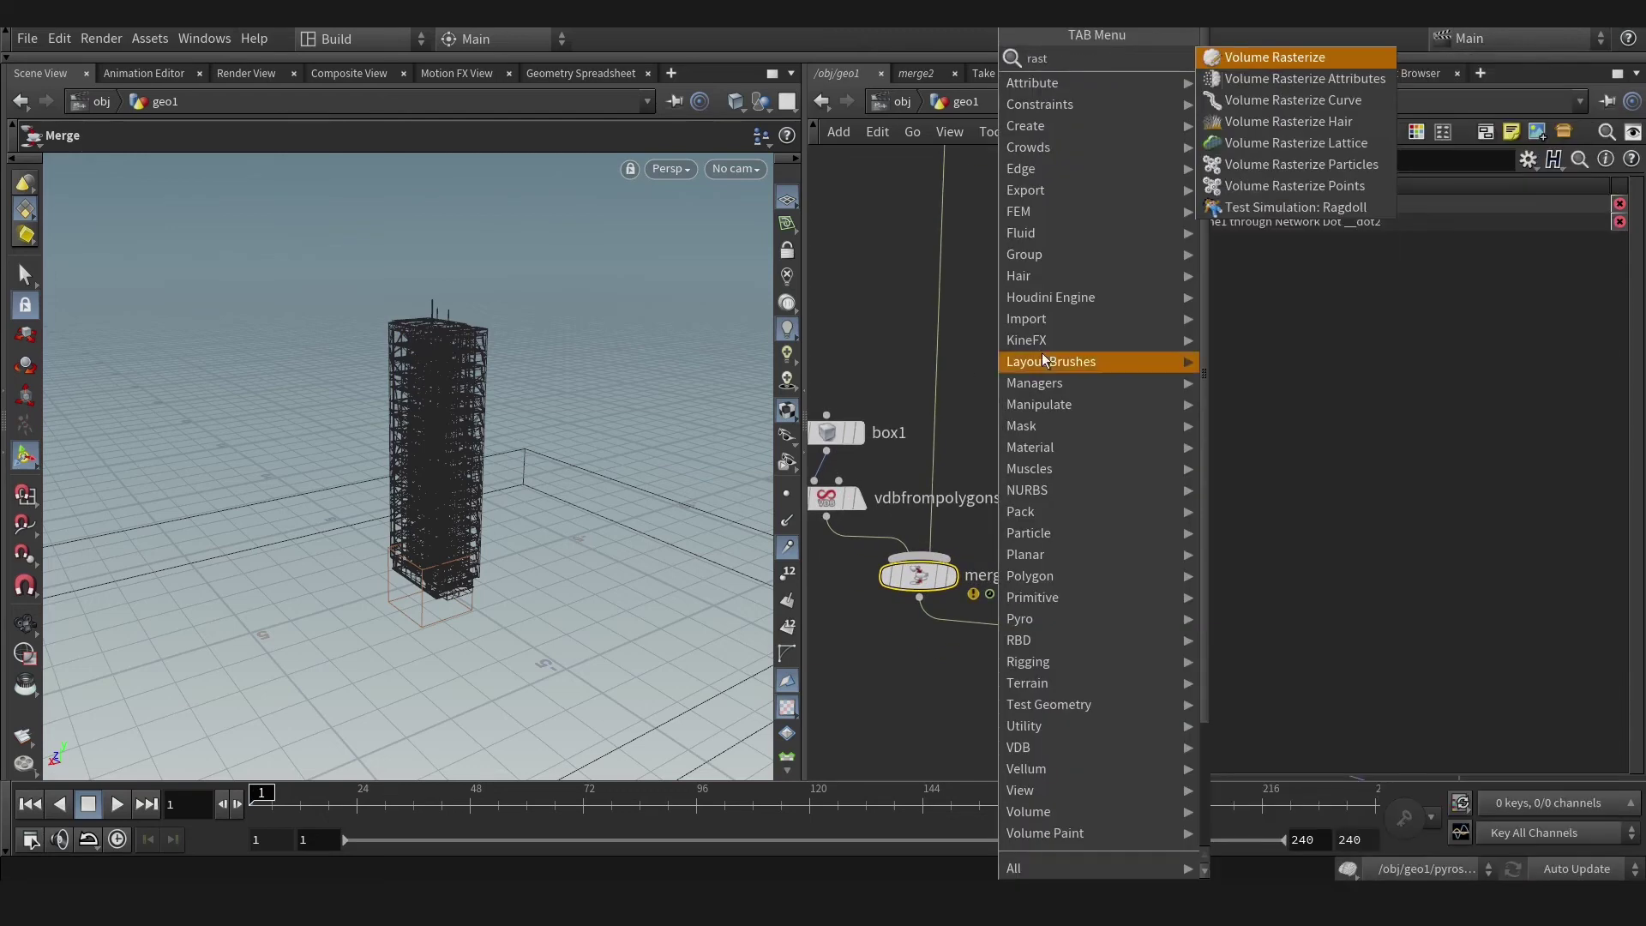
click(1303, 80)
click(909, 376)
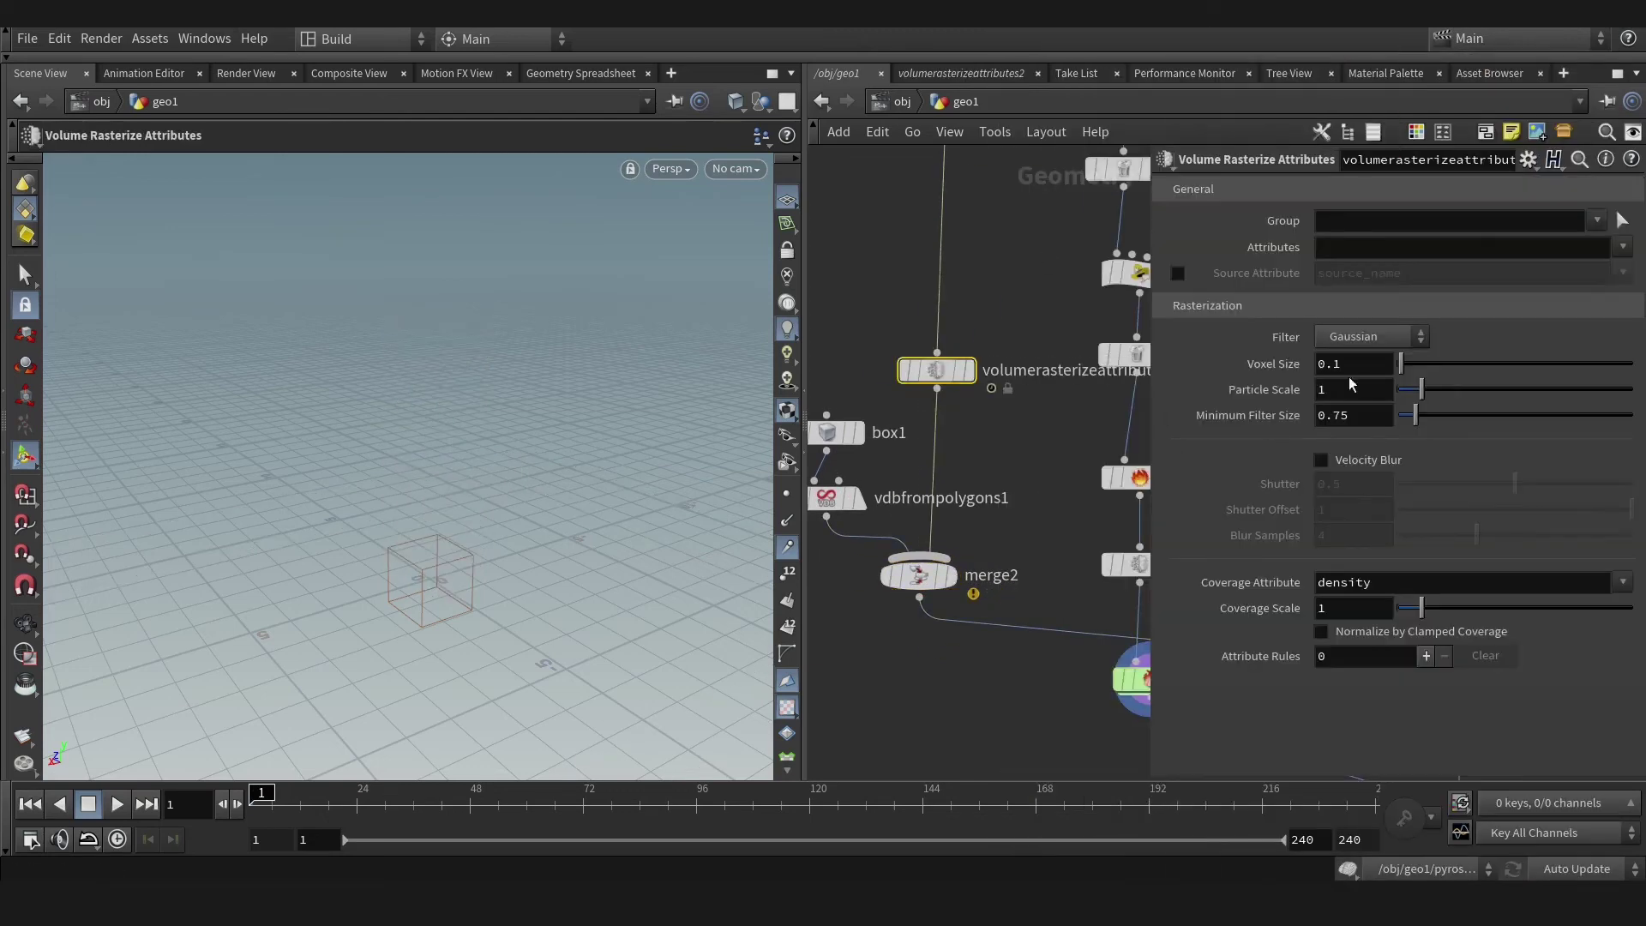
click(1622, 248)
click(1541, 356)
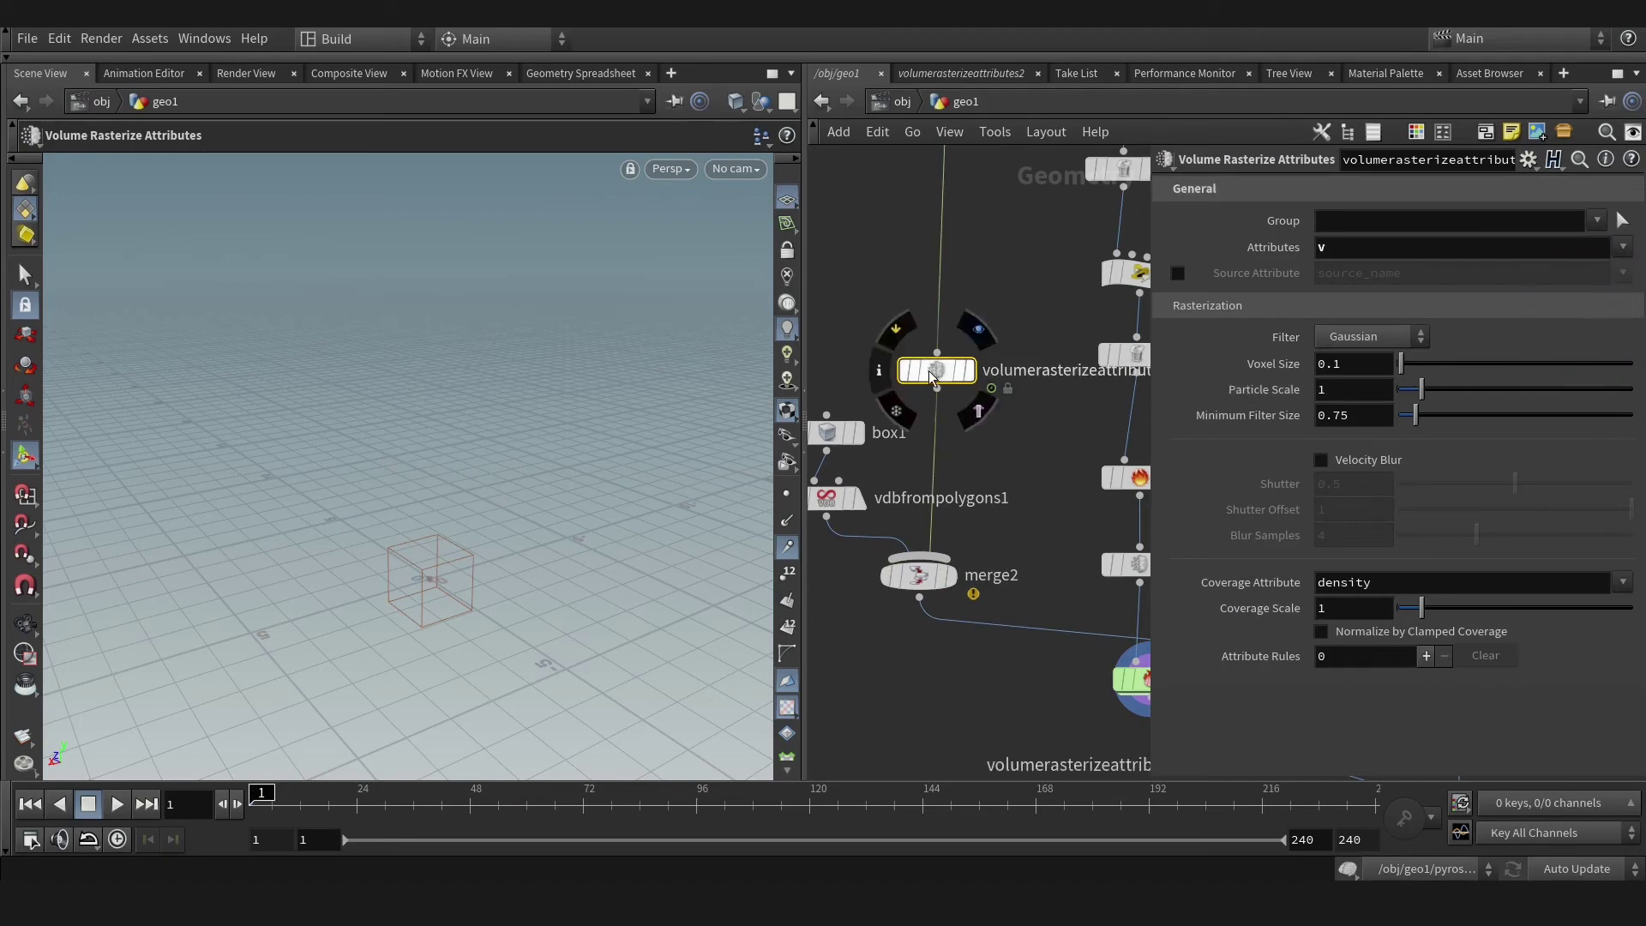
drag(431, 784, 446, 794)
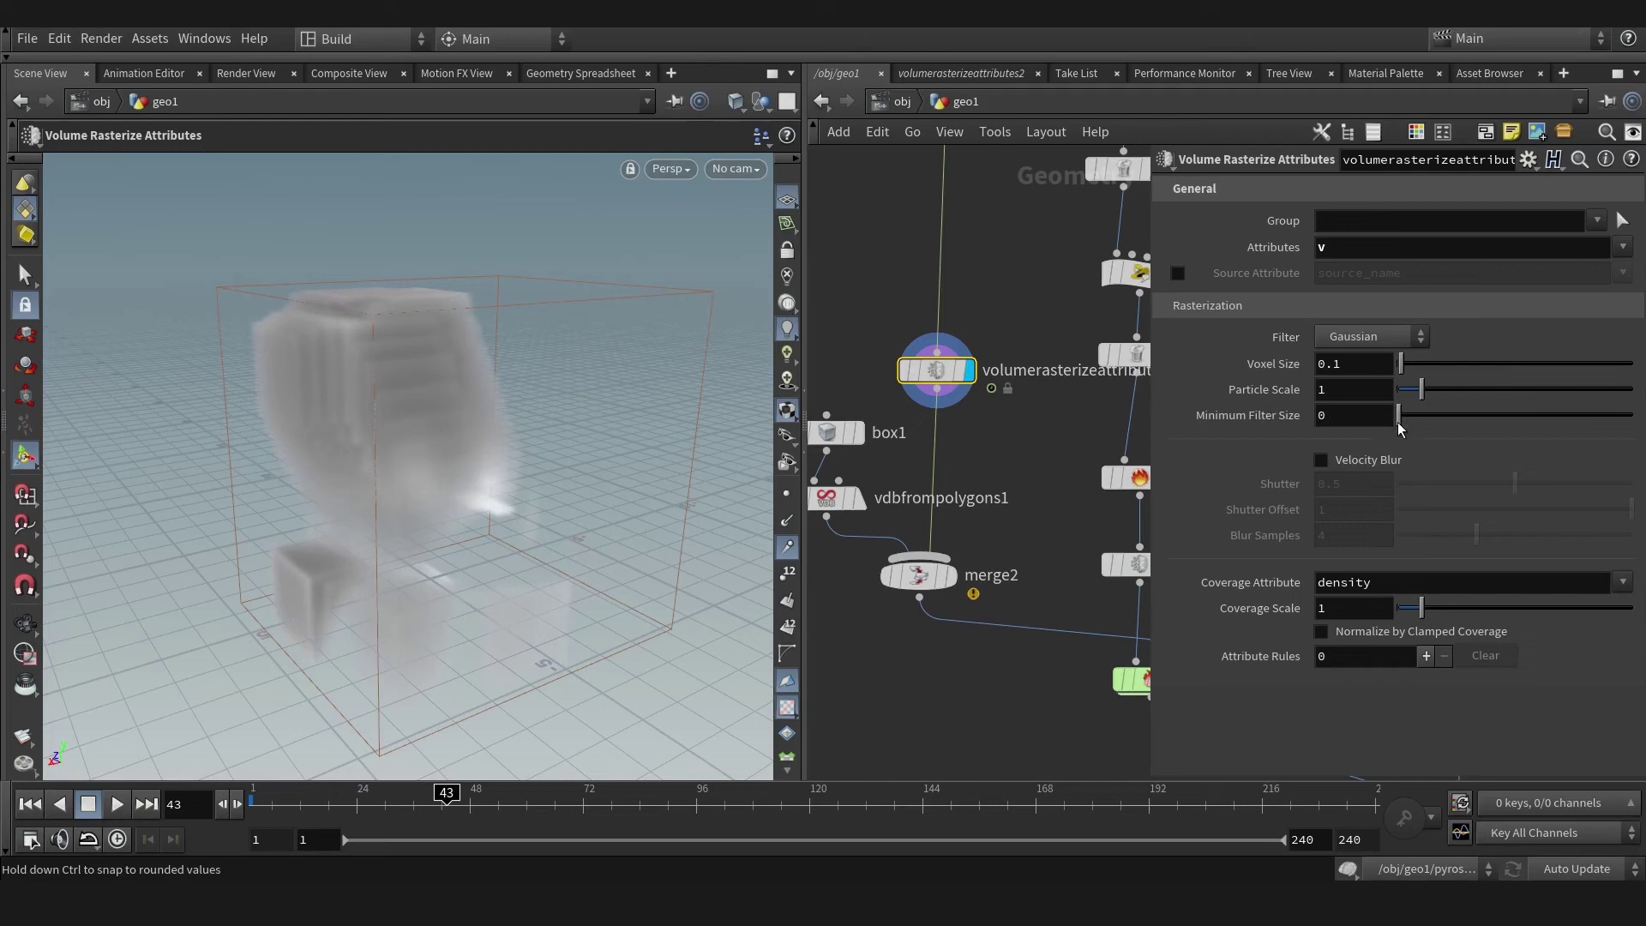
drag(1417, 394, 1404, 405)
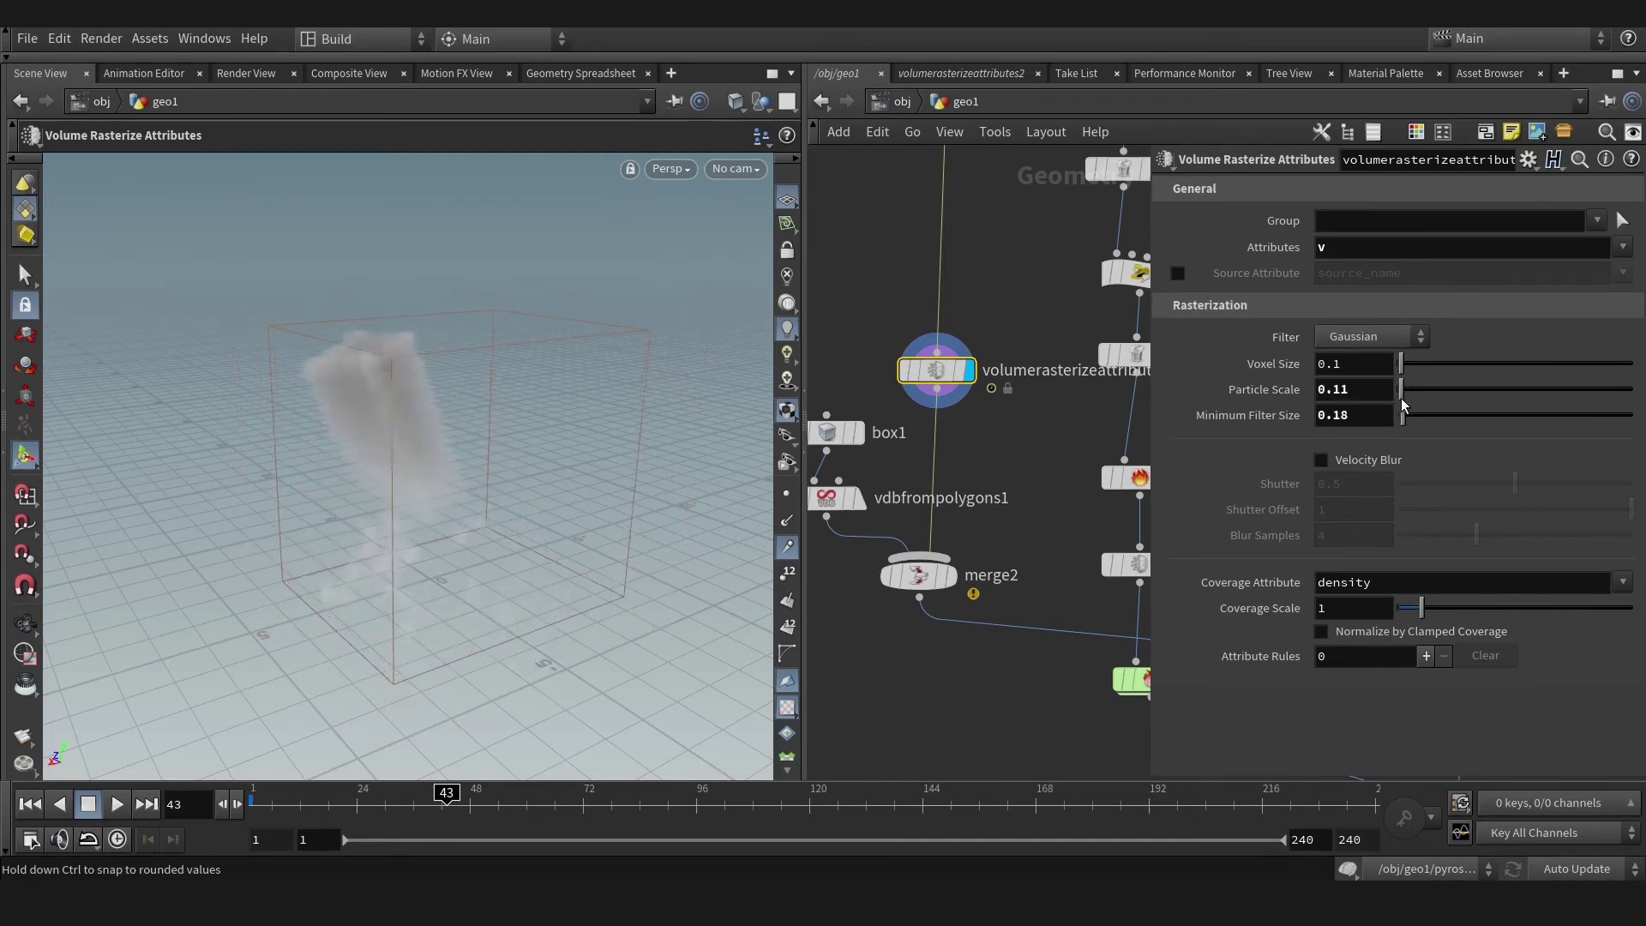
middle_drag(961, 515, 1019, 513)
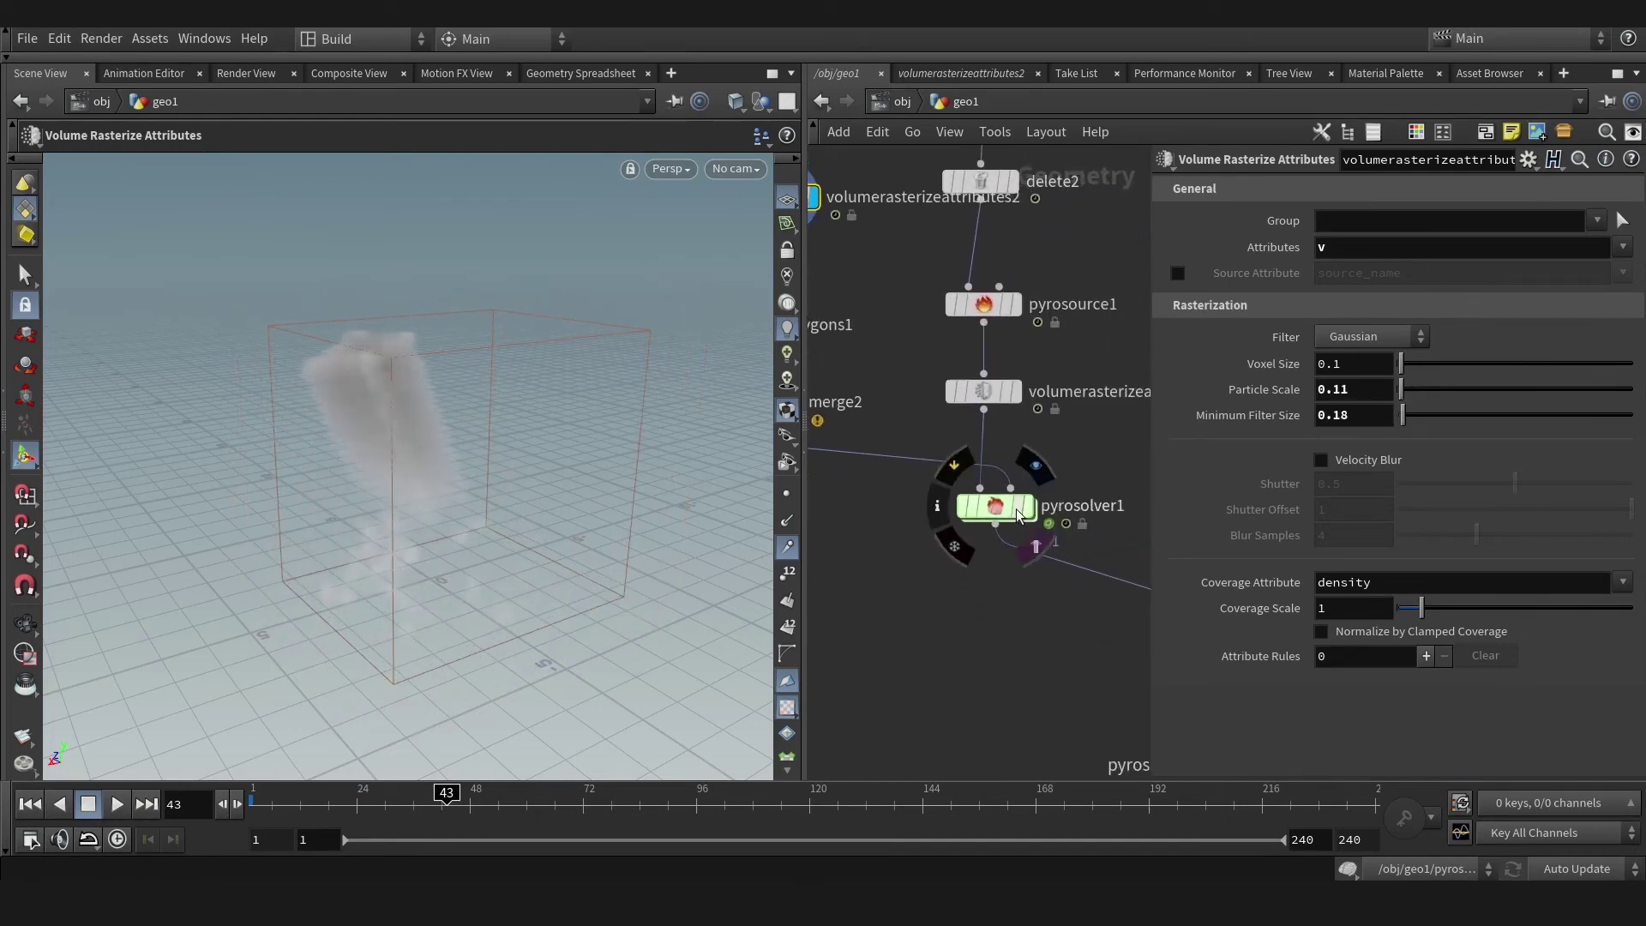
Stop the cook, close the Console error window, and inspect merge2's node info.
key(Escape)
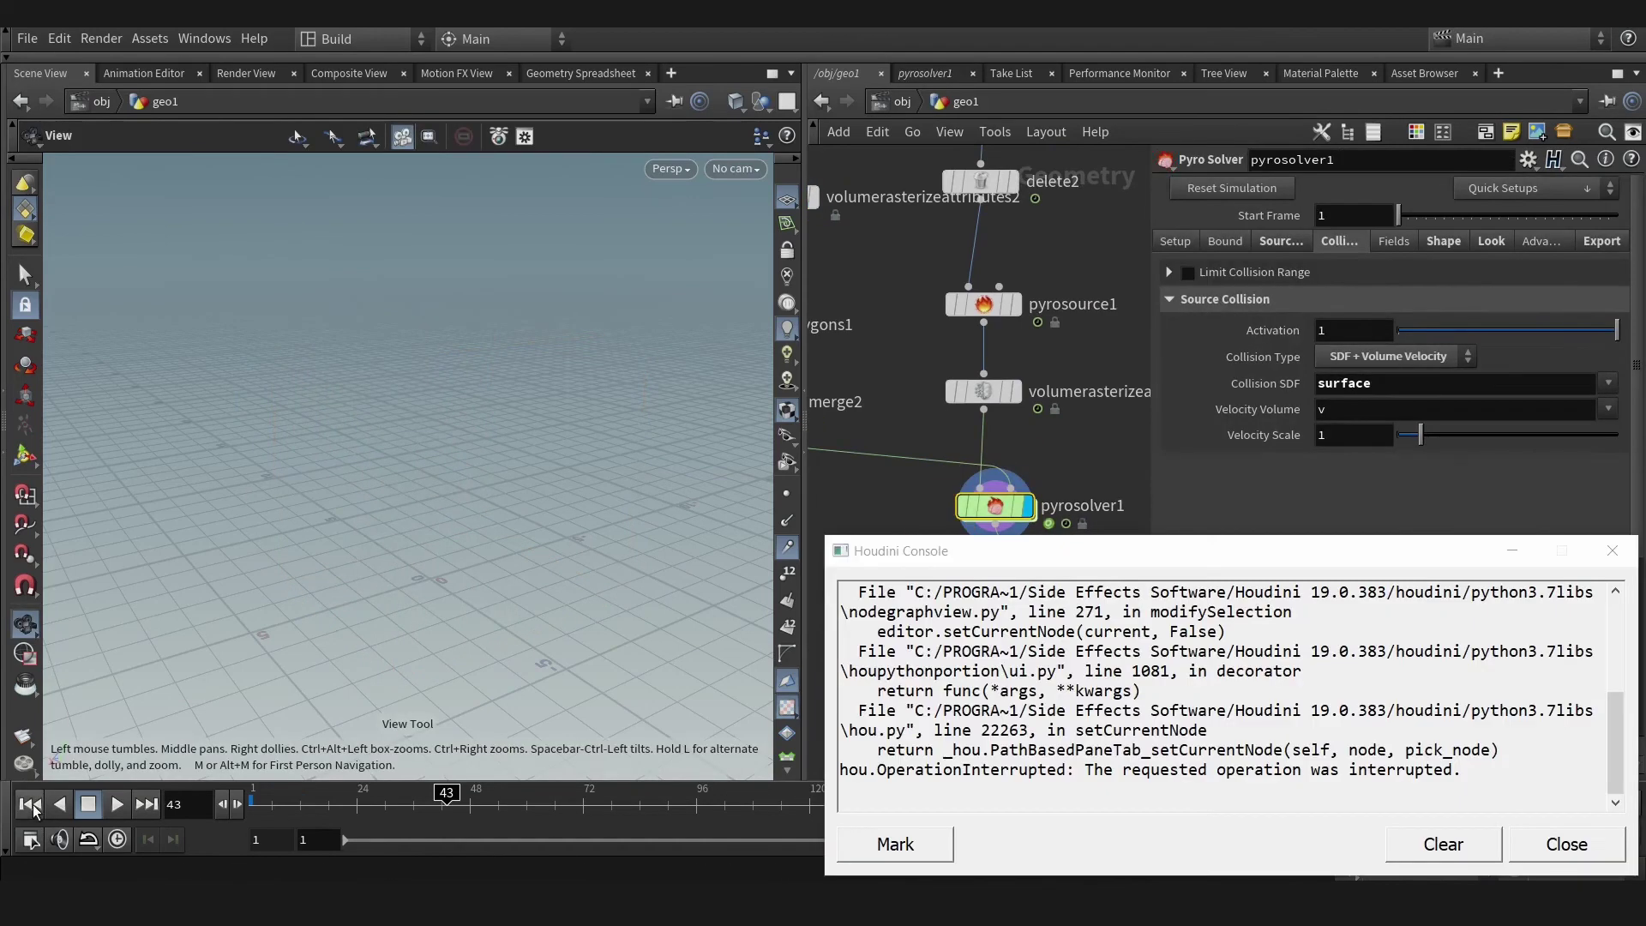
click(1566, 844)
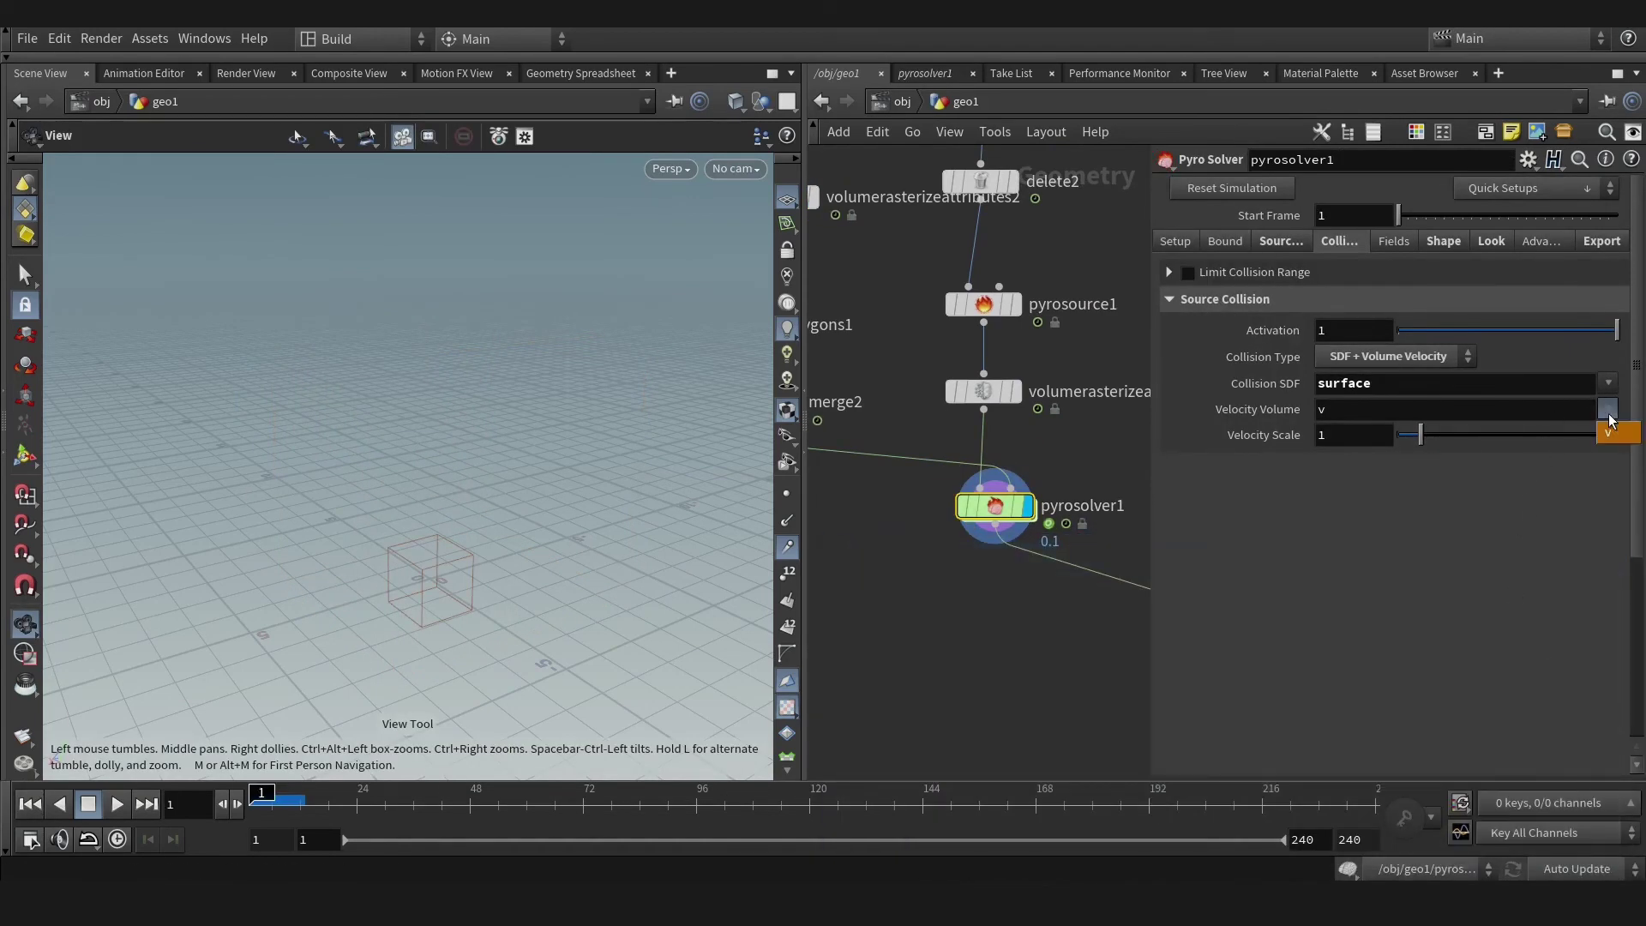
middle_click(891, 499)
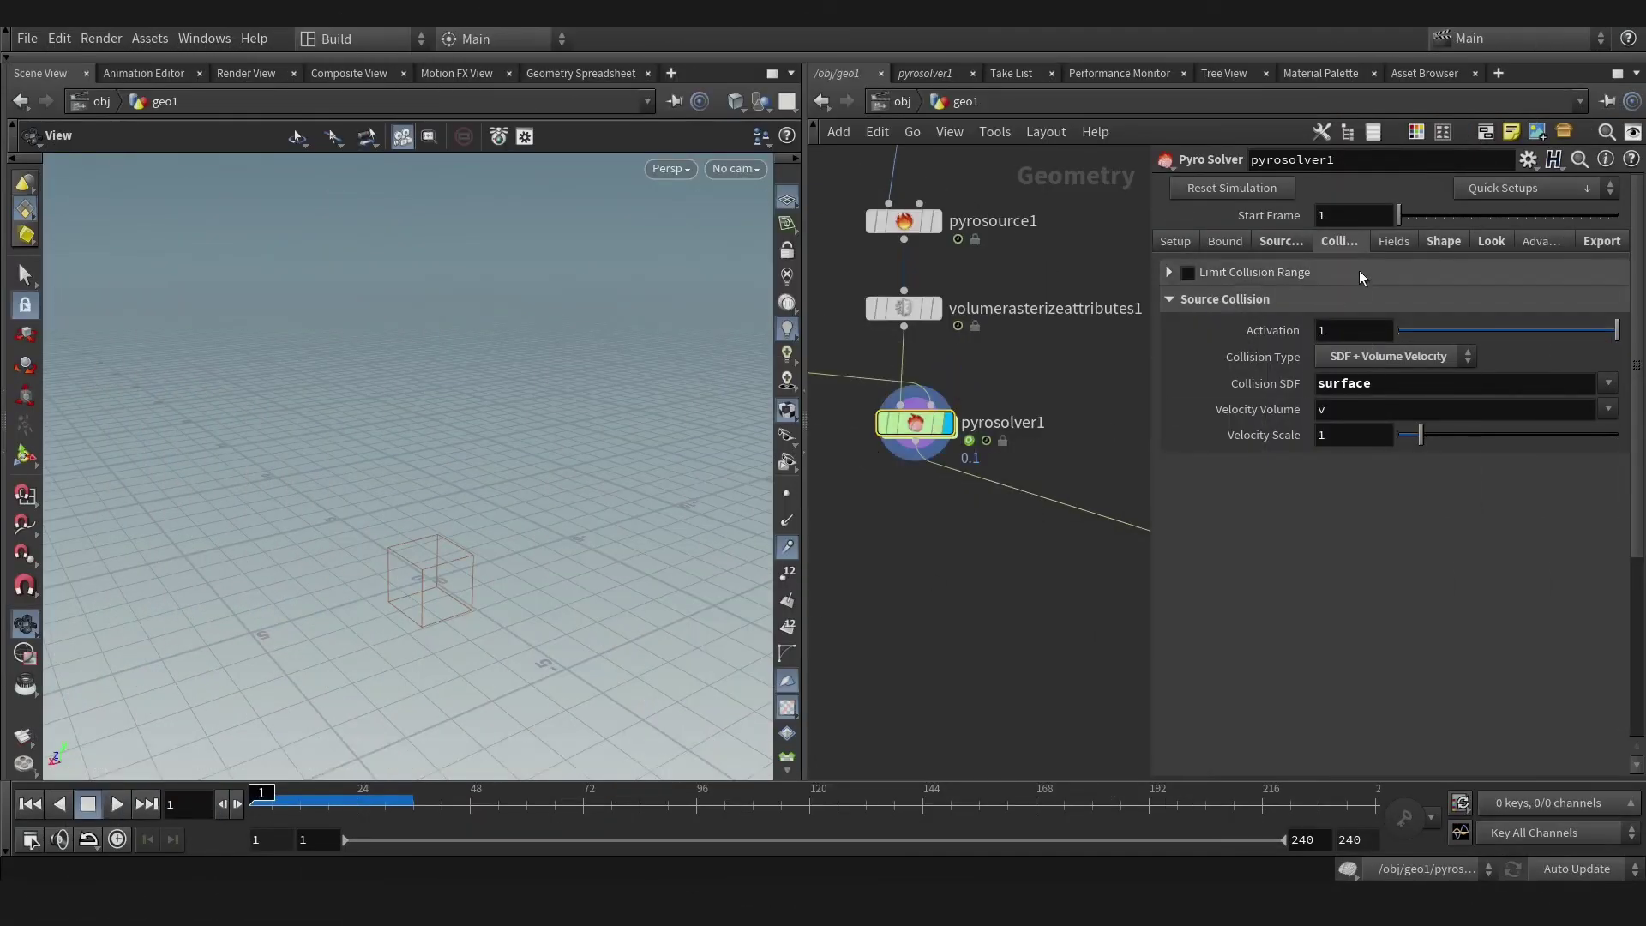
On the Shape tab set Disturbance to 10 and enable Turbulence and Shredding 0.5.
click(1393, 241)
click(1441, 242)
click(1403, 242)
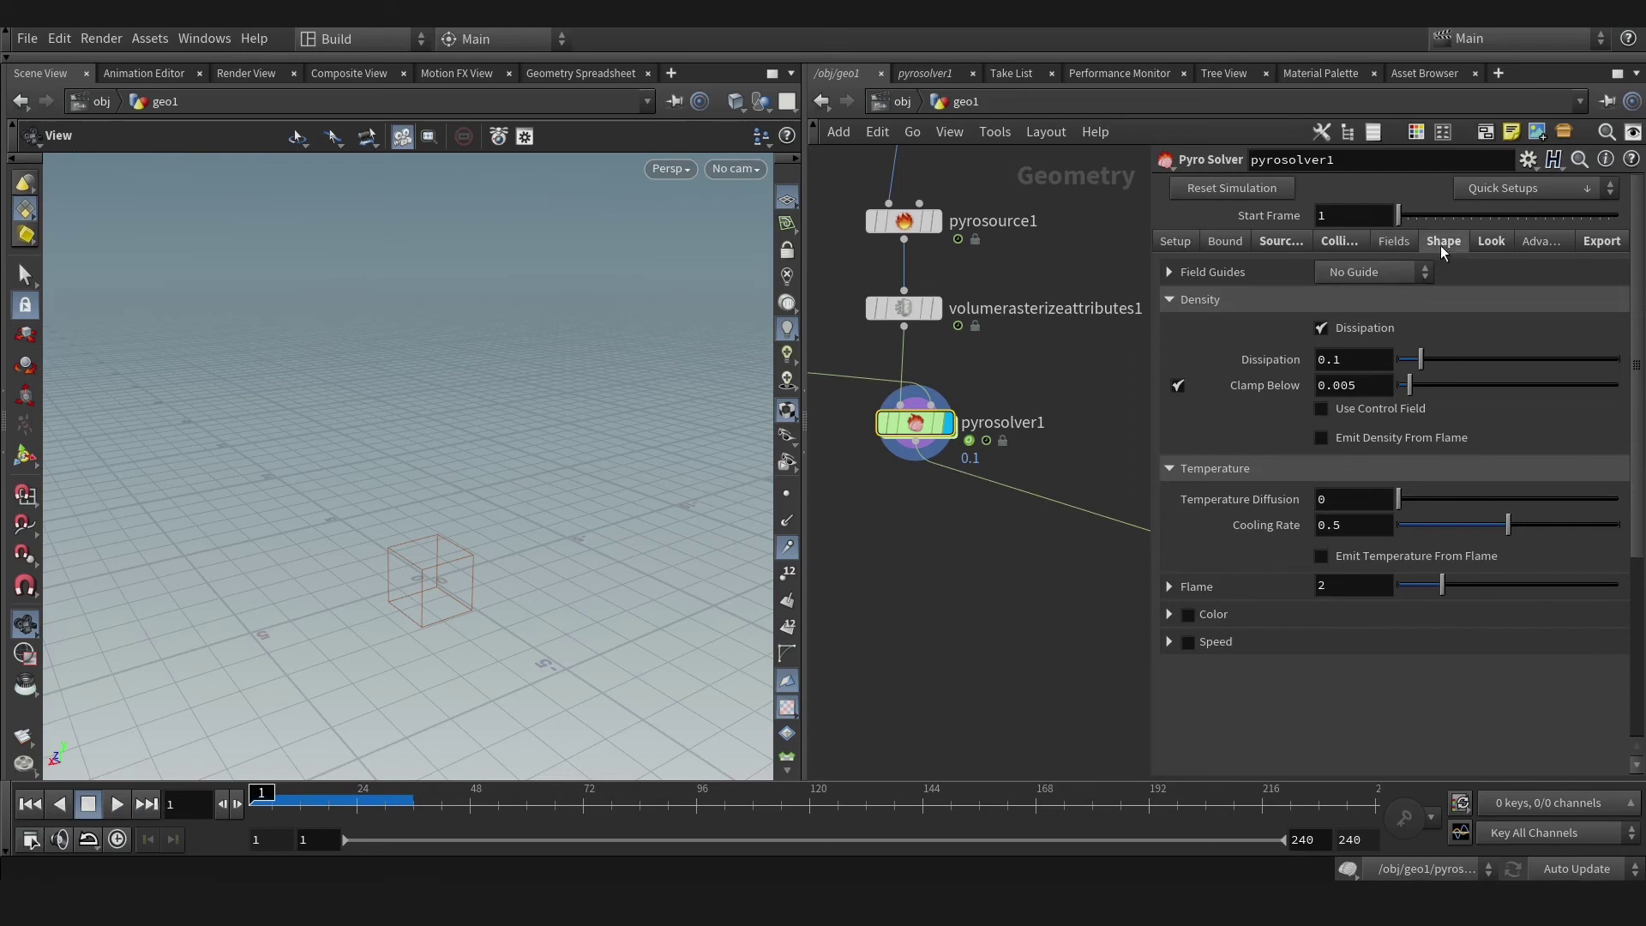
click(1443, 244)
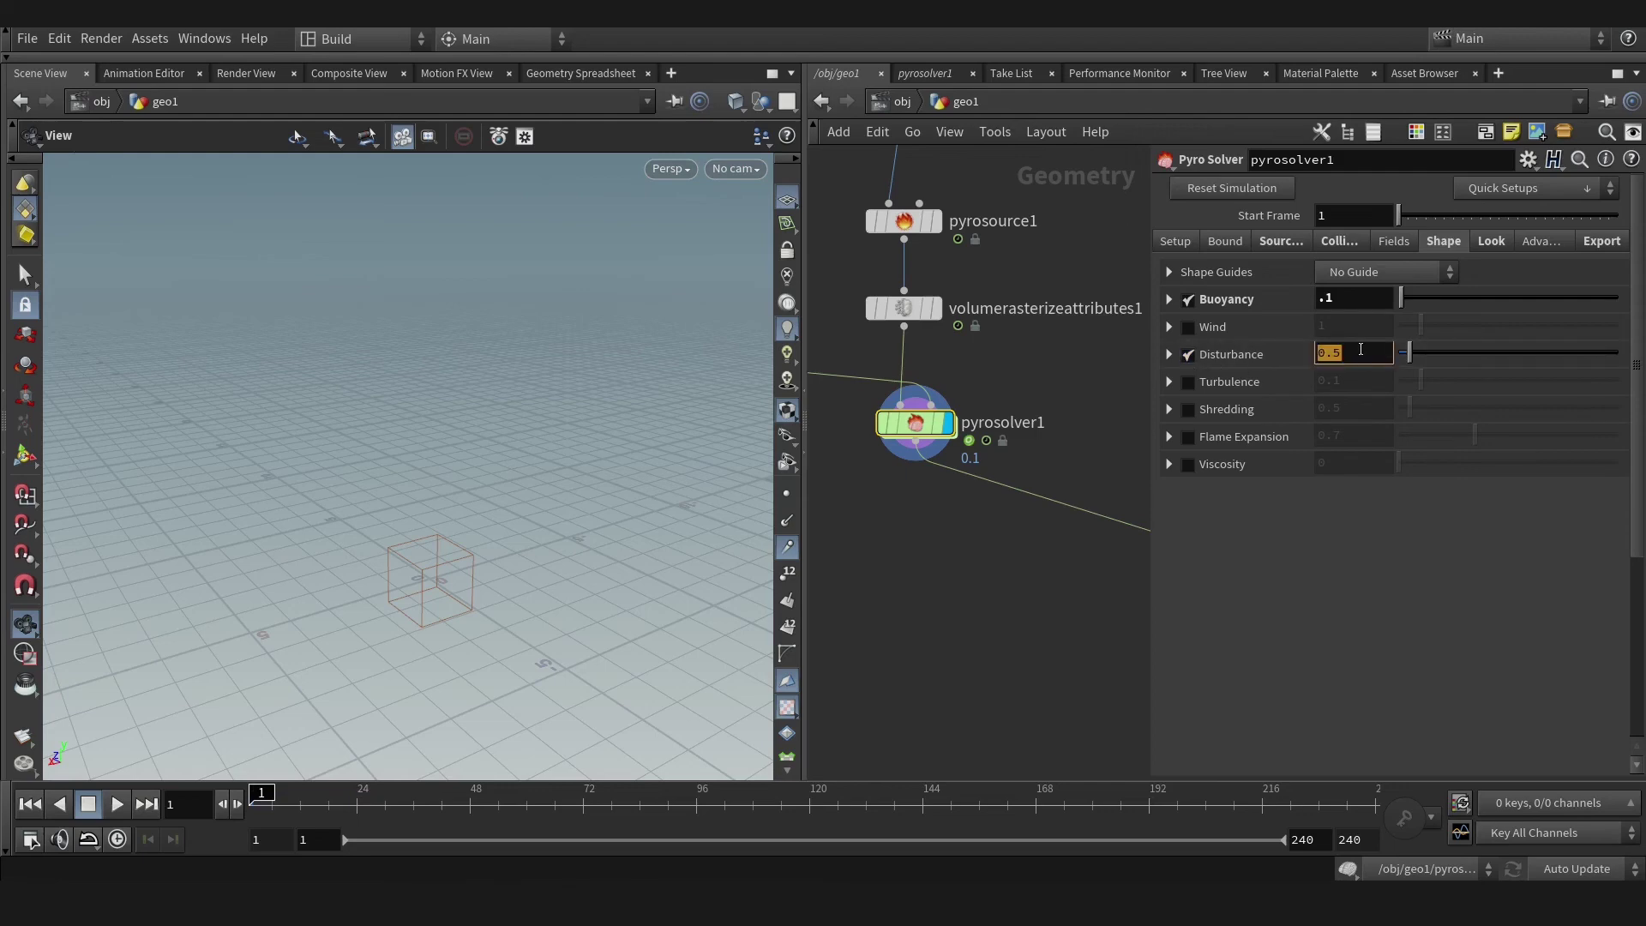
key(Return)
click(1188, 382)
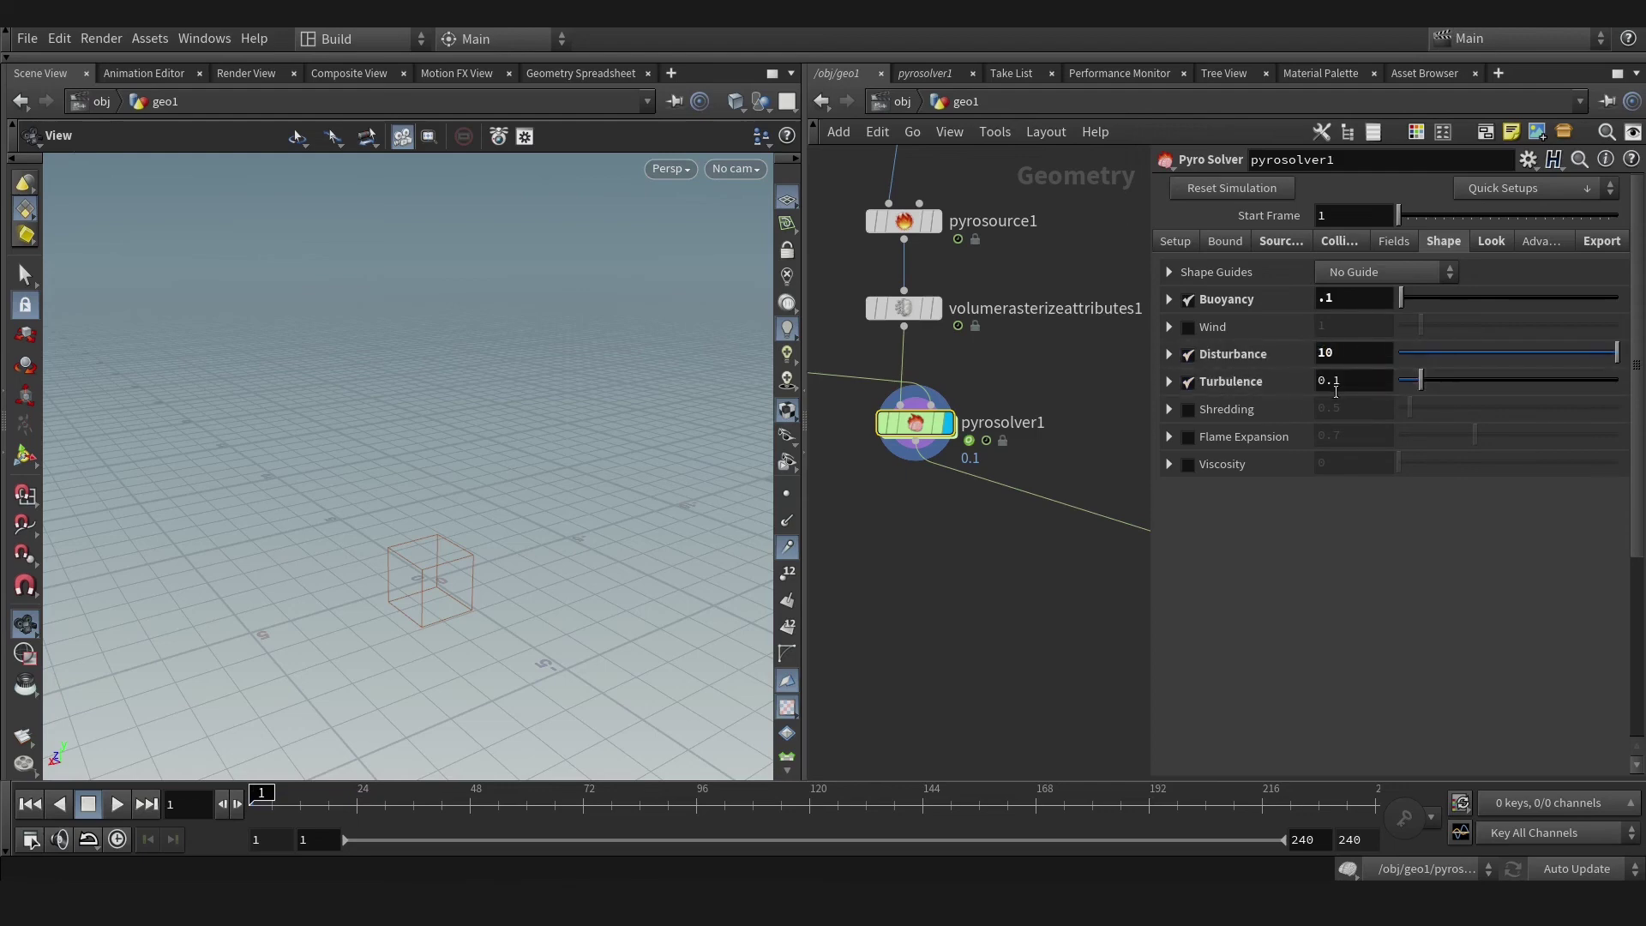
click(1188, 410)
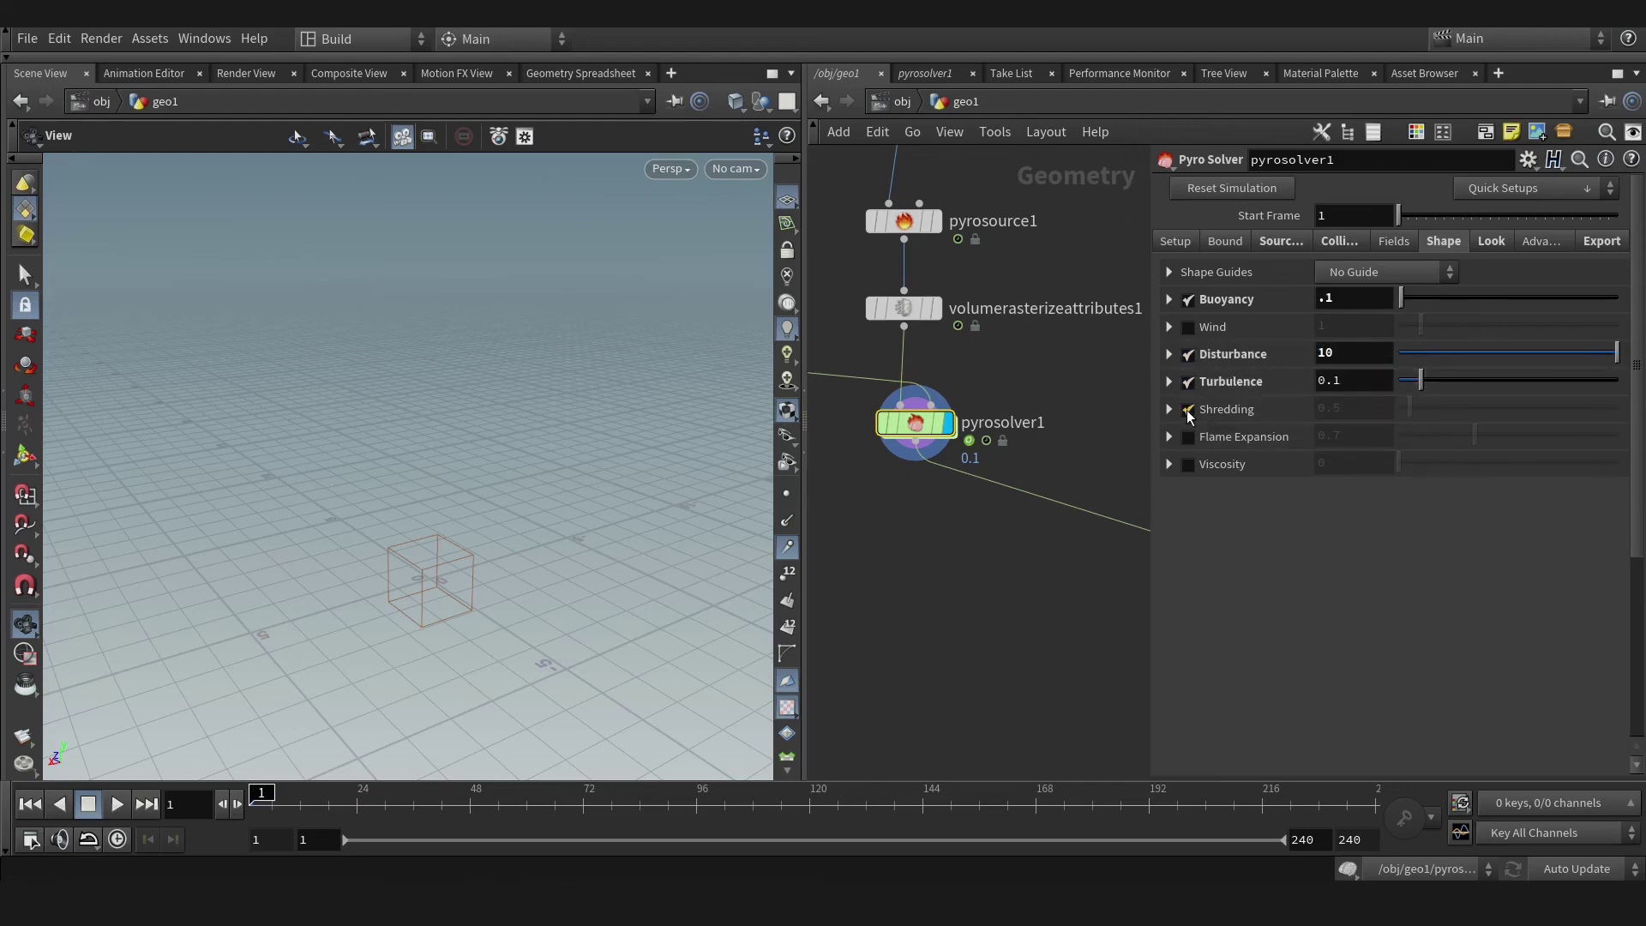
Play the updated smoke simulation, stop it, and scrub back to frame 41.
click(118, 804)
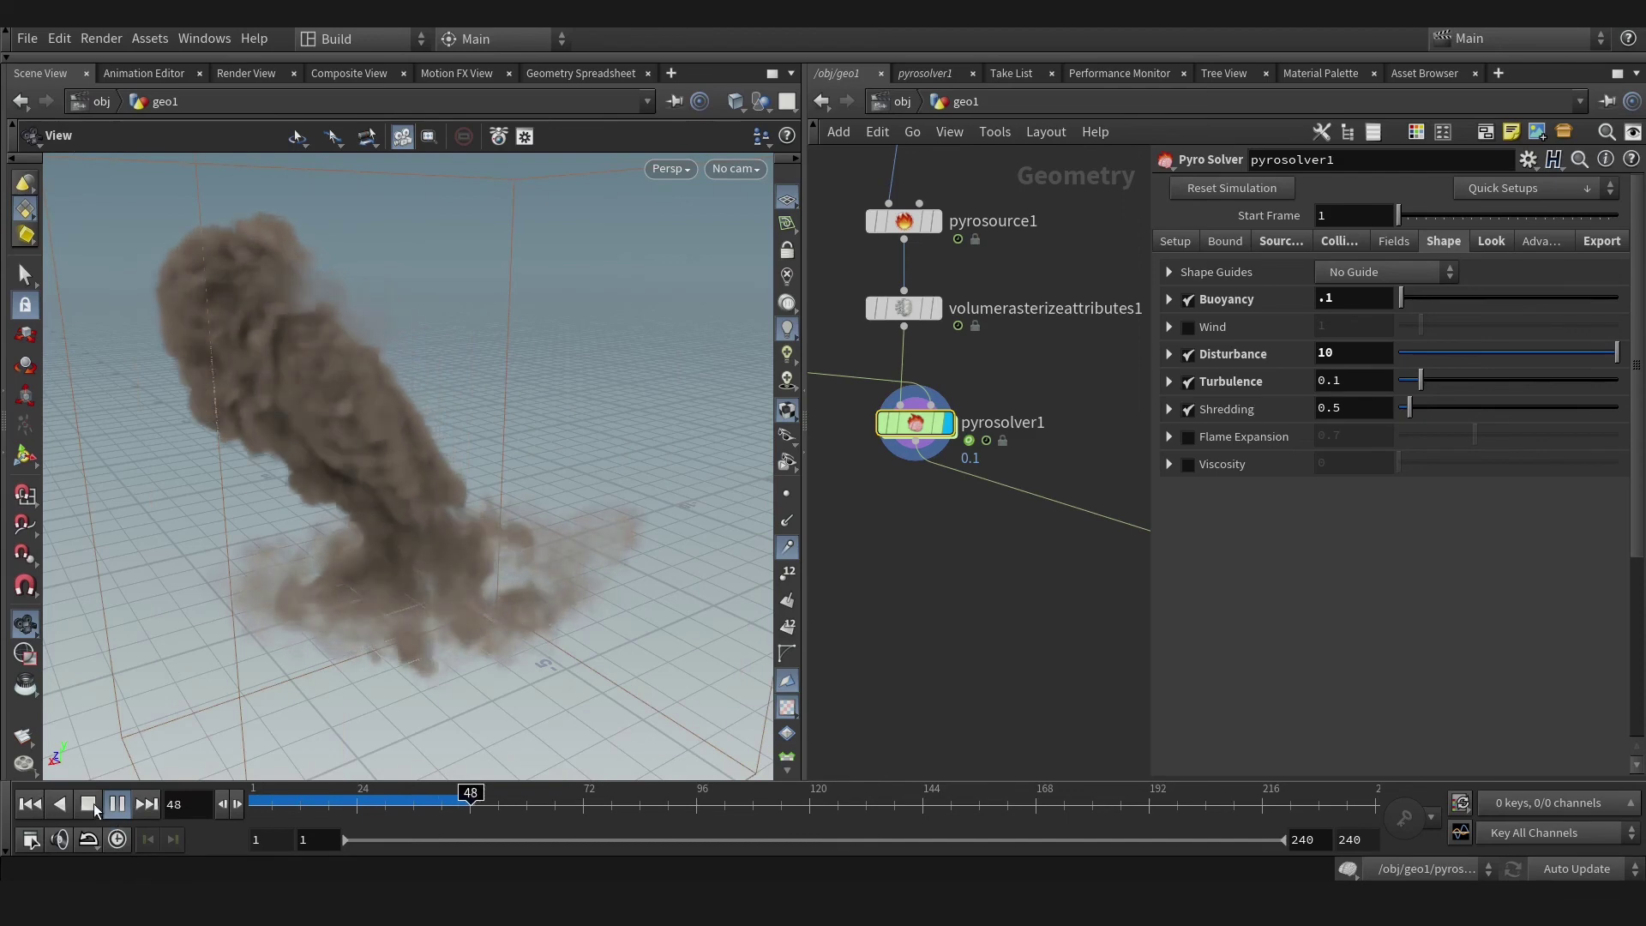
click(95, 809)
mouse_move(436, 789)
mouse_down()
mouse_move(331, 798)
mouse_move(438, 798)
mouse_up()
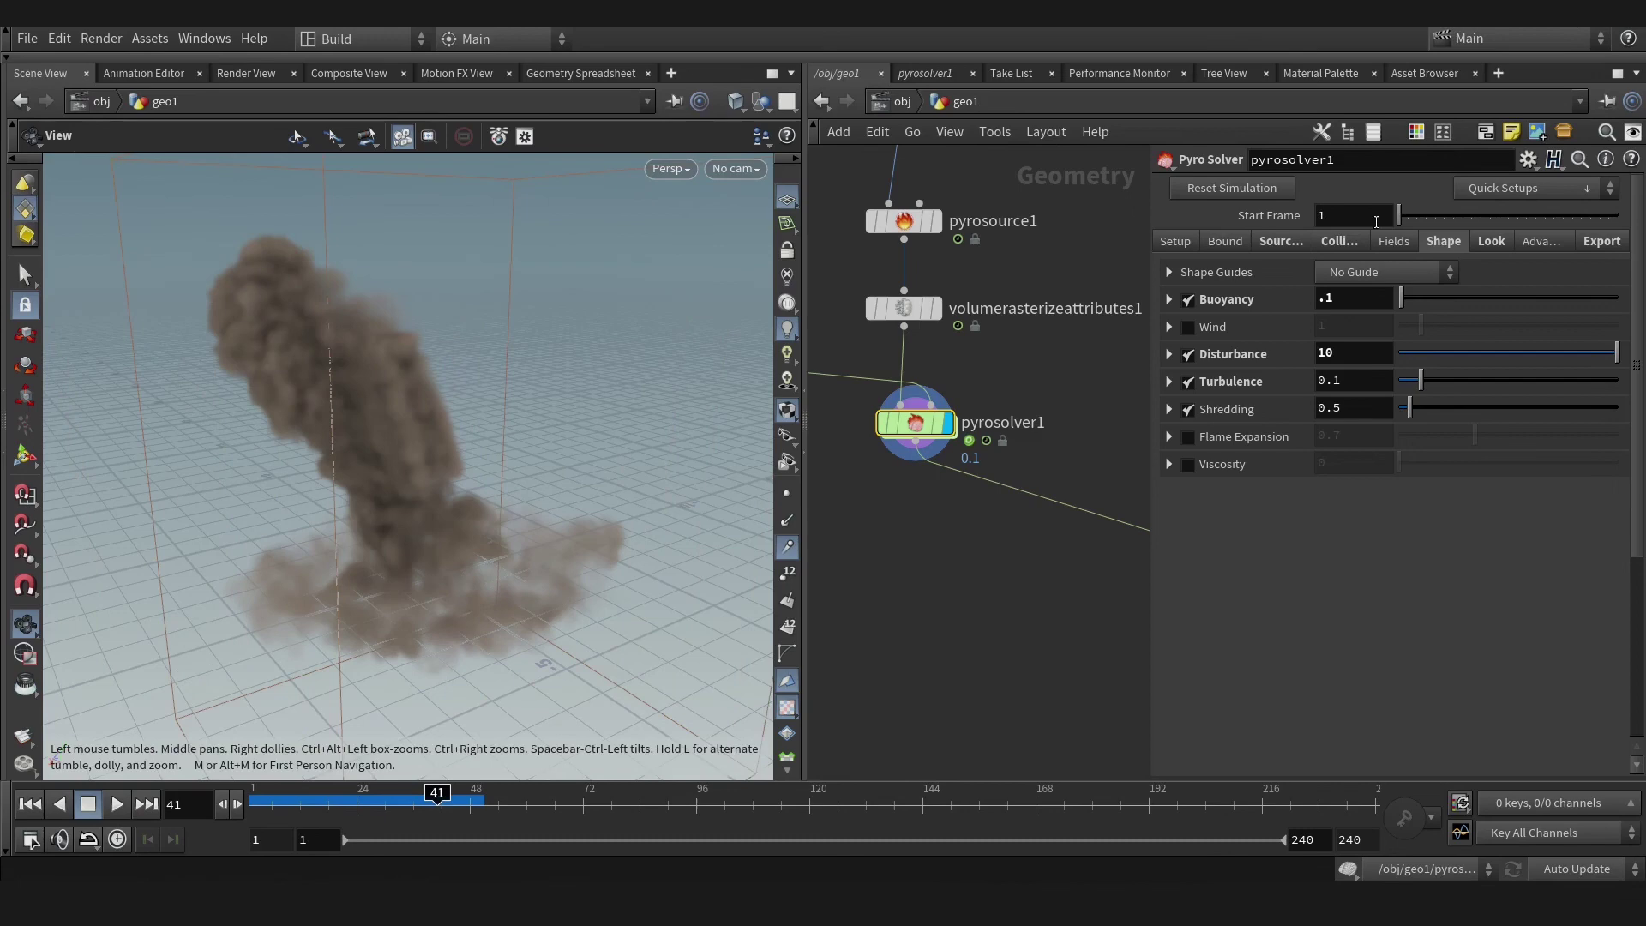
Set density Dissipation to 0.01, then rewind to frame 1 and replay the sim.
click(1339, 241)
click(1282, 243)
click(1398, 243)
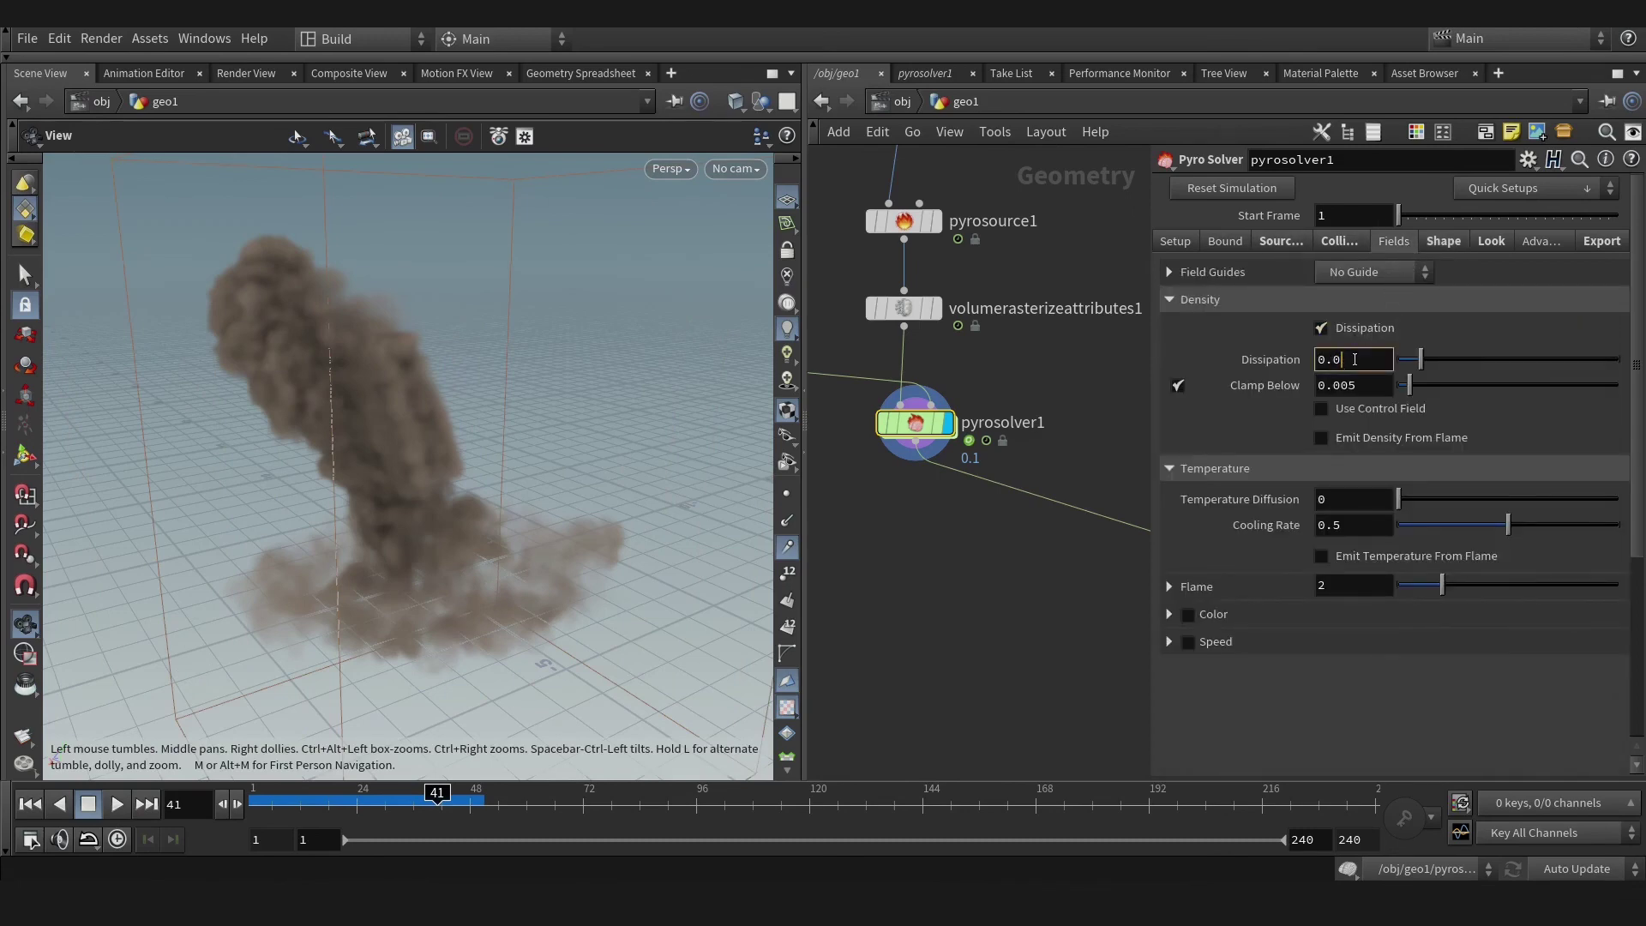
click(32, 806)
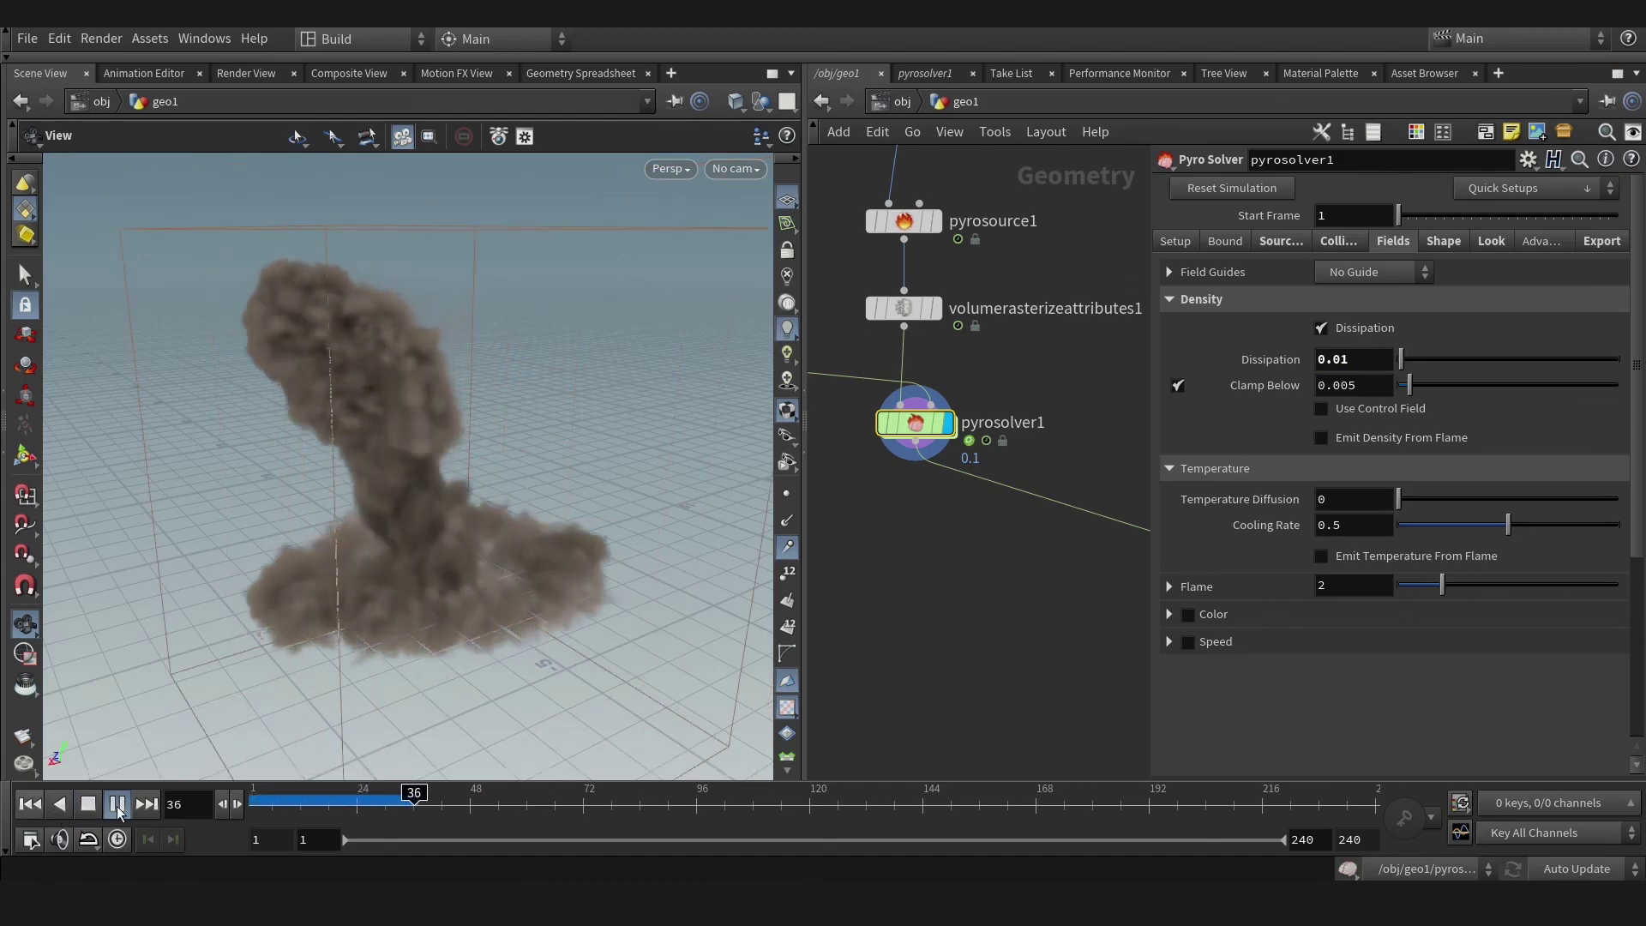
alt+drag(305, 434, 273, 504)
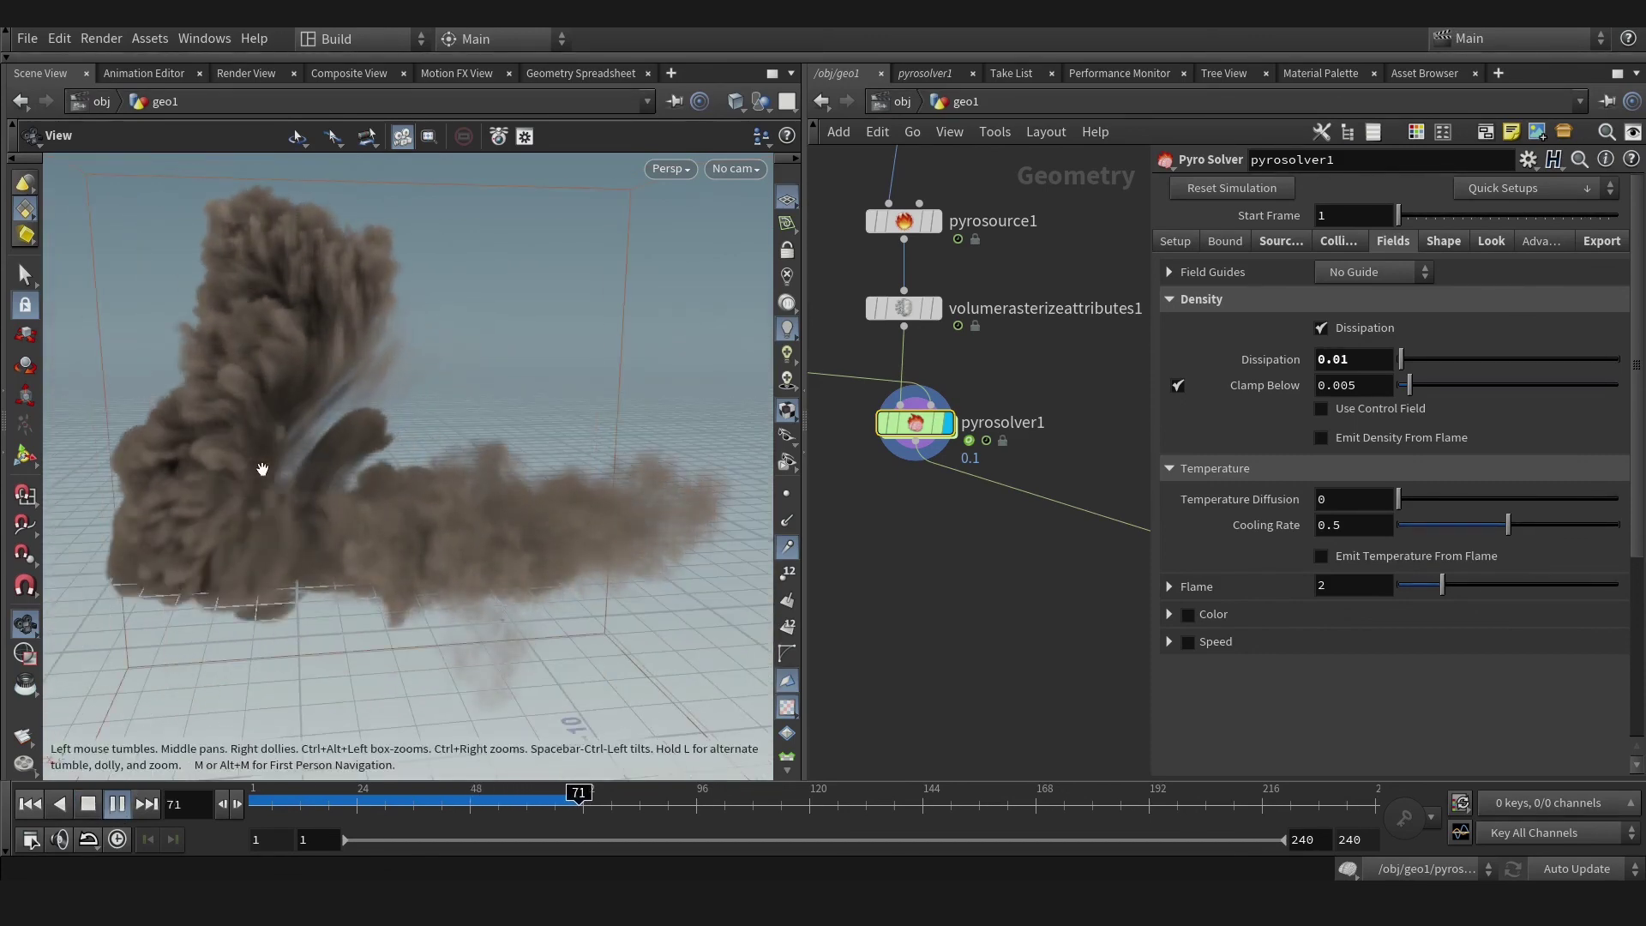